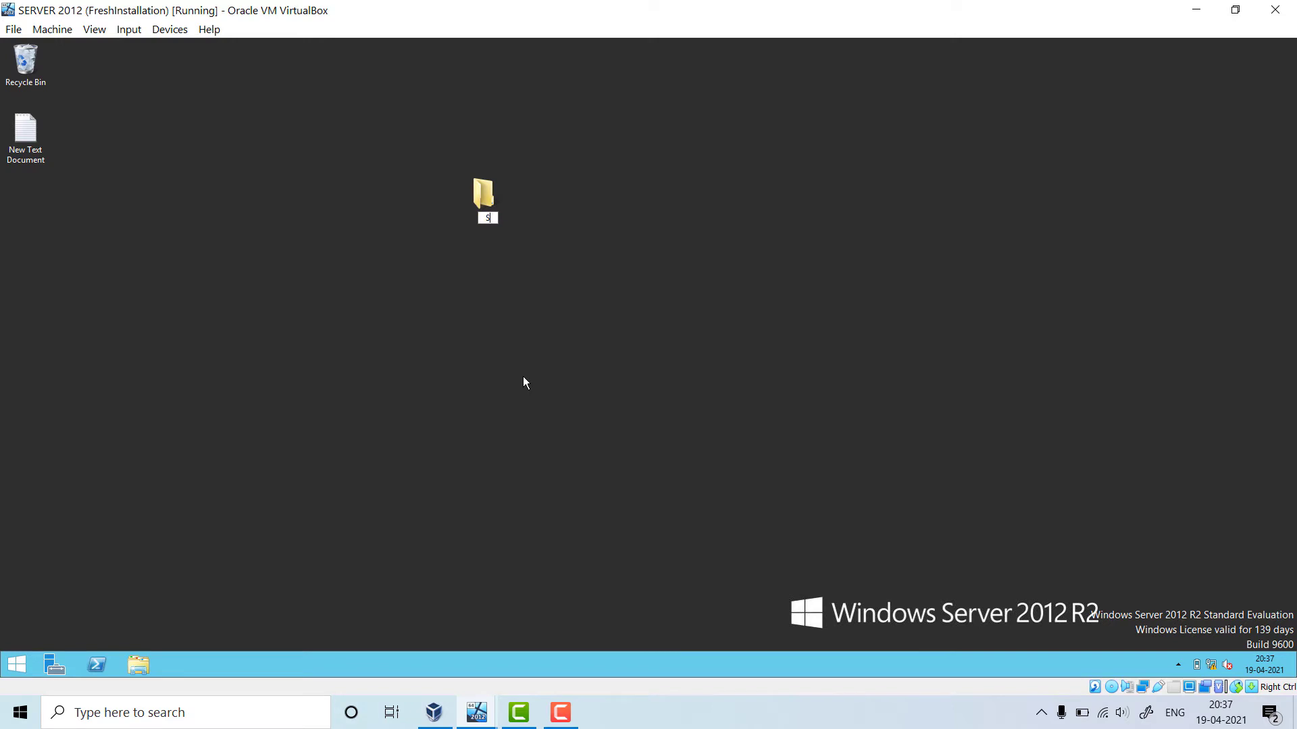
# Name the desktop folder SharedDriveMap and create a text document named Demo inside it
pyautogui.write('haredDrive M')
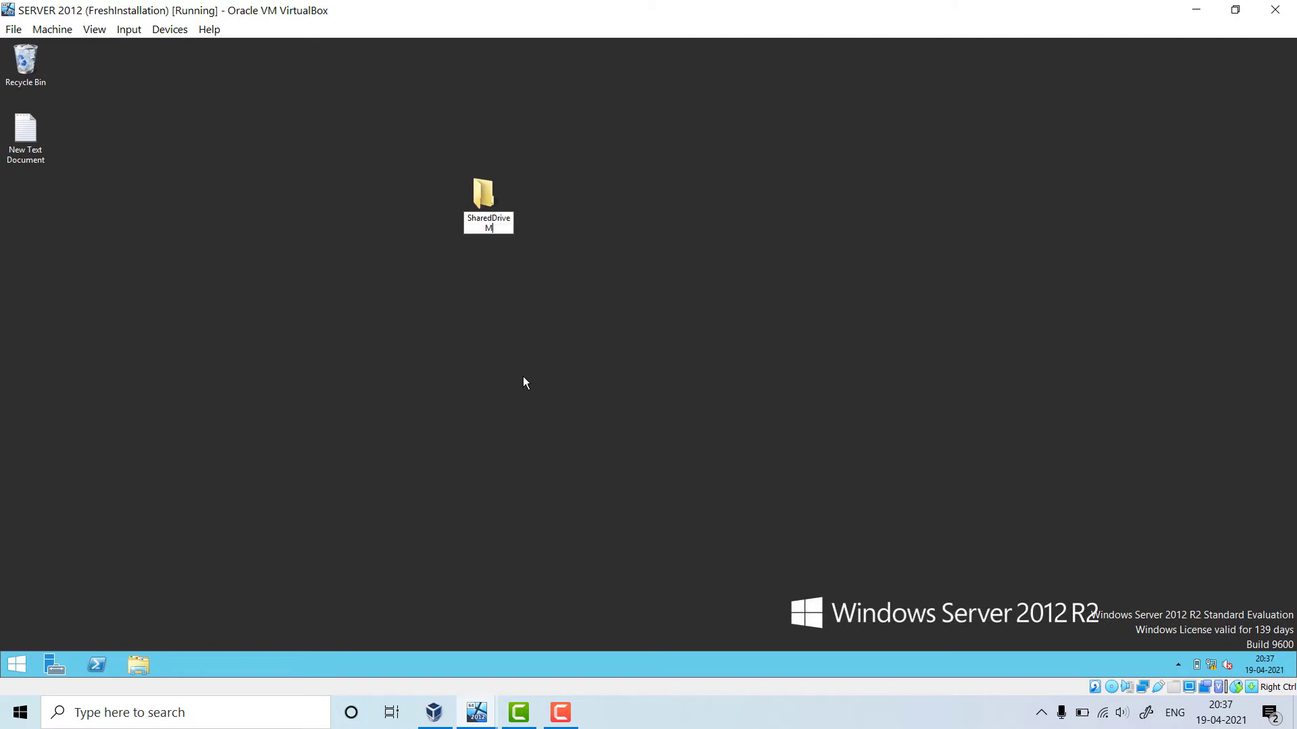
pyautogui.write('ap')
pyautogui.press('Return')
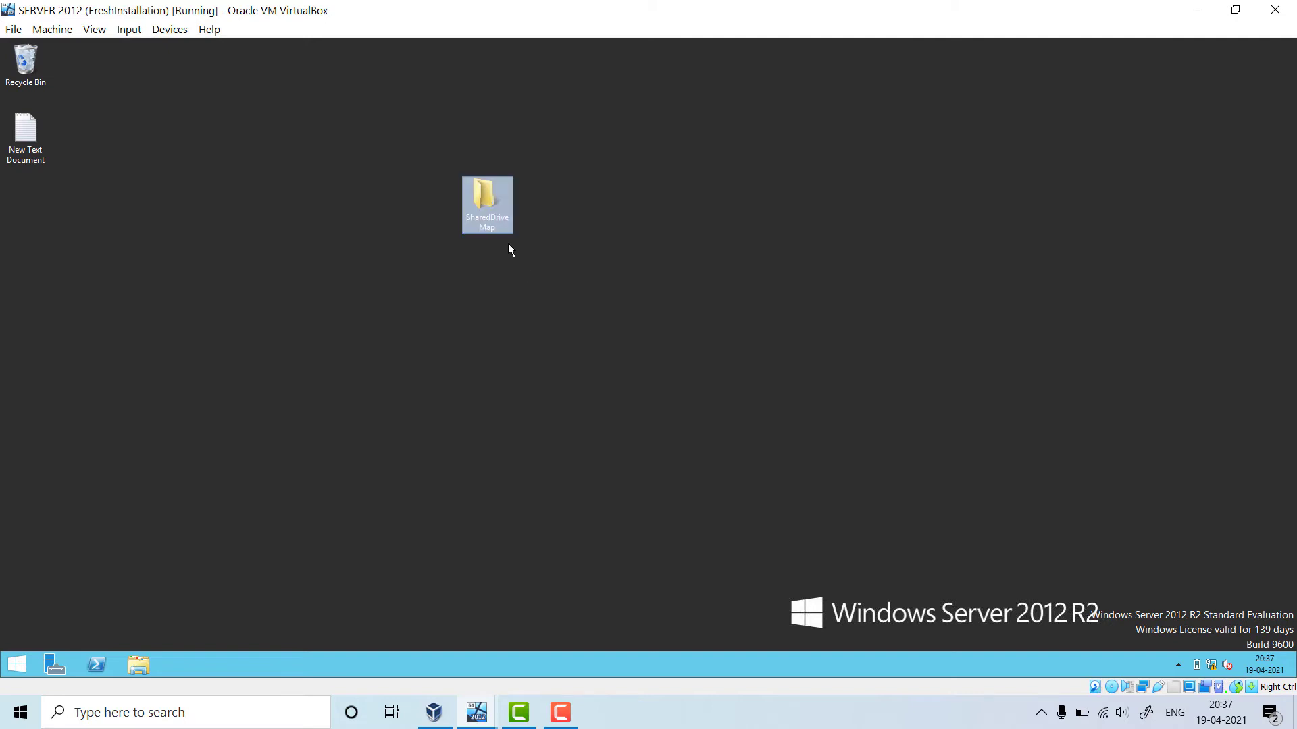
pyautogui.doubleClick(493, 221)
pyautogui.rightClick(385, 336)
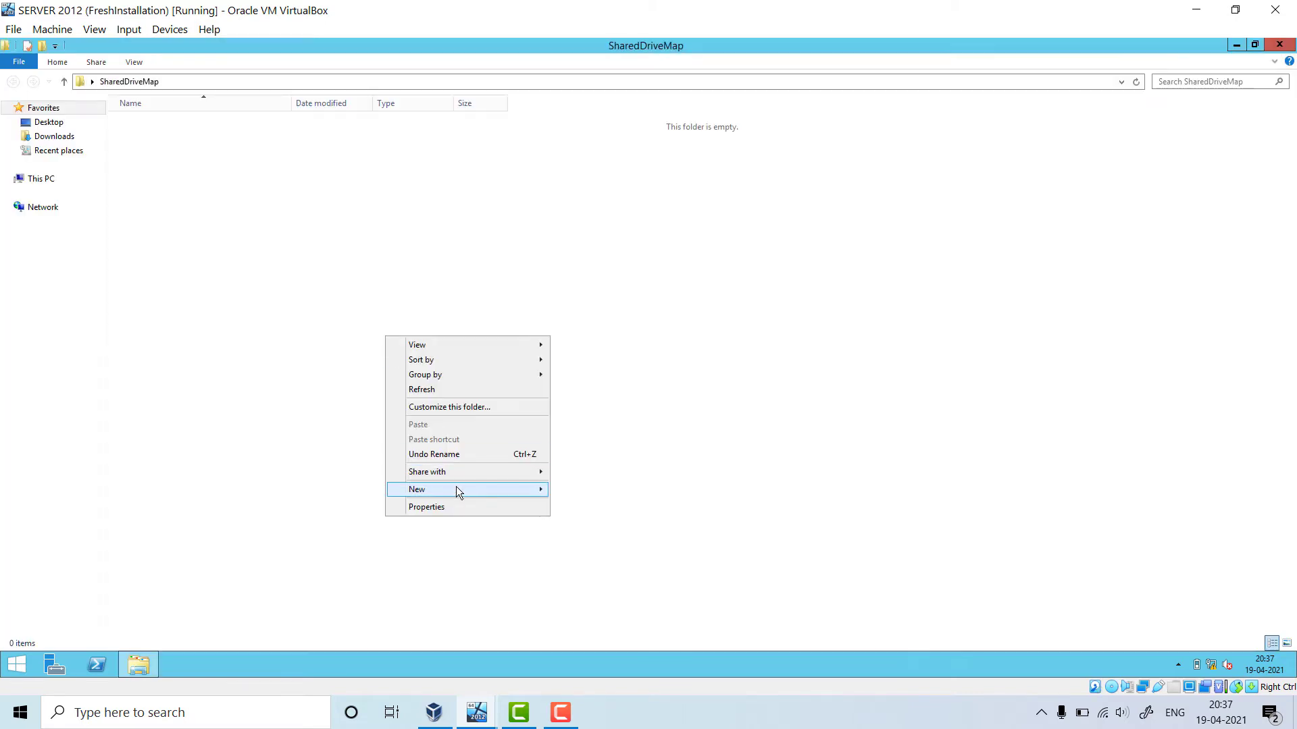
pyautogui.moveTo(456, 487)
pyautogui.click(570, 566)
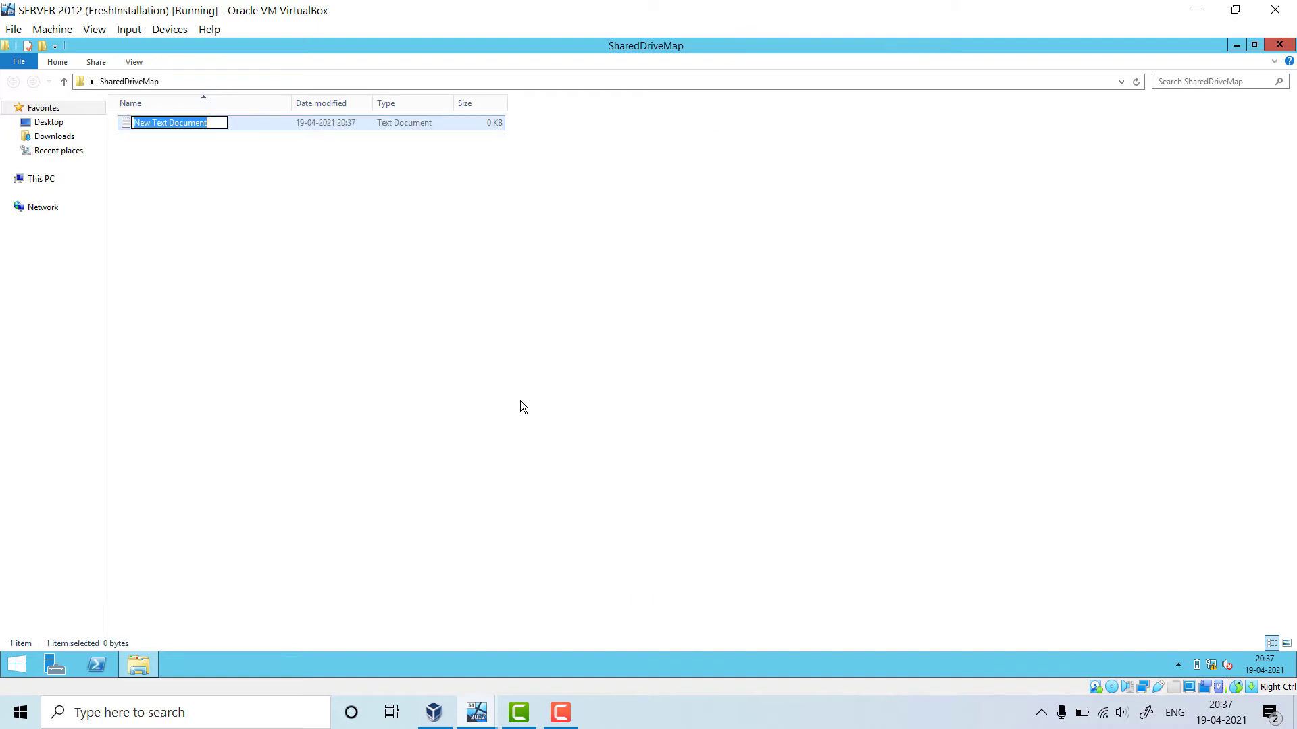
pyautogui.write('Demo')
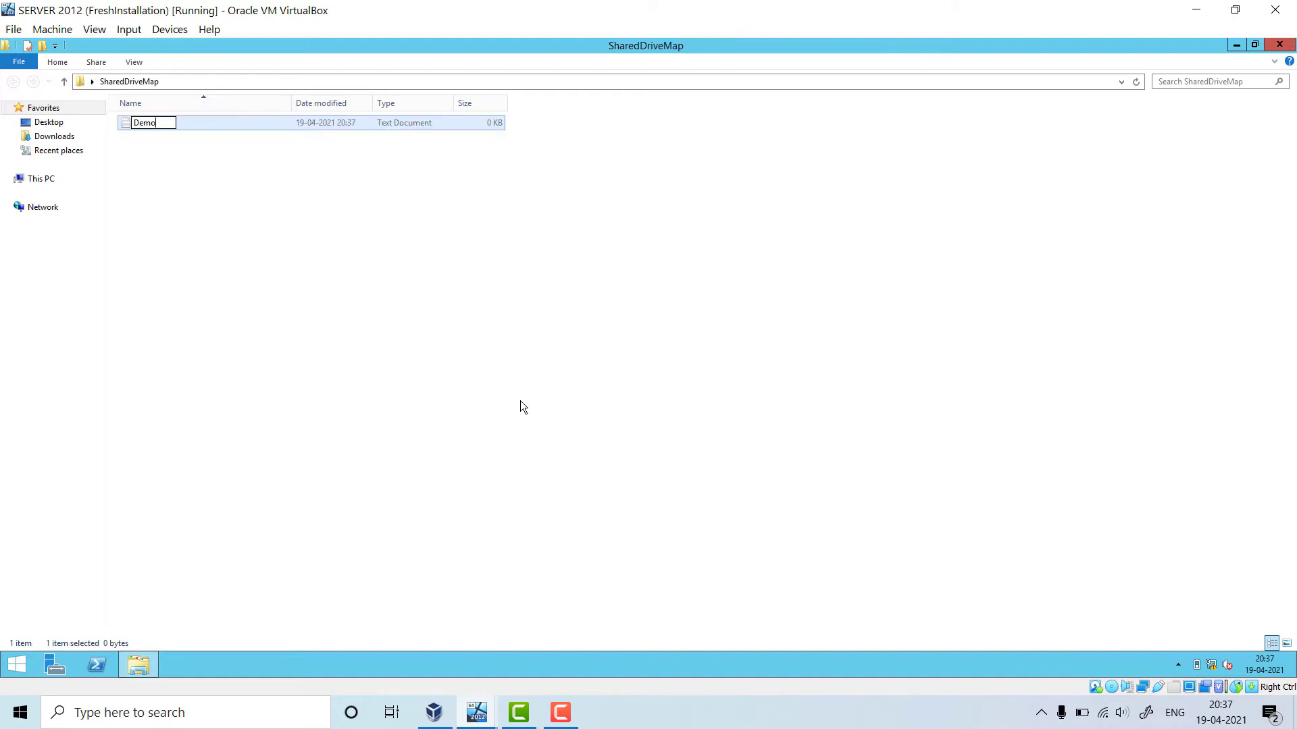
pyautogui.press('Return')
pyautogui.press('Return')
# Write 'This is demo of creating map drive' in Demo, then close Notepad and save
pyautogui.write('This ')
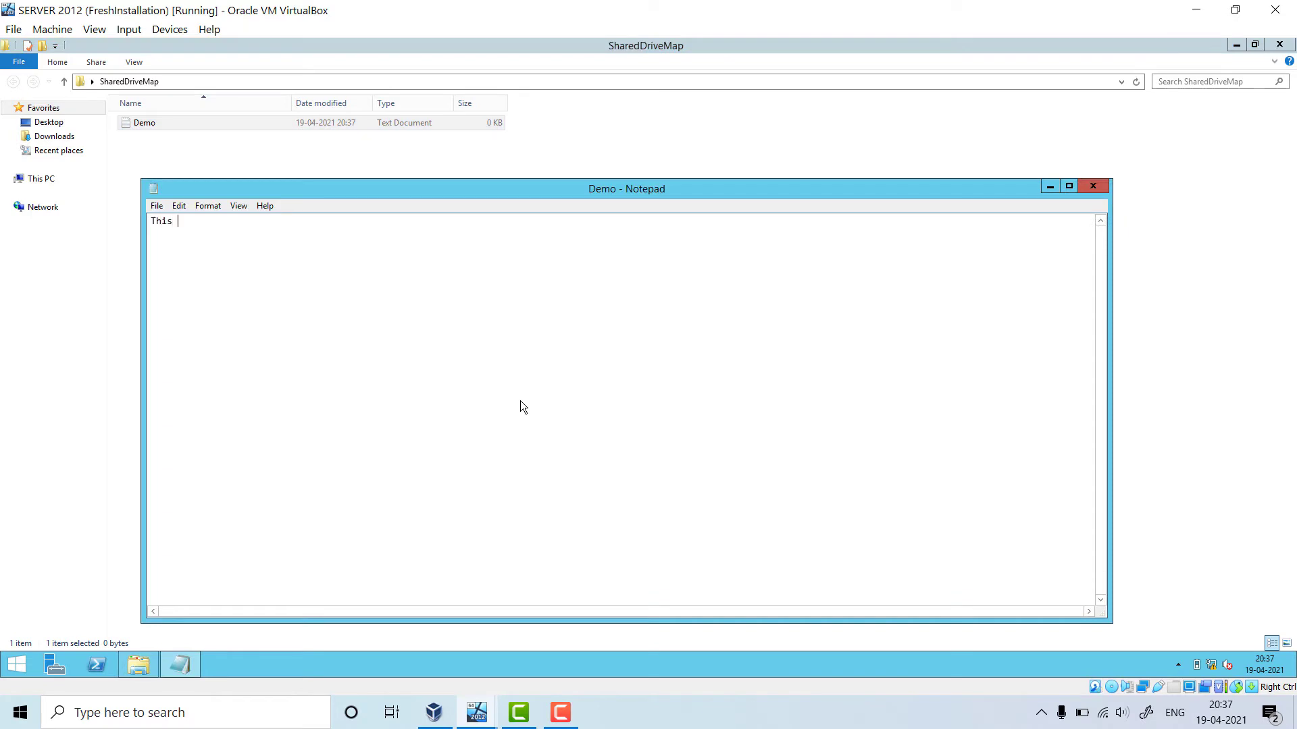
pyautogui.write('is demo od')
pyautogui.write(' creating sha')
pyautogui.write('red')
pyautogui.write('file')
pyautogui.press('BackSpace')
pyautogui.press('BackSpace')
pyautogui.press('BackSpace')
pyautogui.press('BackSpace')
pyautogui.write('map drive')
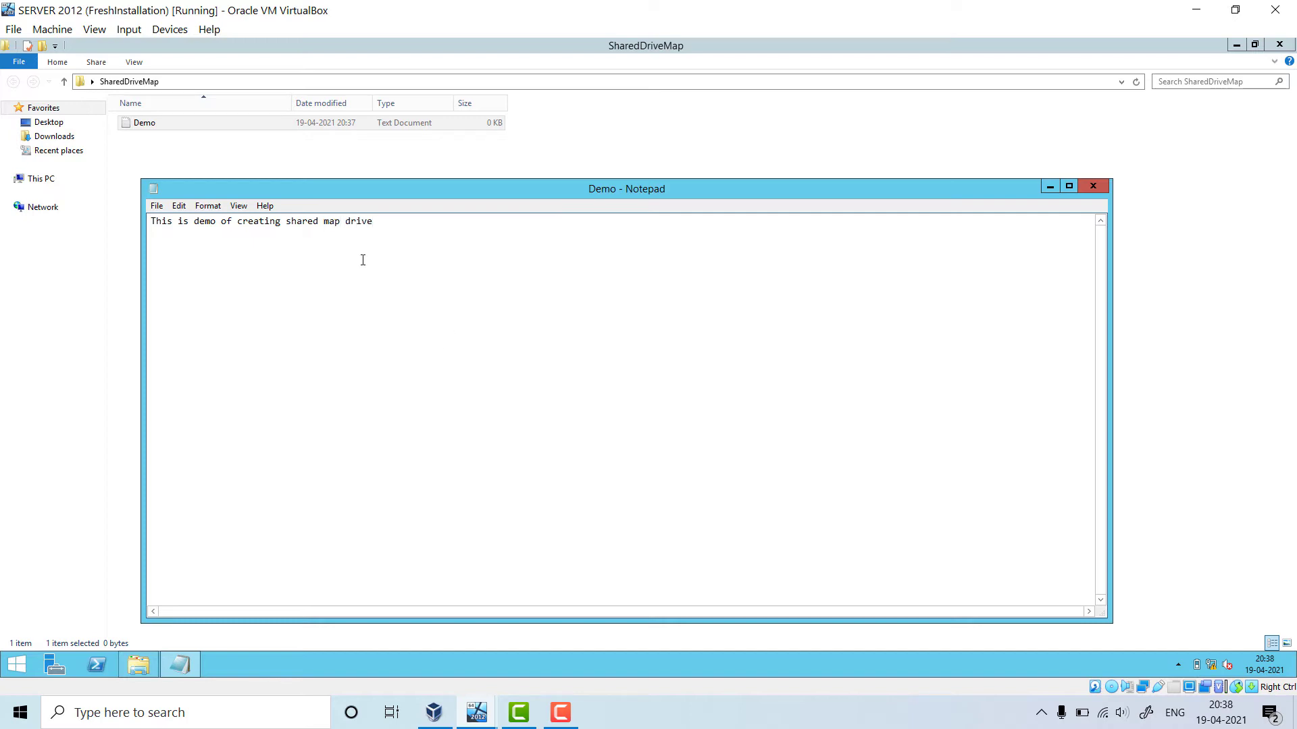
pyautogui.click(323, 221)
pyautogui.press('BackSpace')
pyautogui.press('BackSpace')
pyautogui.press('BackSpace')
pyautogui.press('BackSpace')
pyautogui.press('BackSpace')
pyautogui.press('BackSpace')
pyautogui.press('BackSpace')
pyautogui.click(1093, 186)
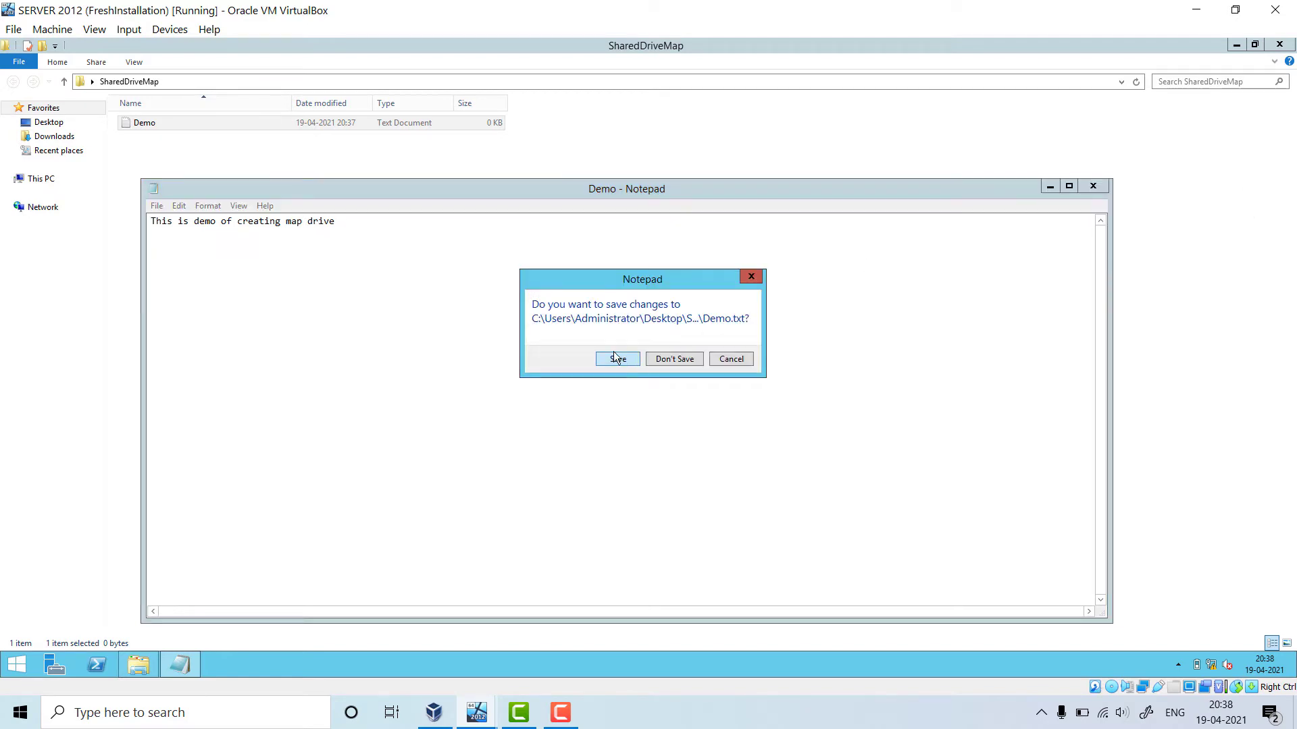
pyautogui.click(618, 359)
# Close the SharedDriveMap folder window and refresh the desktop
pyautogui.click(1280, 45)
pyautogui.rightClick(368, 315)
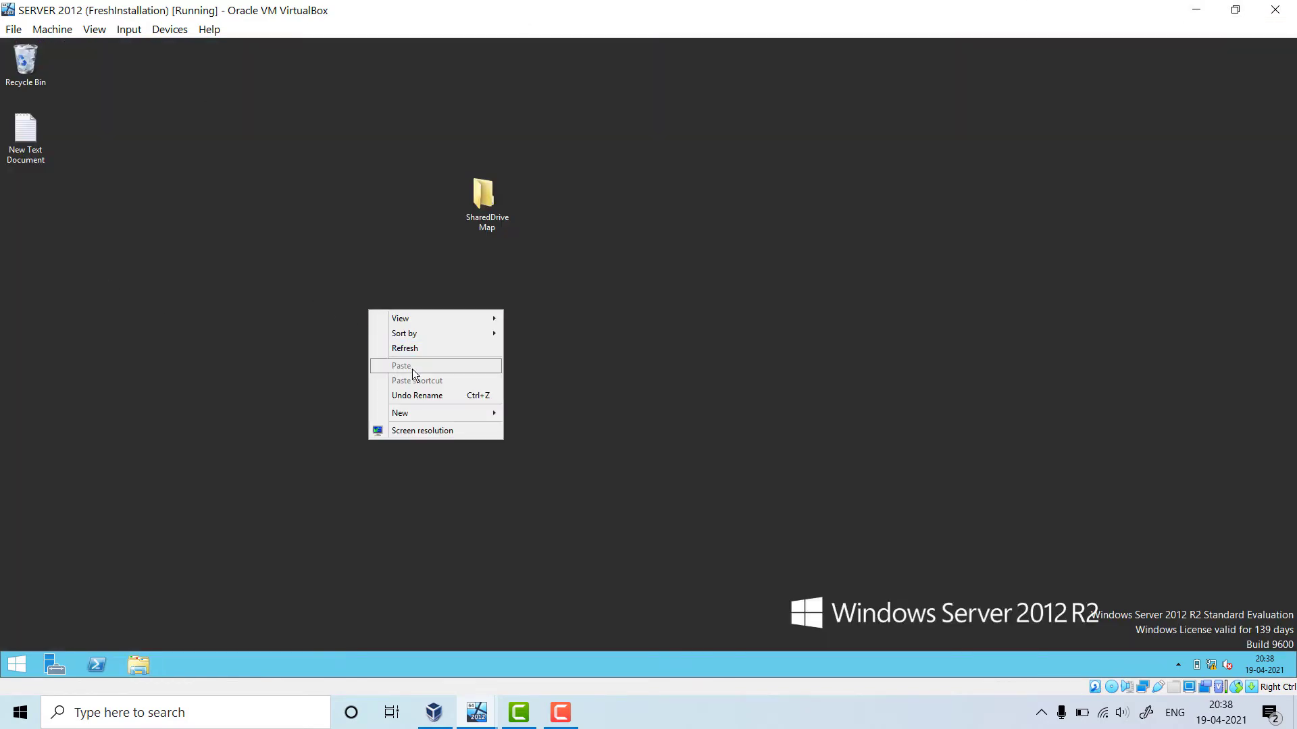
pyautogui.click(408, 348)
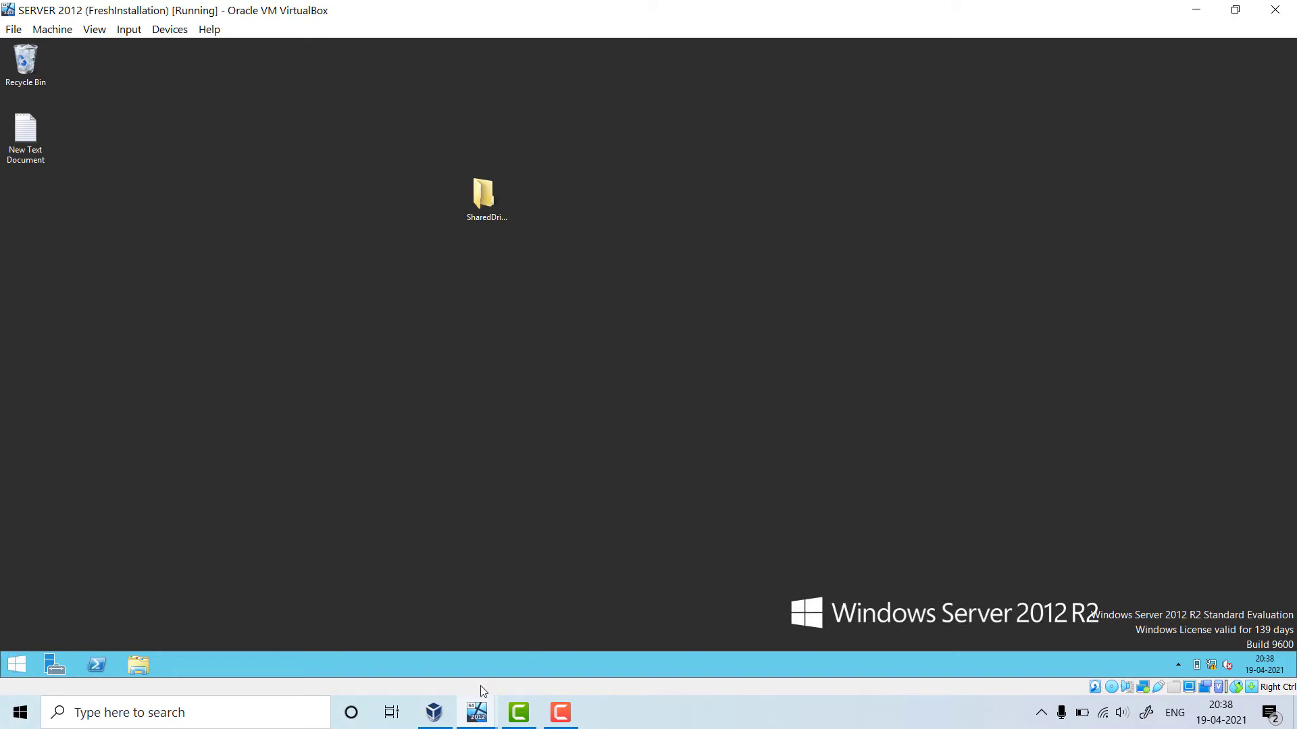
# Open the SharedDriveMap folder's Properties at its Sharing settings
pyautogui.rightClick(486, 198)
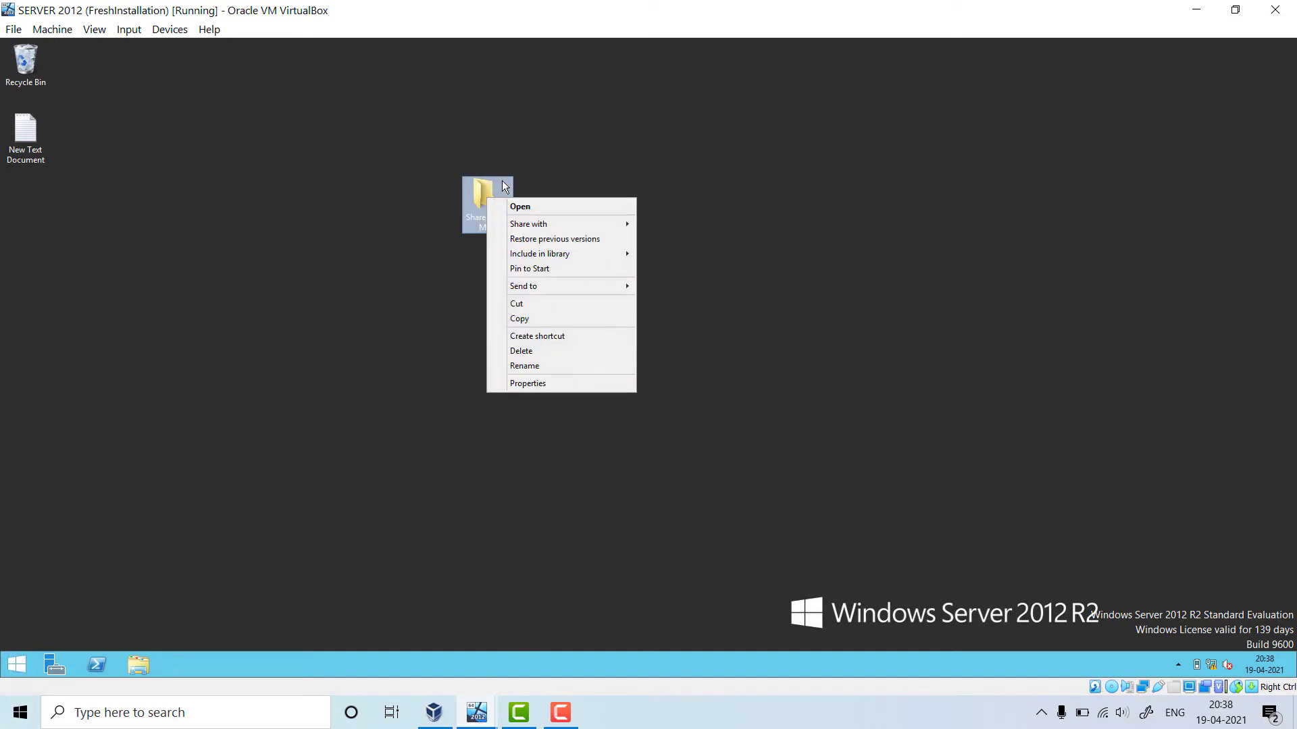
pyautogui.rightClick(481, 188)
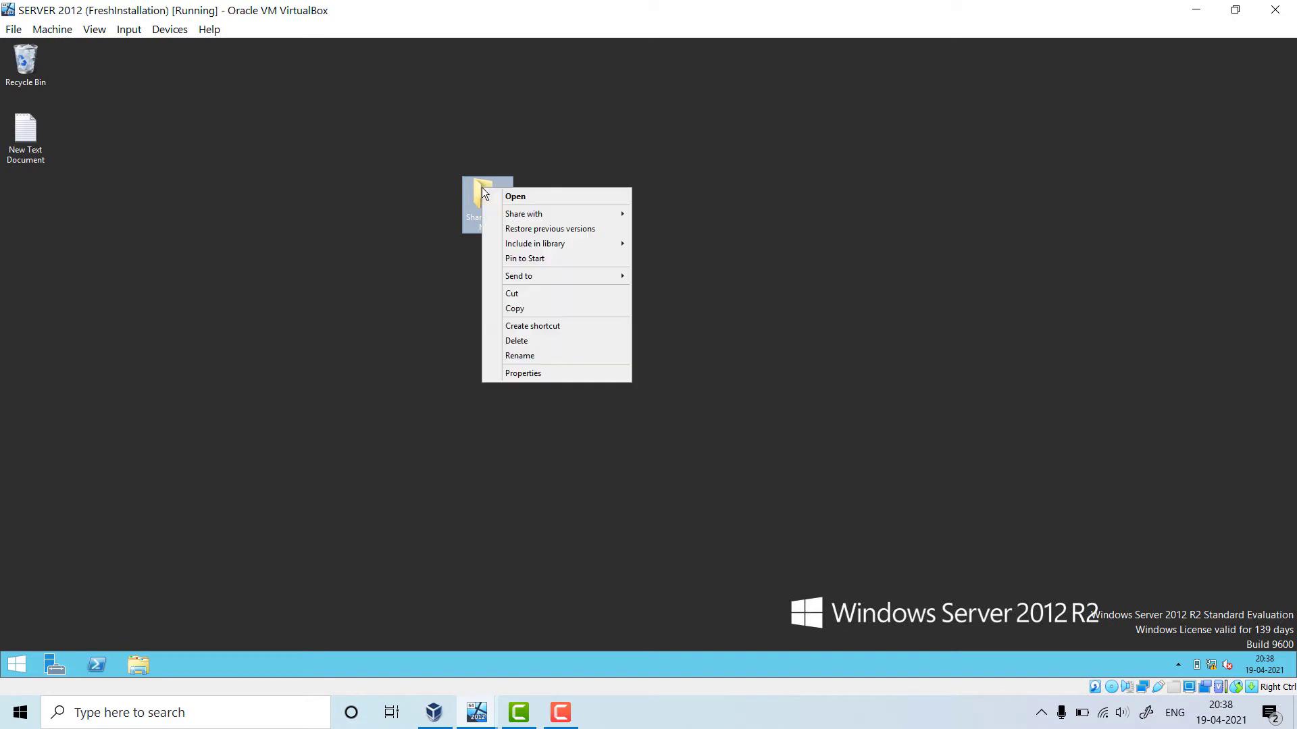
pyautogui.click(554, 376)
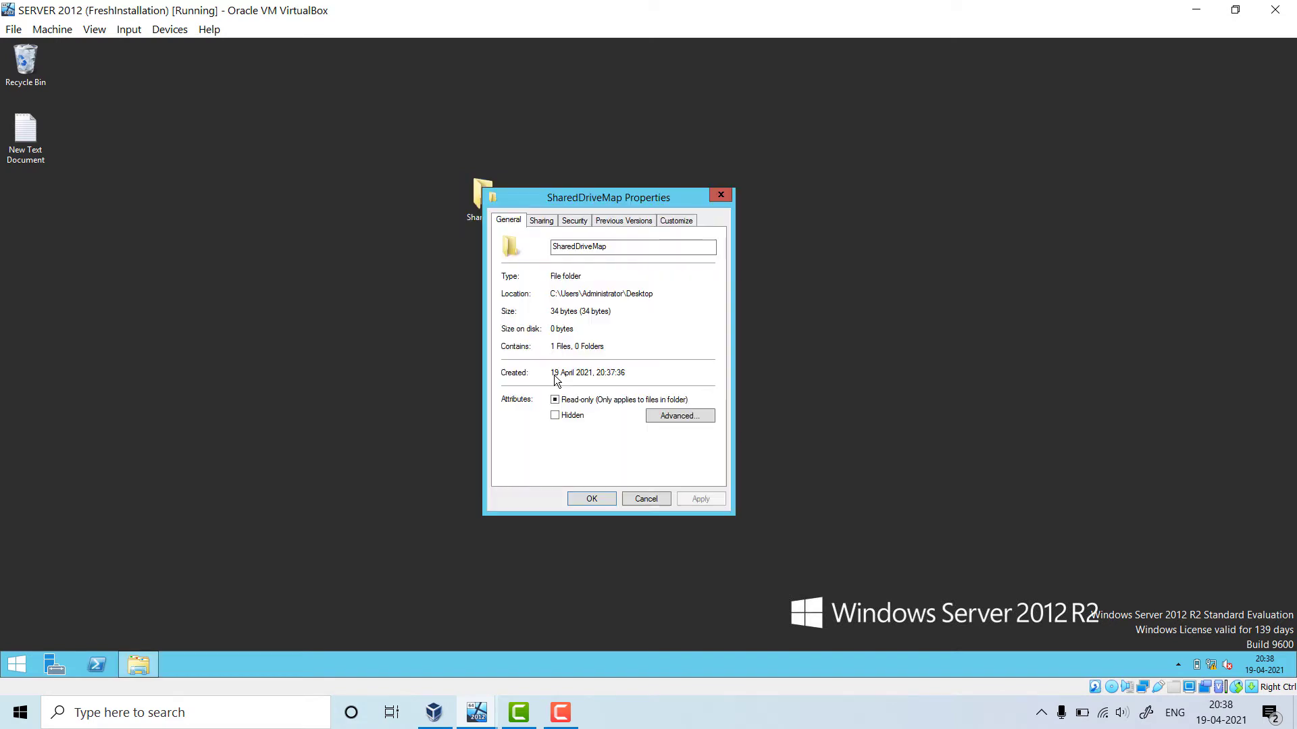
pyautogui.click(545, 223)
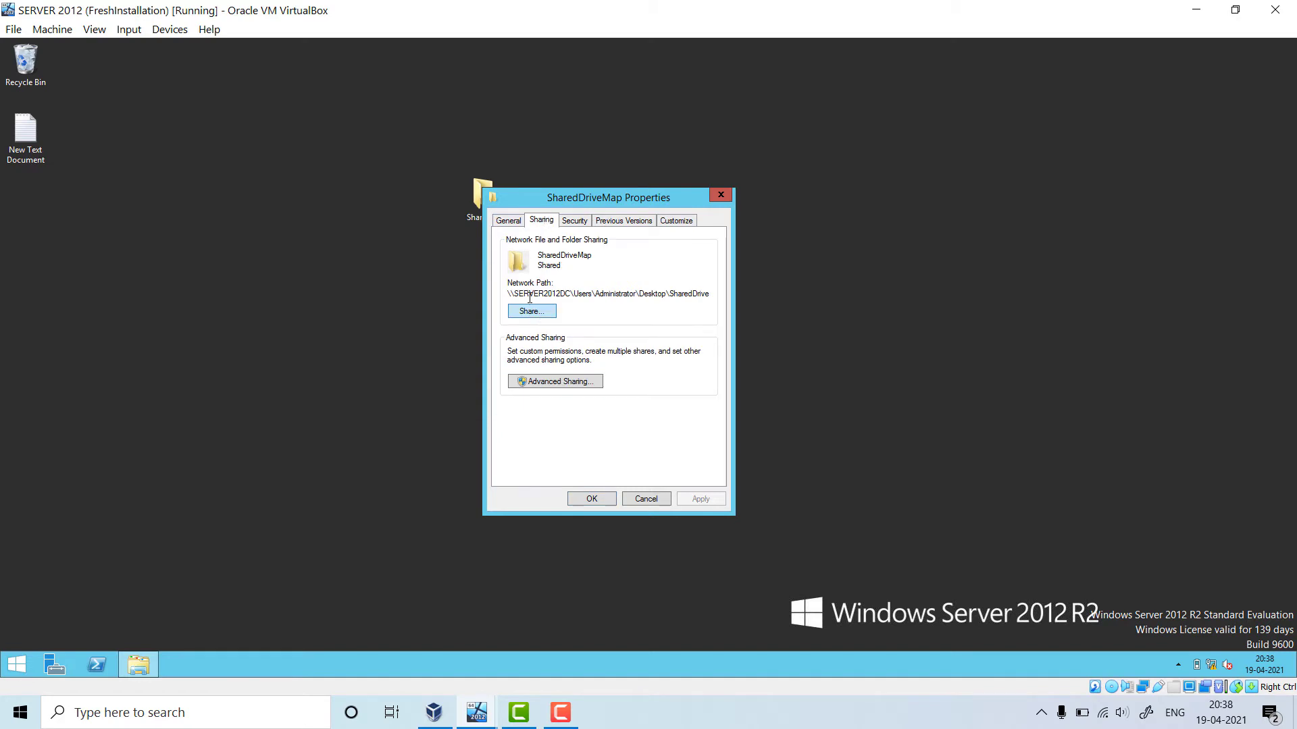
# Copy the folder's network path into the New Text Document and minimize Notepad
pyautogui.moveTo(508, 294); pyautogui.dragTo(746, 287)
pyautogui.hotkey('ctrl', 'c')
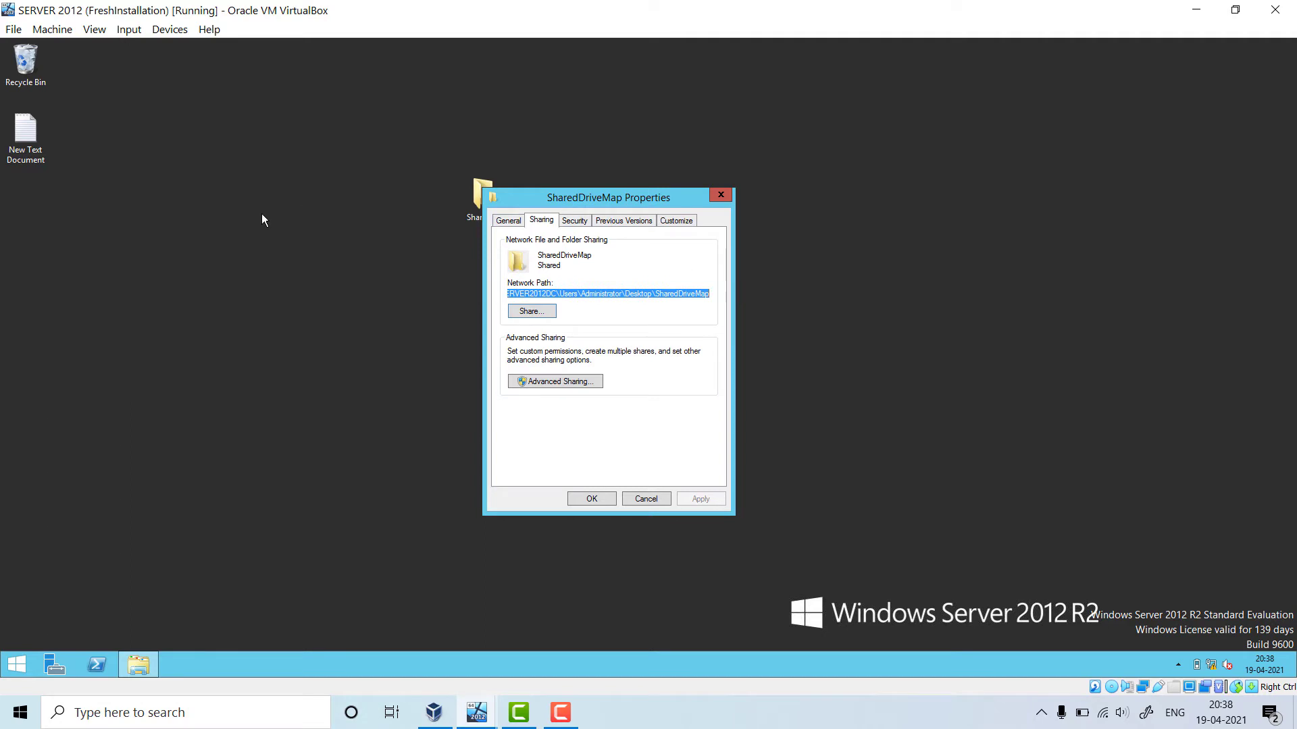
pyautogui.rightClick(252, 241)
pyautogui.doubleClick(25, 148)
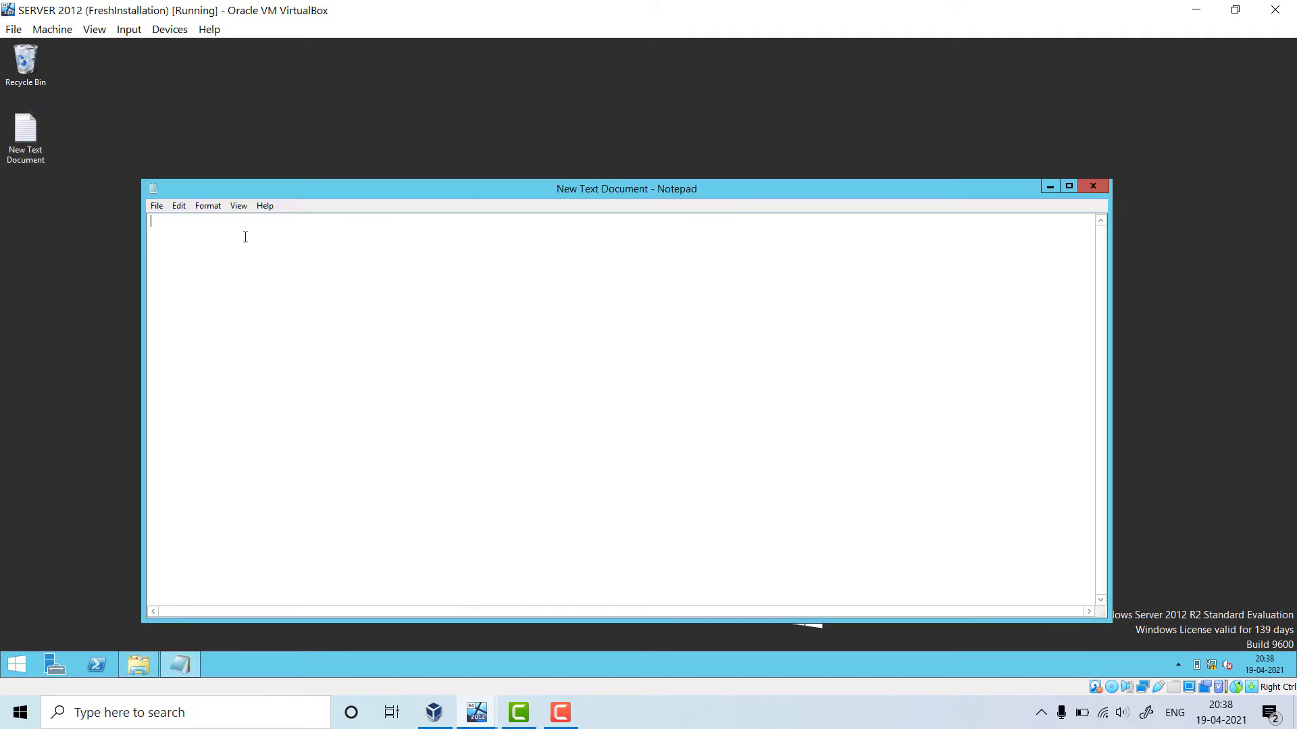
pyautogui.hotkey('ctrl', 'v')
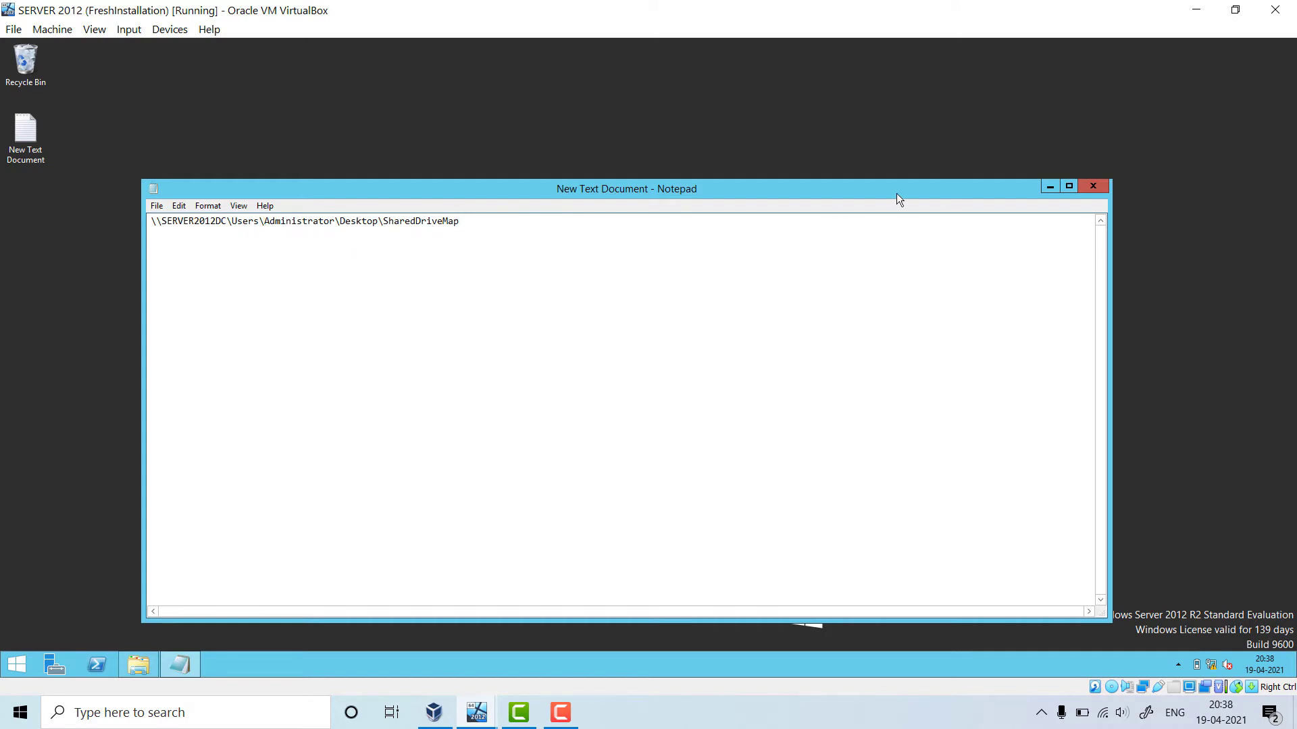
pyautogui.click(1050, 186)
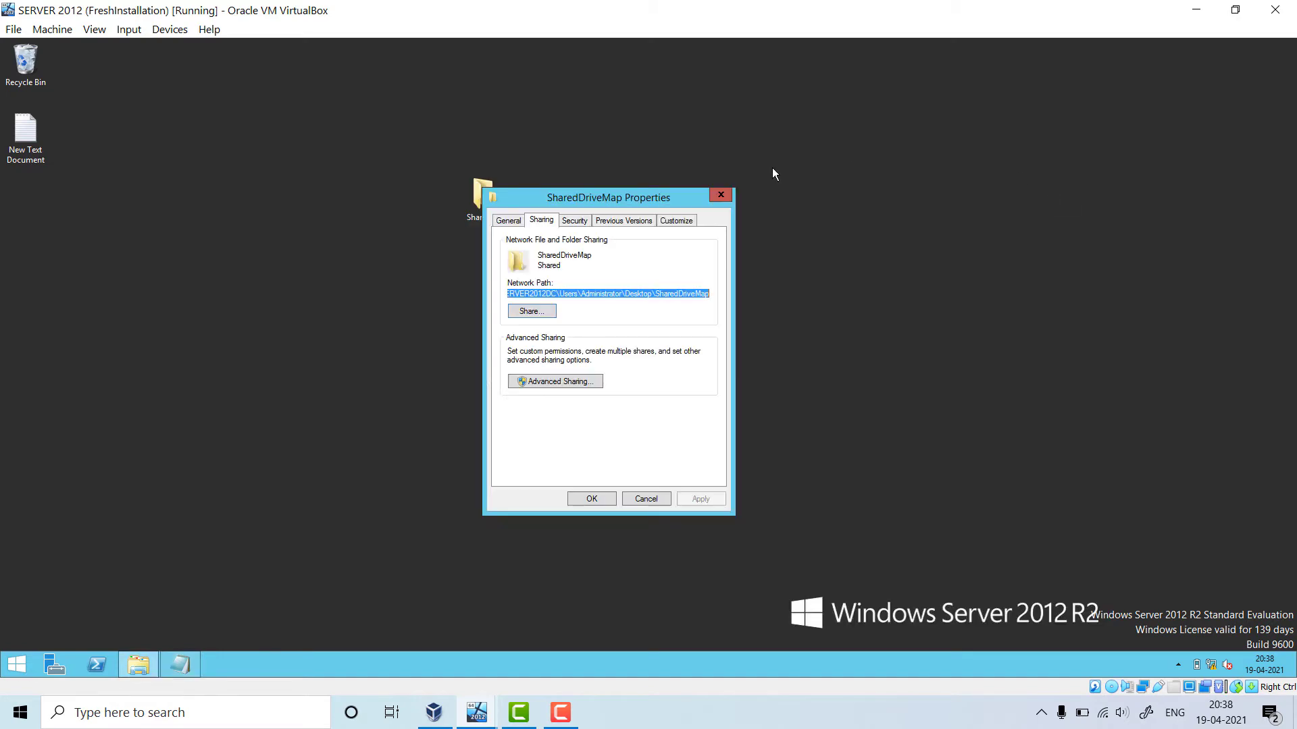
# Add Everyone with Read access to the sharing list, then try adding 'staff'
pyautogui.click(548, 314)
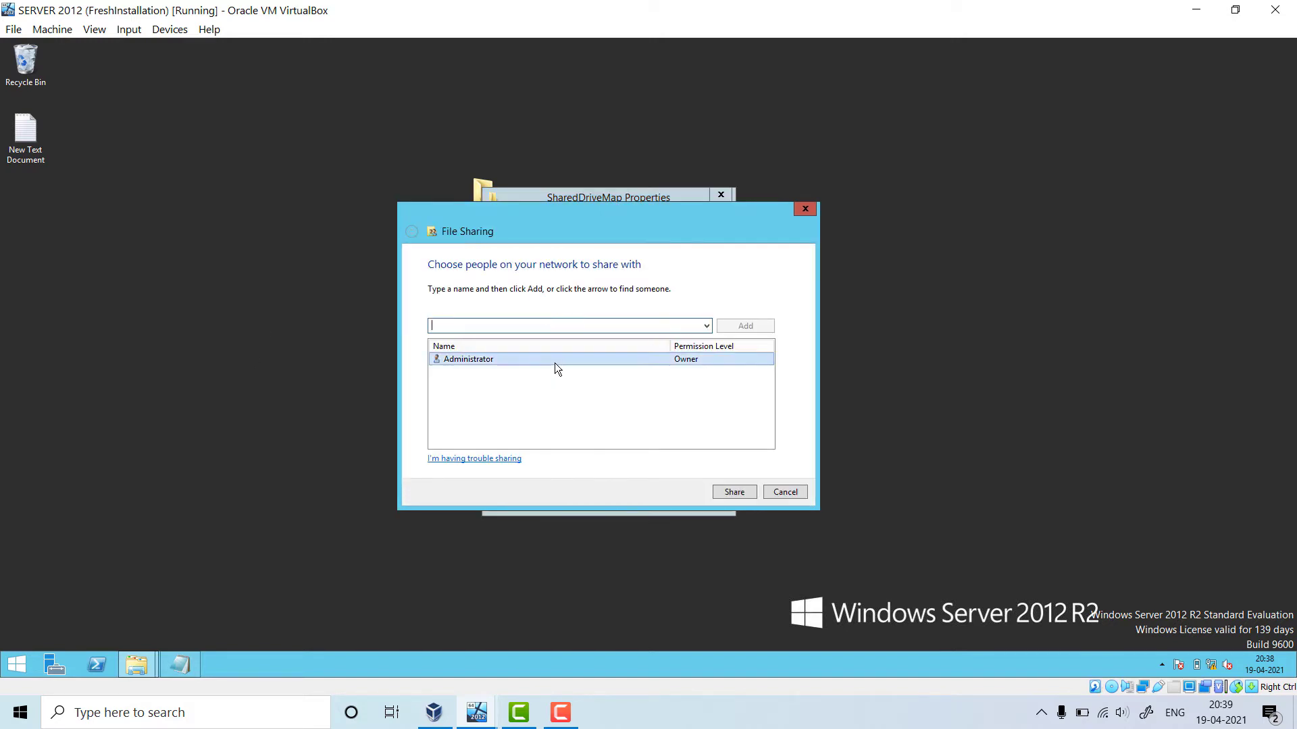
pyautogui.click(707, 327)
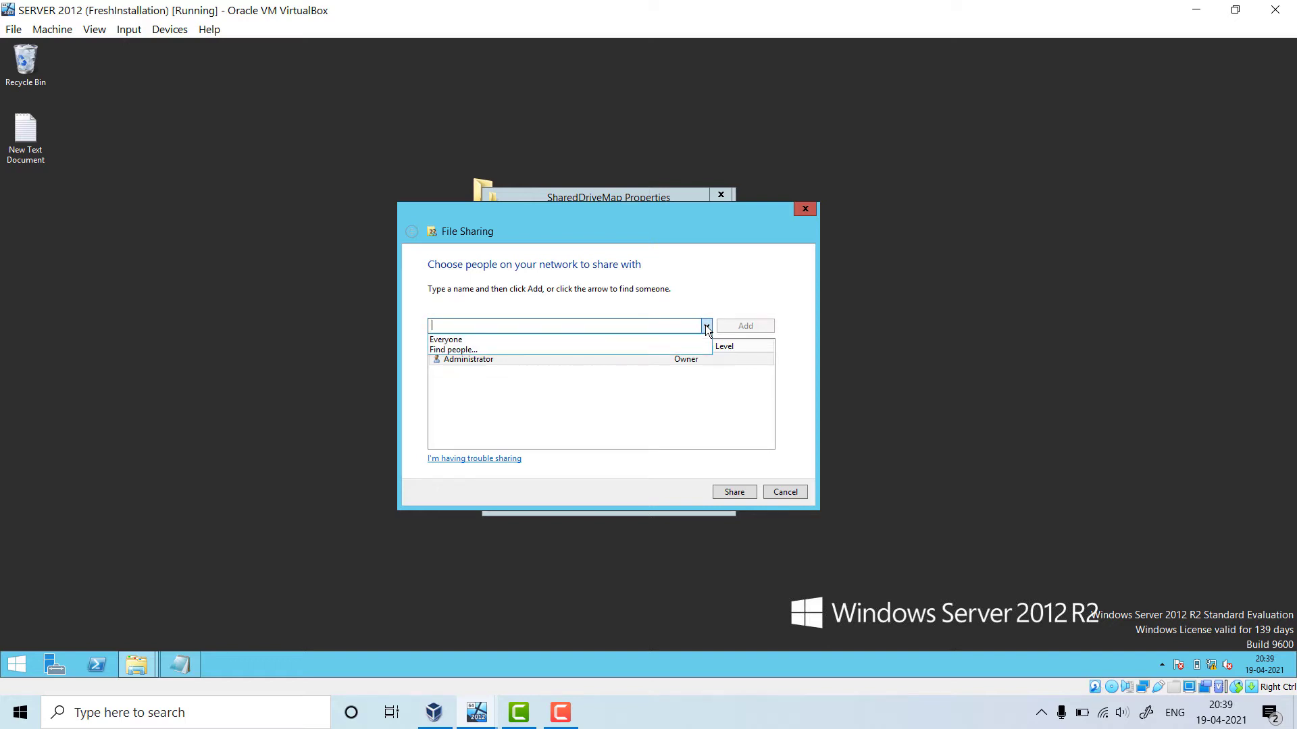
pyautogui.click(473, 340)
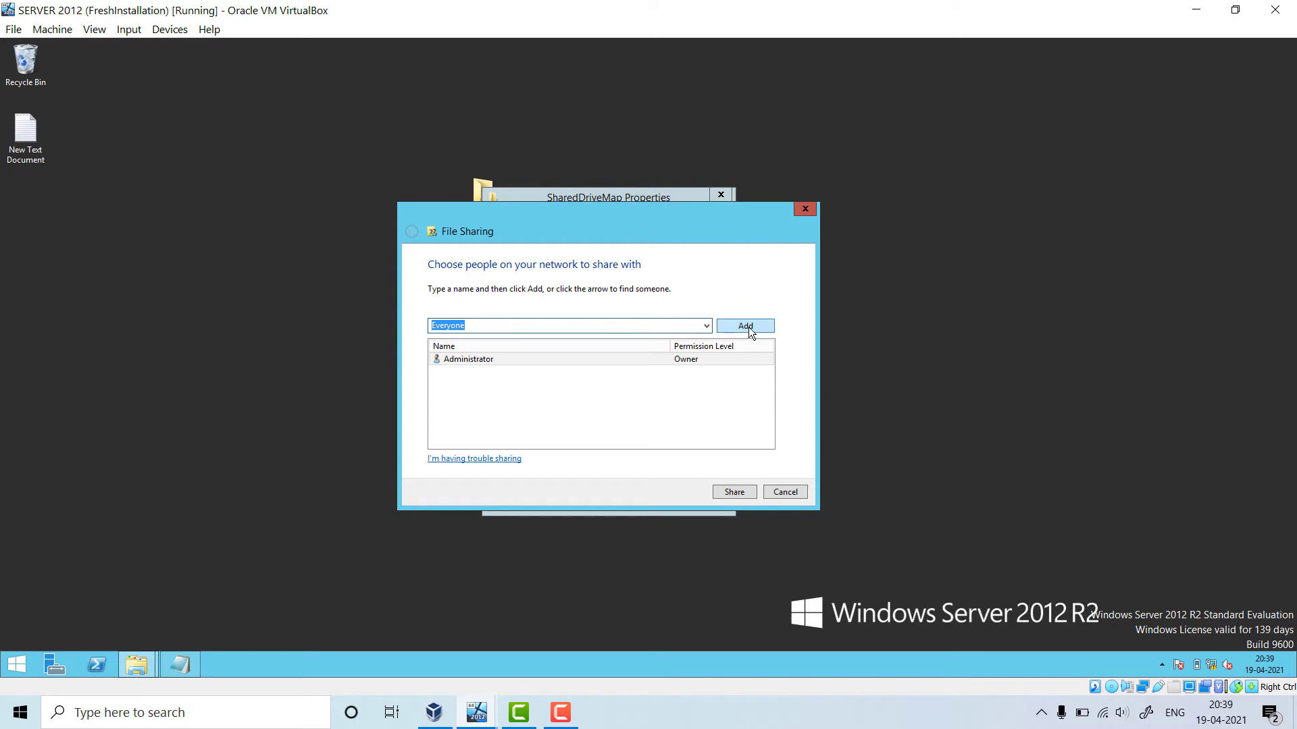
pyautogui.click(746, 326)
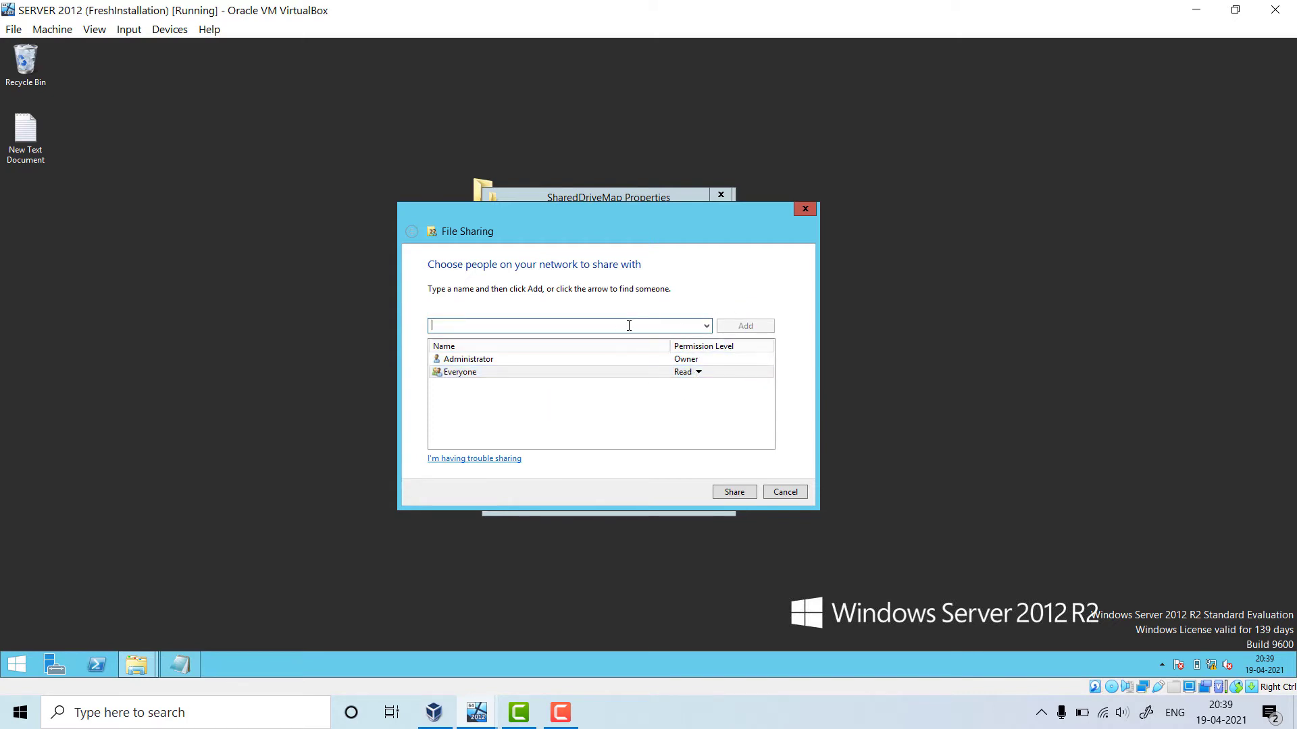
pyautogui.write('staff')
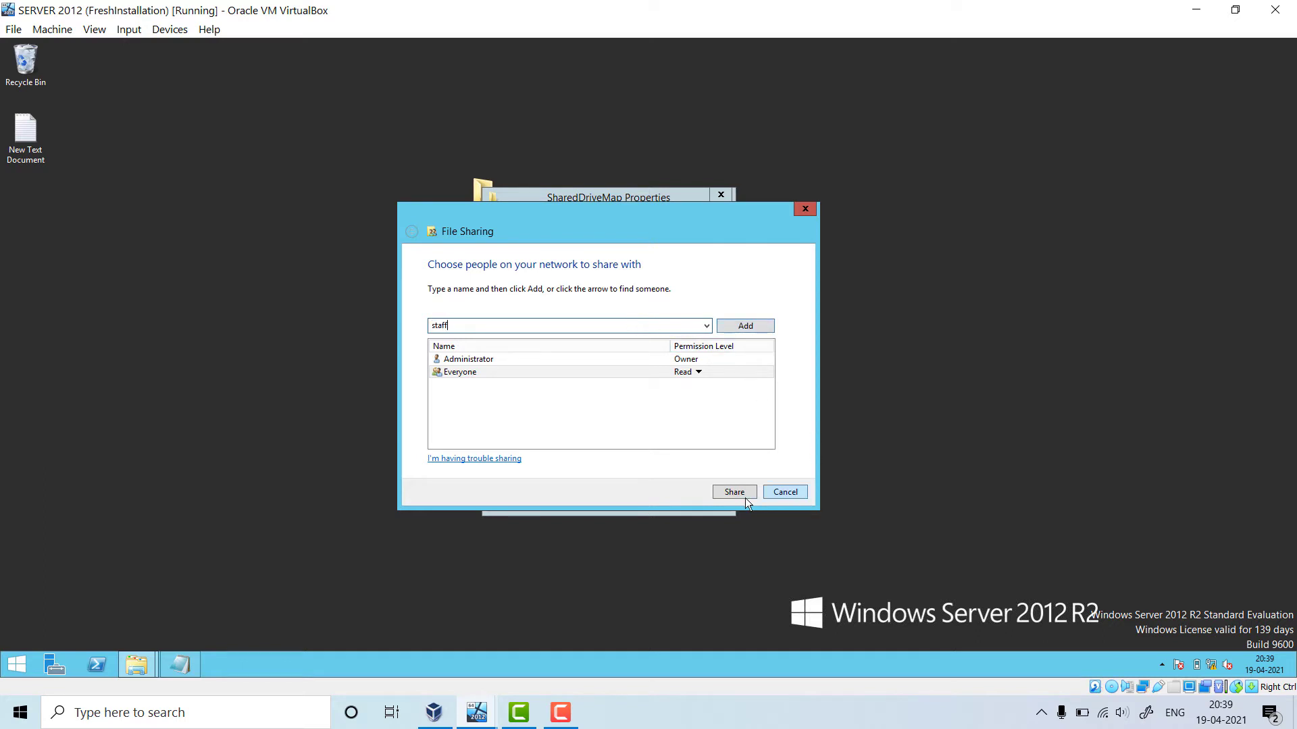
pyautogui.click(745, 326)
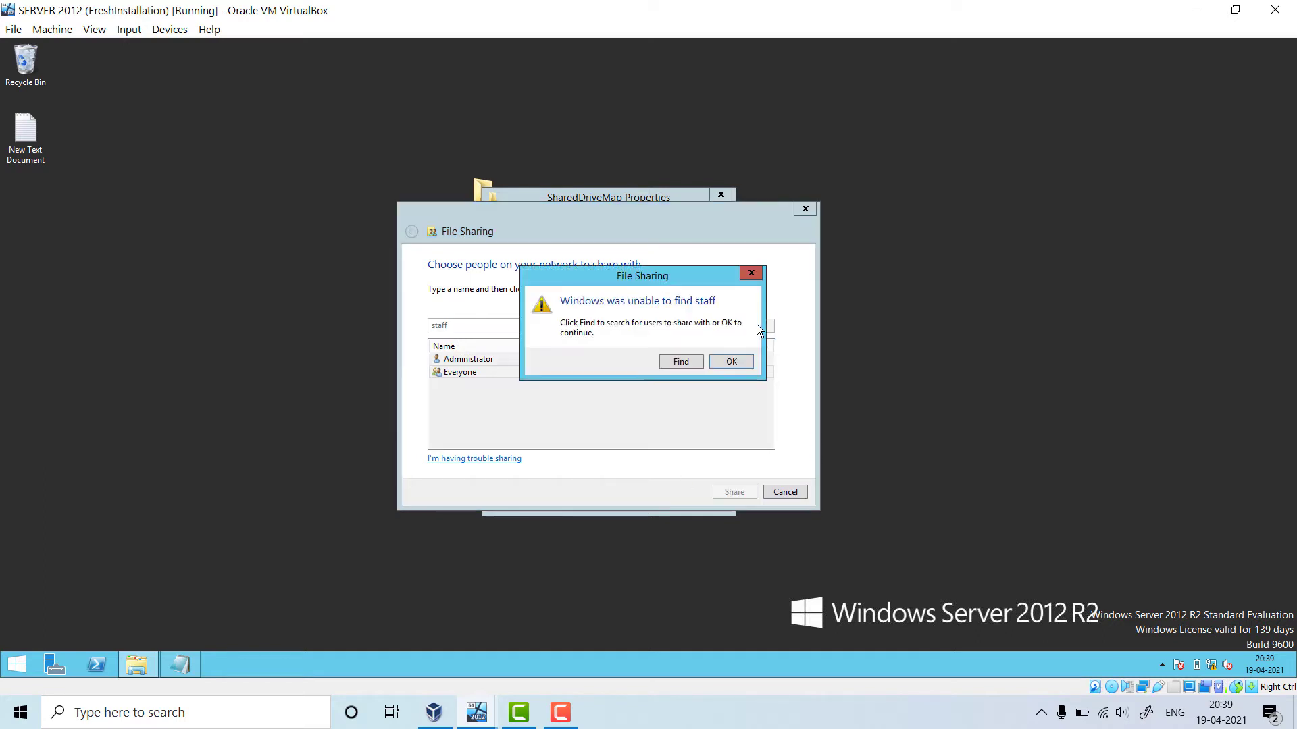
# Look up the 'staff' name, dismiss the not-found warnings, and cancel adding it
pyautogui.click(678, 363)
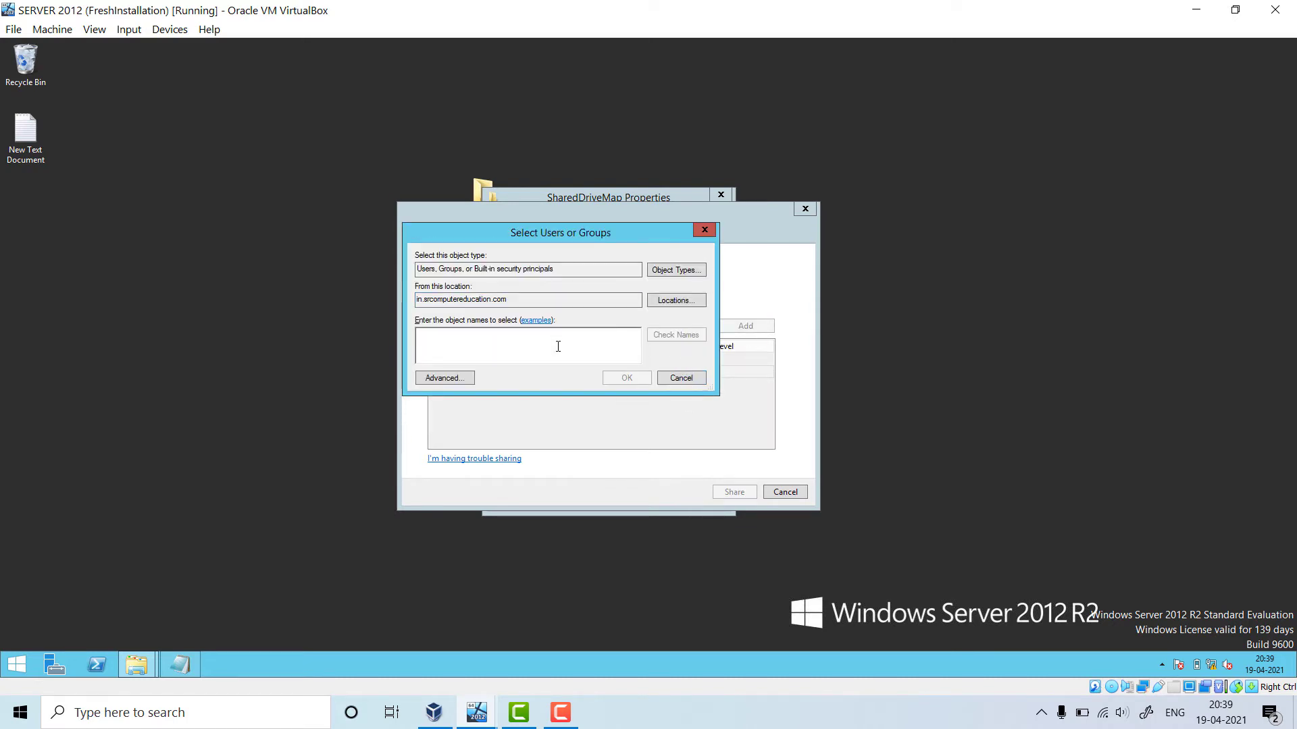
pyautogui.write('staf')
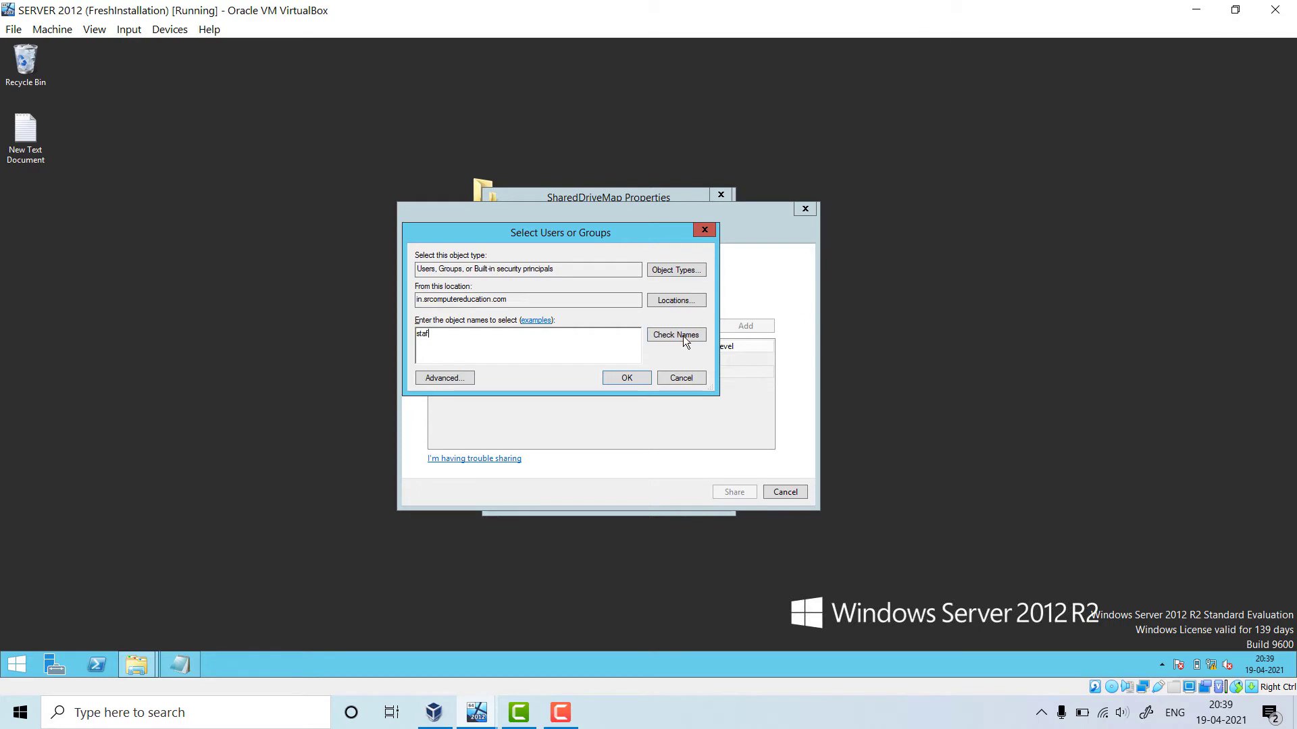
pyautogui.click(676, 335)
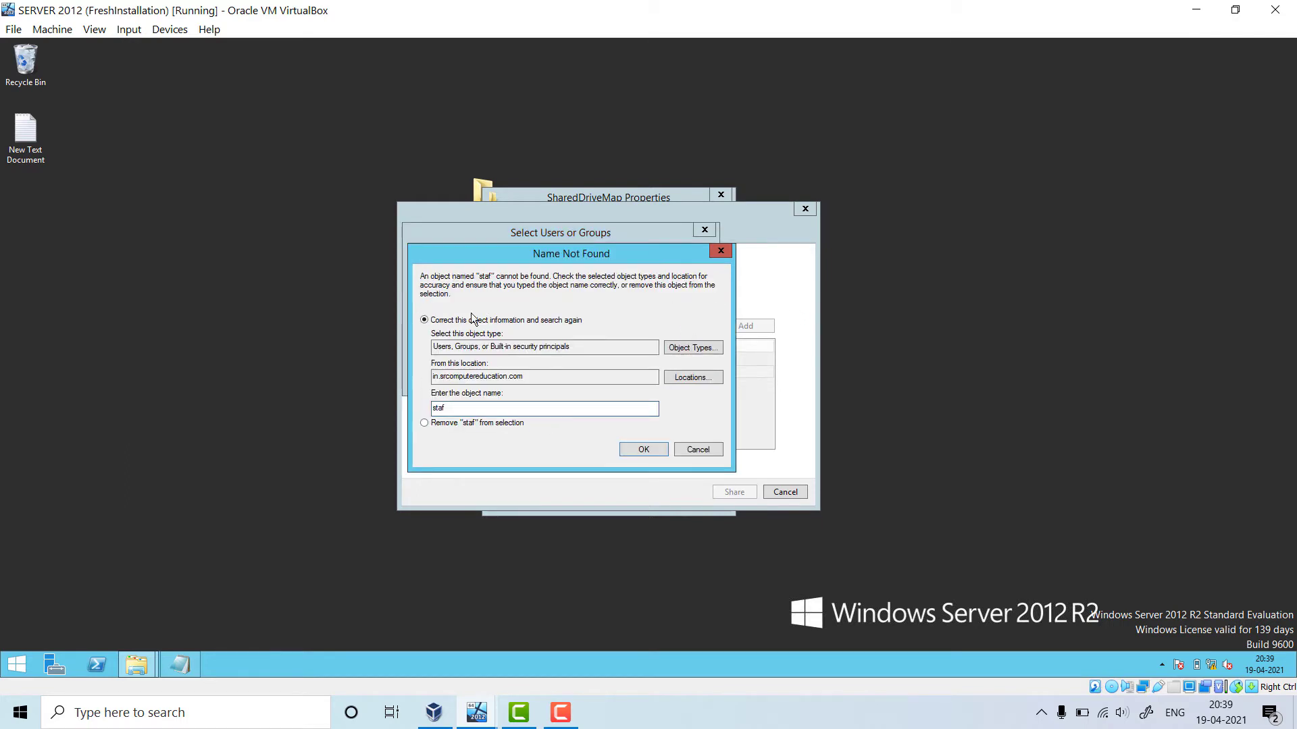
pyautogui.click(457, 425)
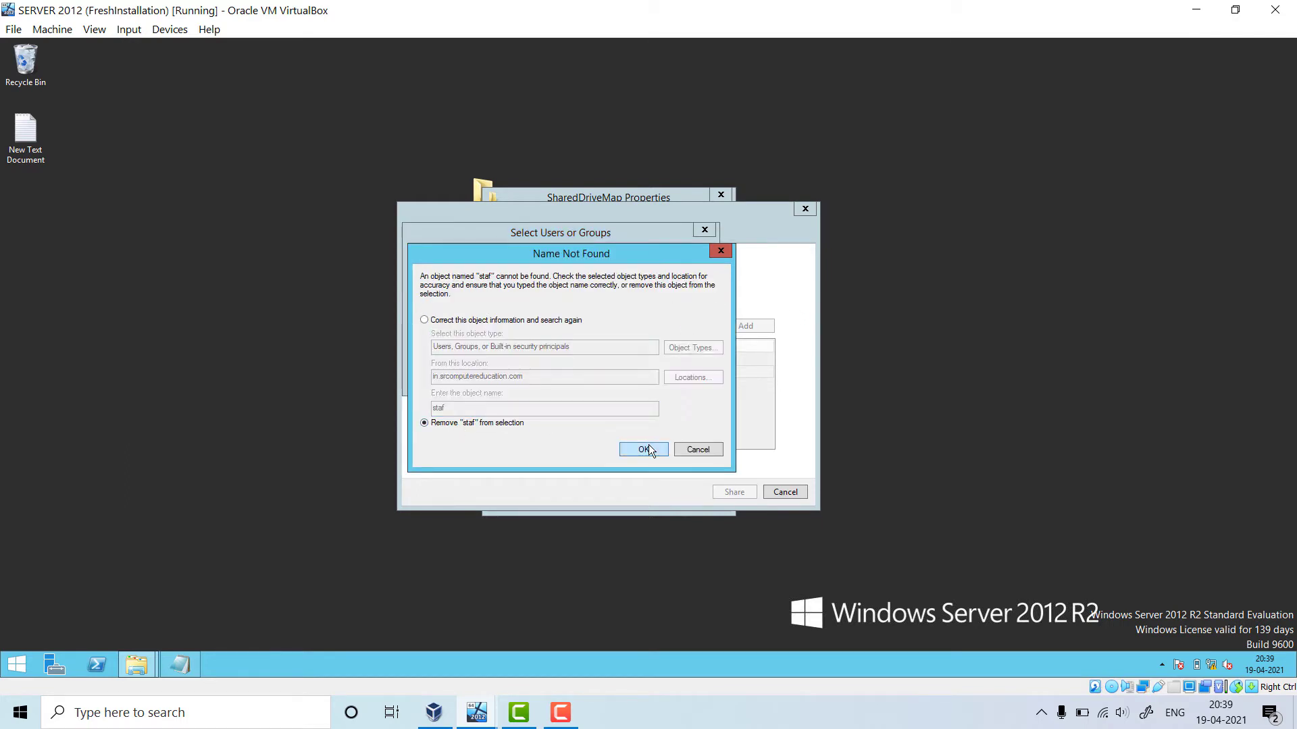
pyautogui.click(707, 452)
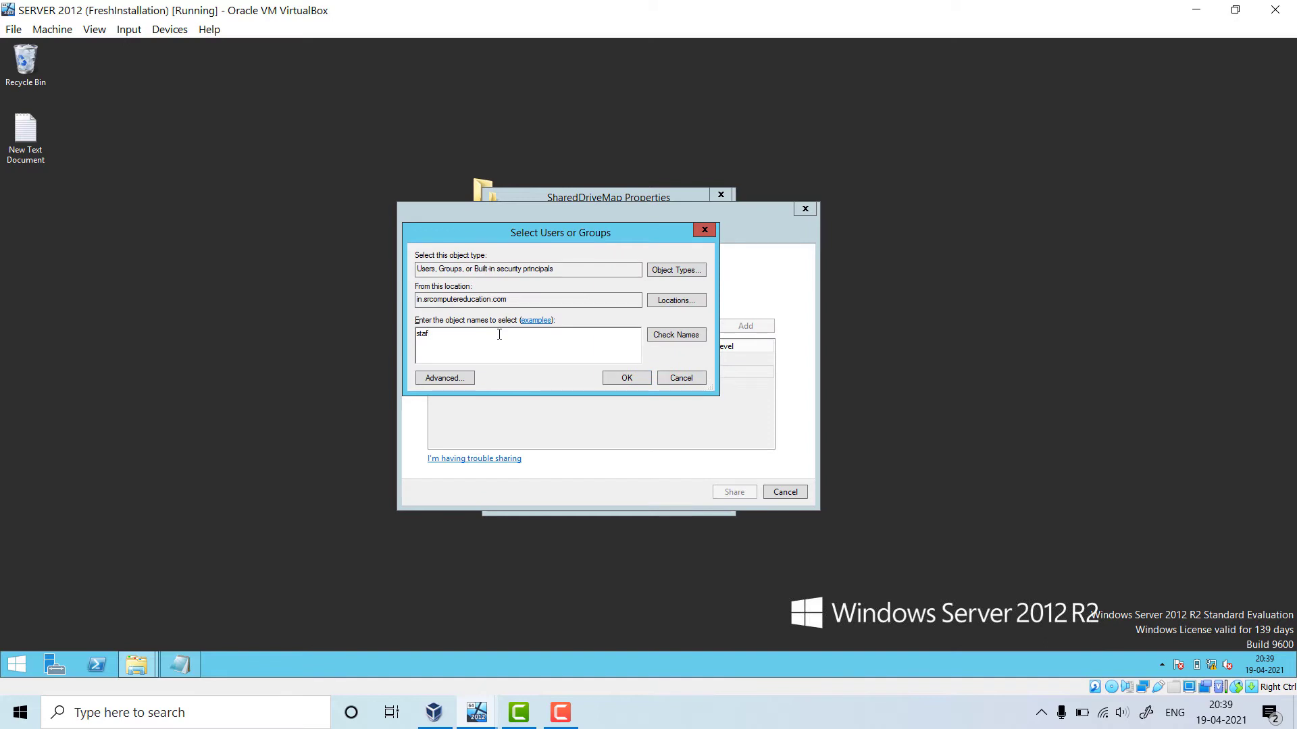
pyautogui.click(666, 335)
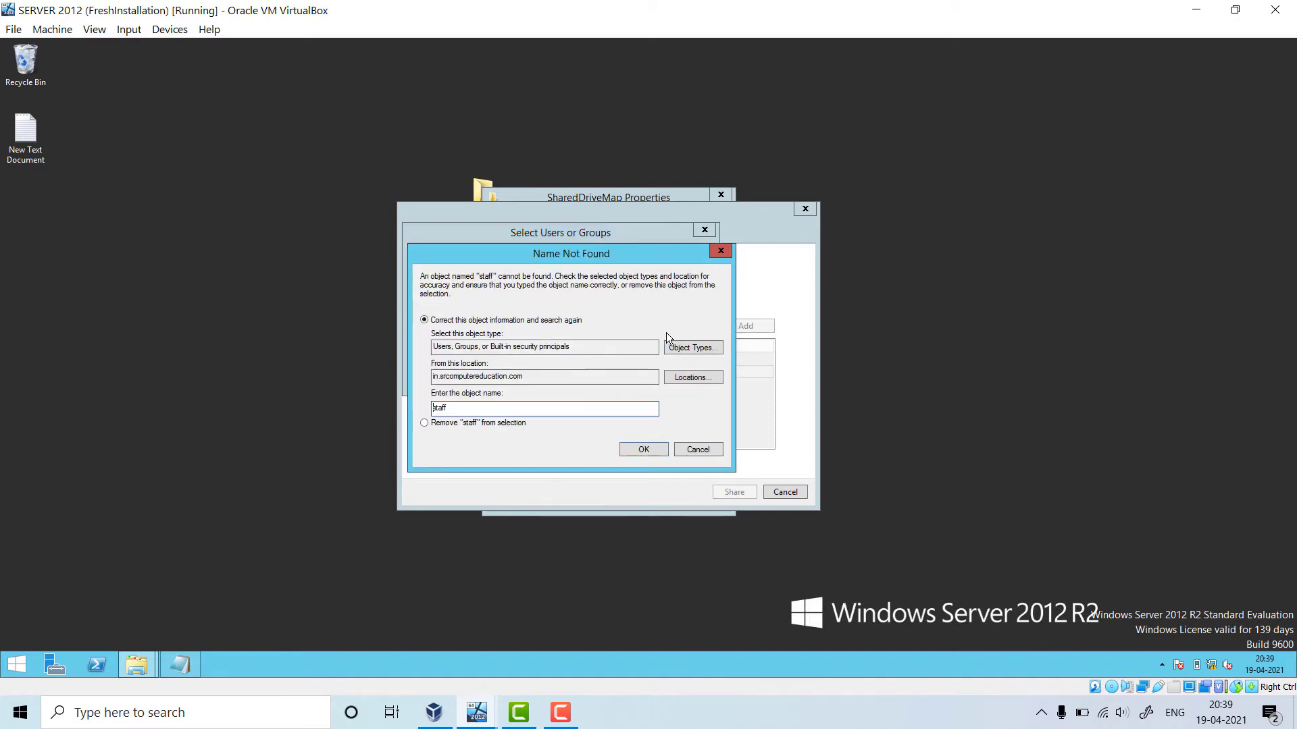
pyautogui.click(701, 447)
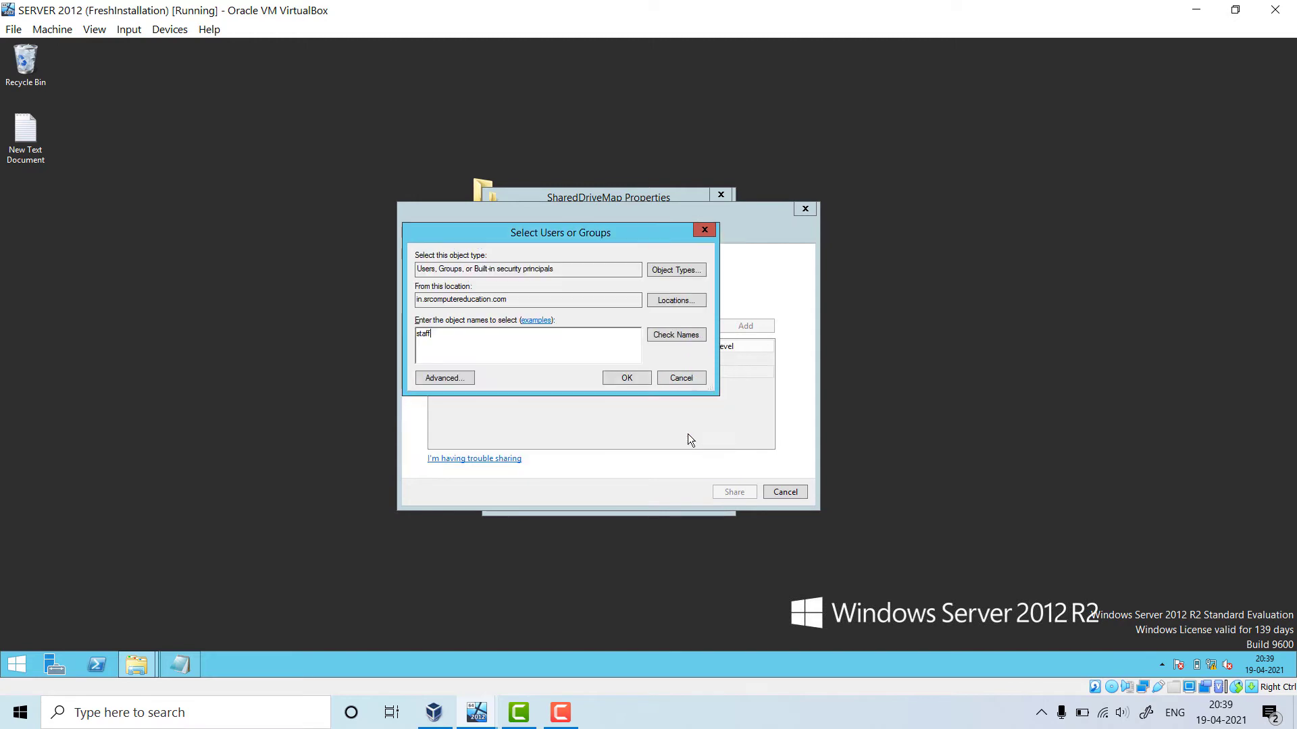
pyautogui.click(682, 378)
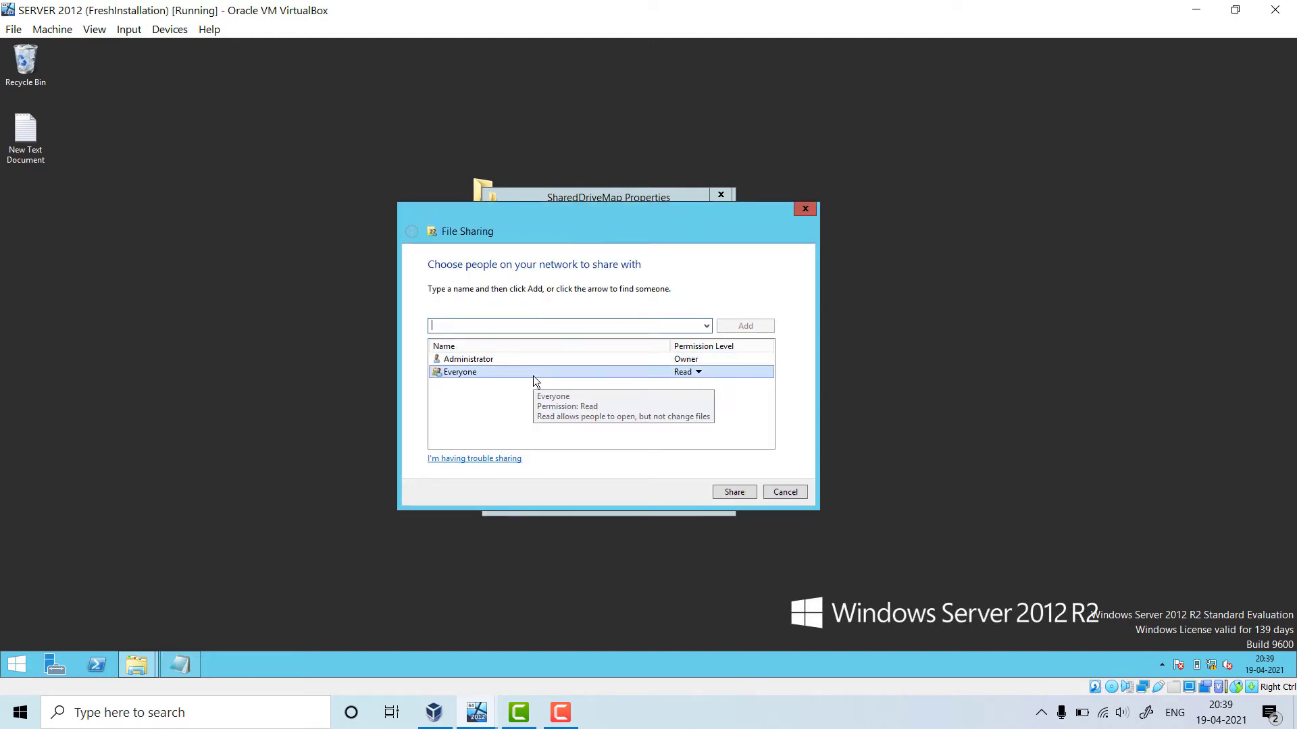
# Give Everyone Read/Write permission and share the folder
pyautogui.click(696, 372)
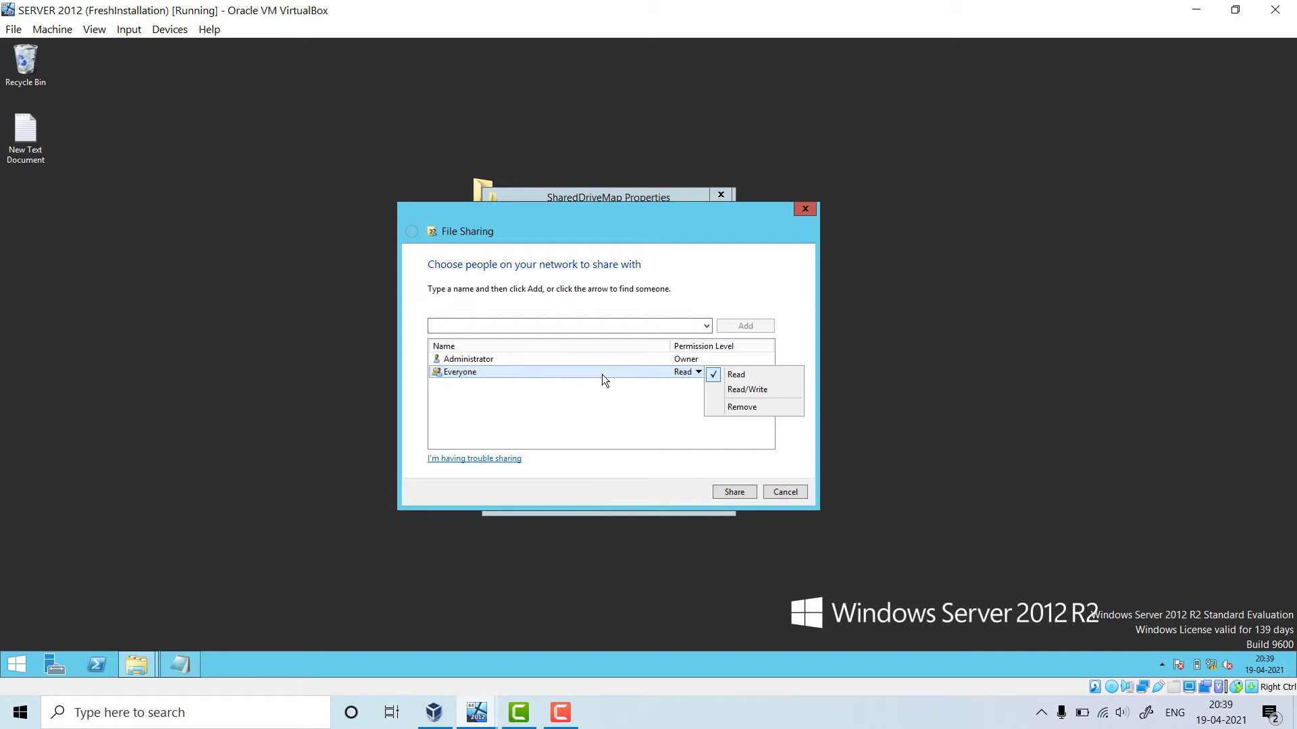
pyautogui.click(745, 390)
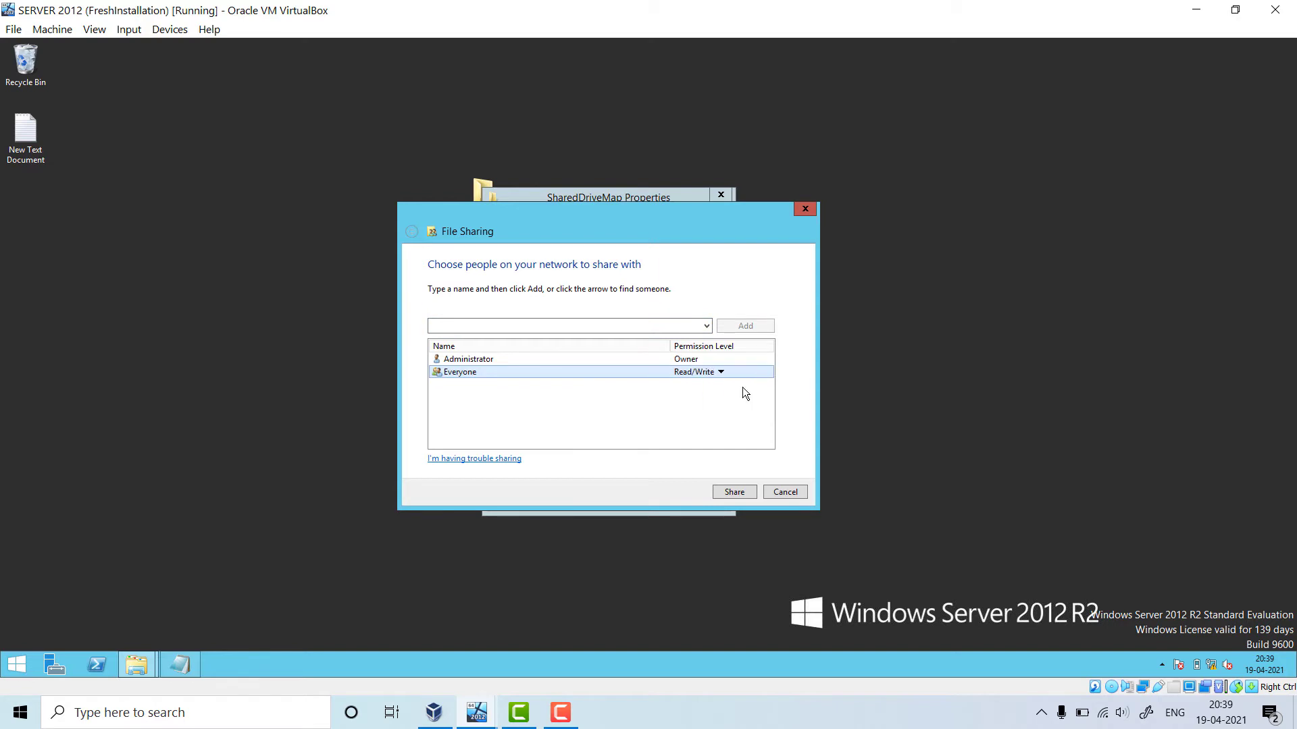
pyautogui.click(734, 492)
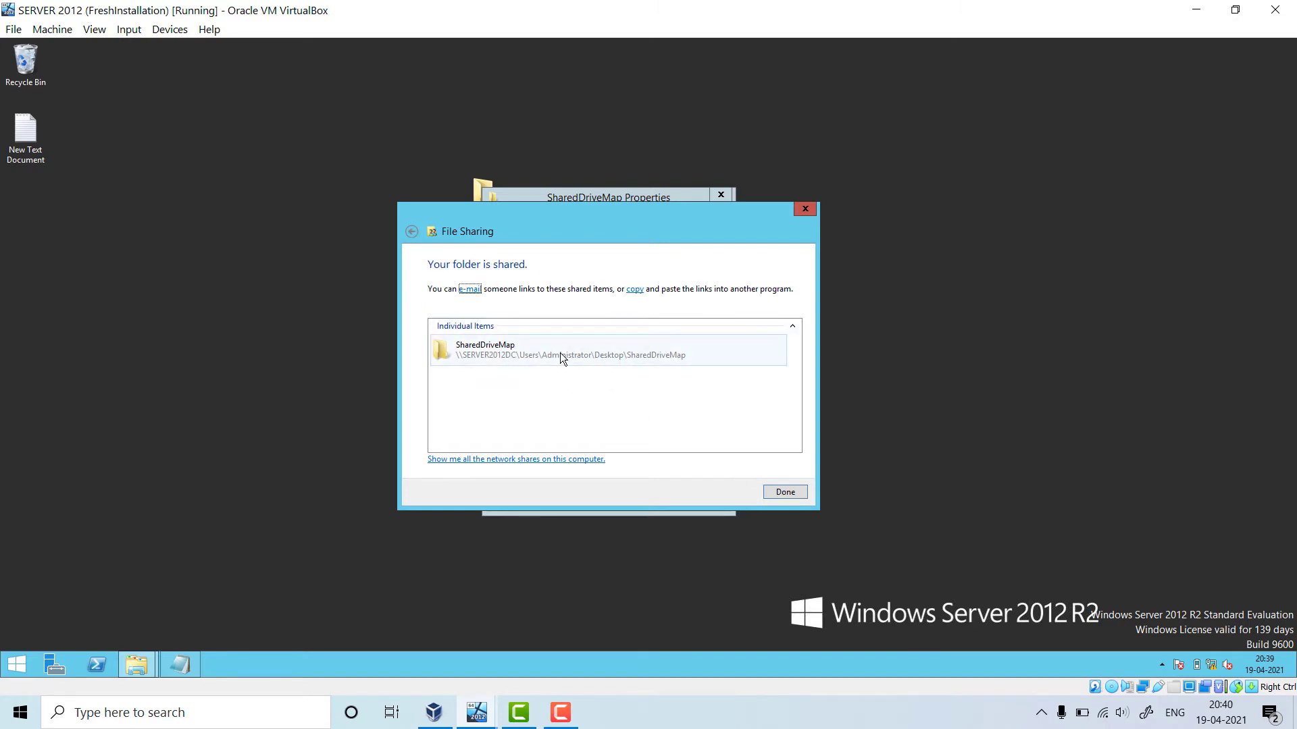
pyautogui.click(788, 494)
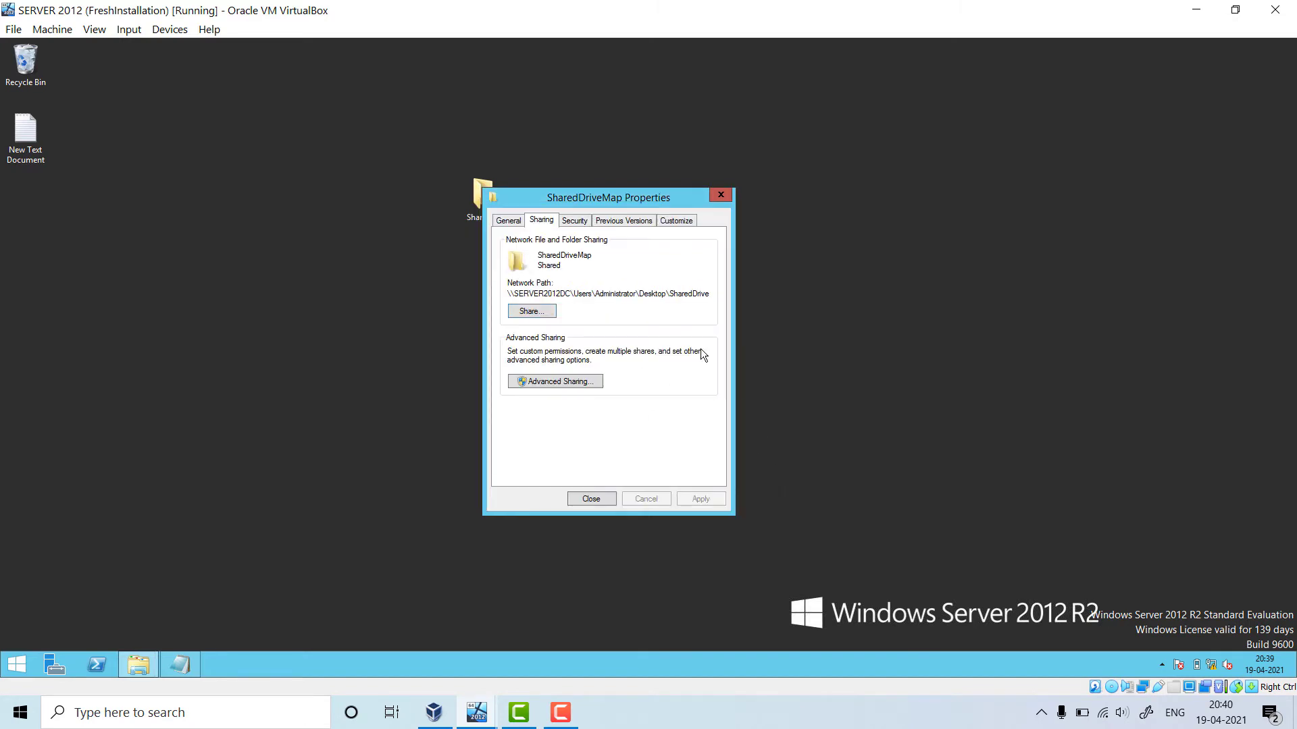
# Close the Properties dialog, refresh the desktop, and open the SharedDriveMap folder's context menu
pyautogui.click(602, 497)
pyautogui.rightClick(675, 230)
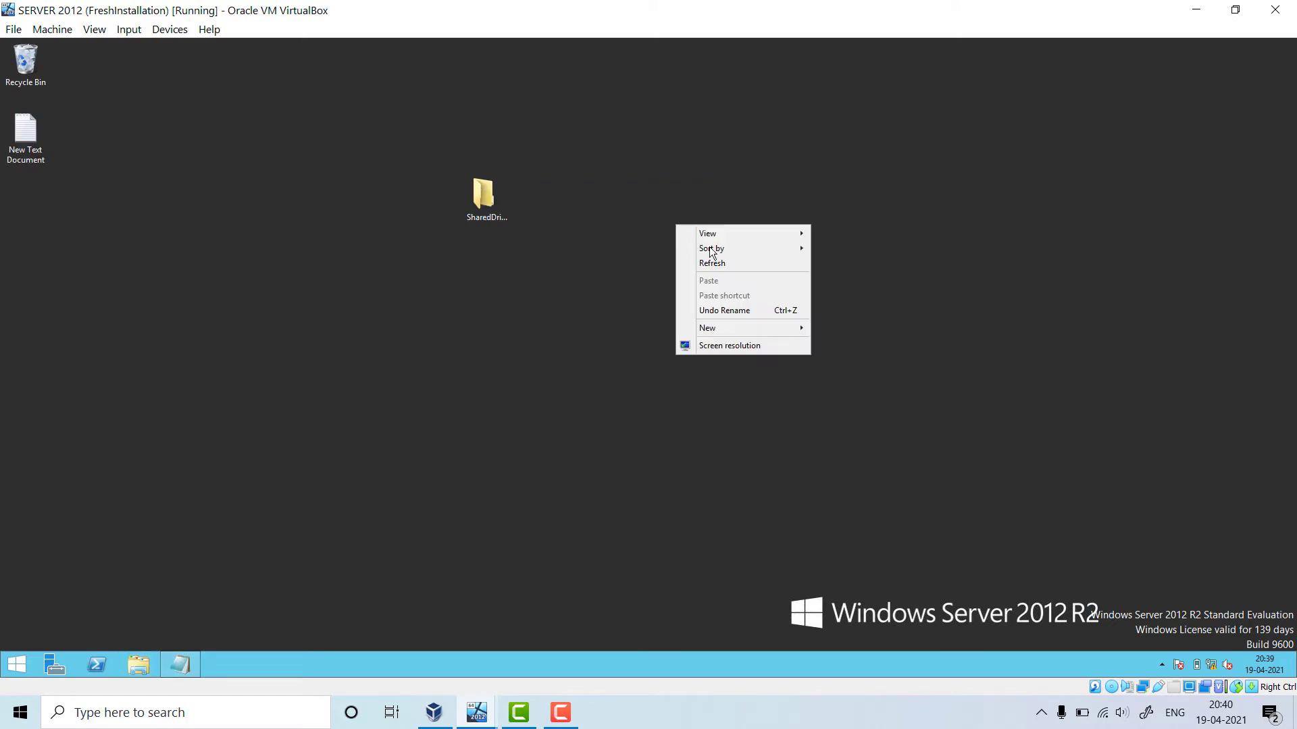
pyautogui.click(715, 263)
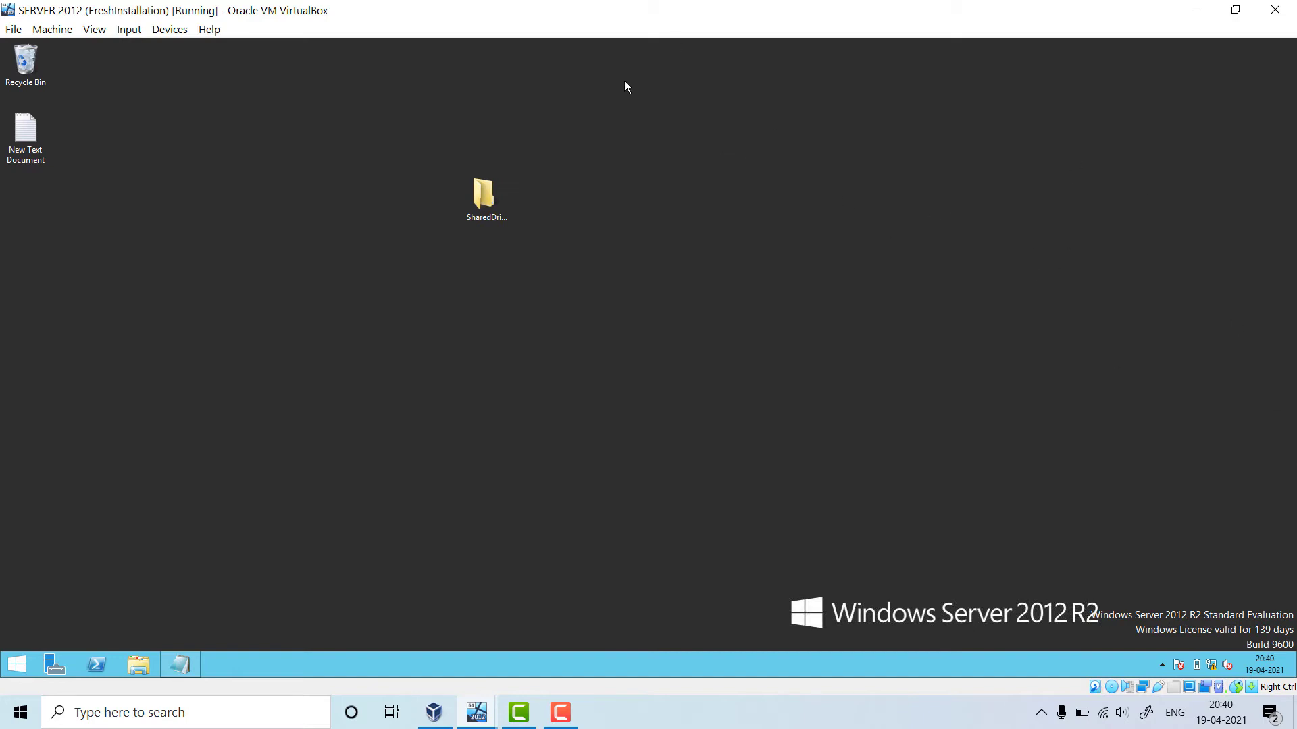
pyautogui.click(497, 197)
pyautogui.rightClick(498, 200)
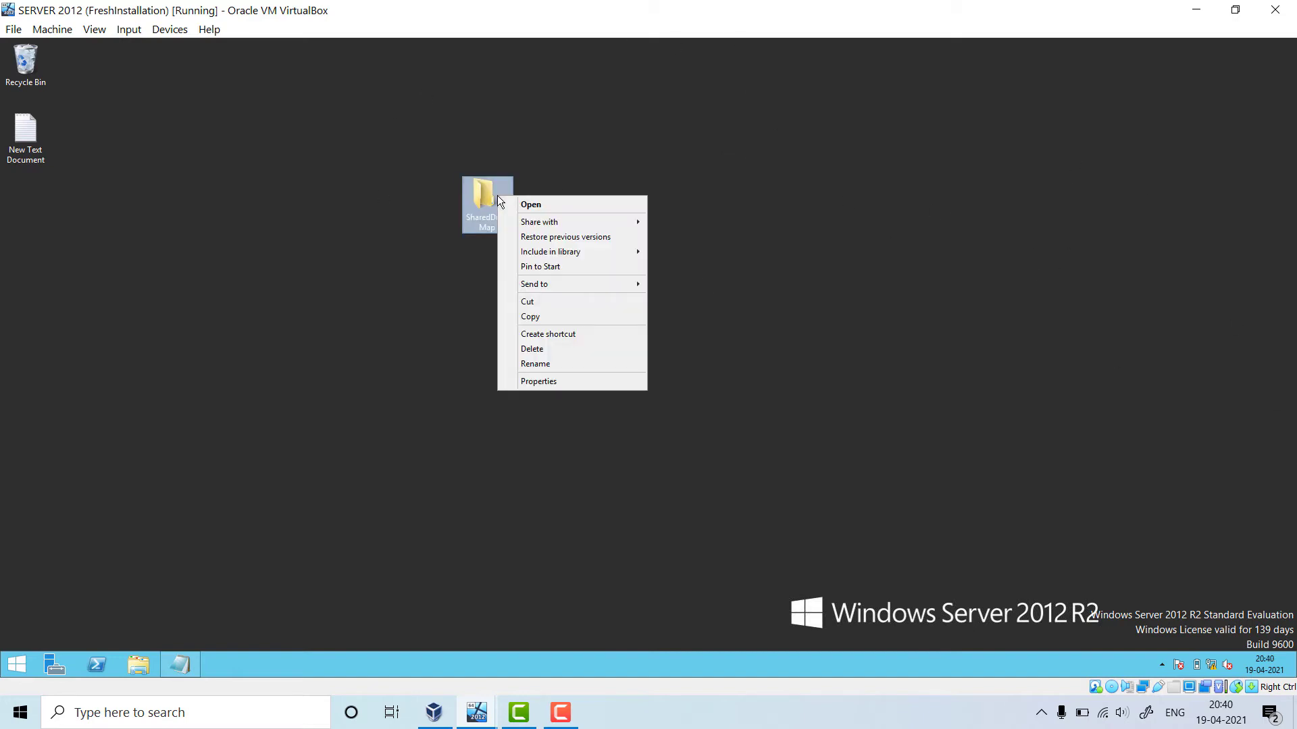
# Open Advanced Sharing for SharedDriveMap, tick Share this folder, and edit the share name
pyautogui.click(569, 380)
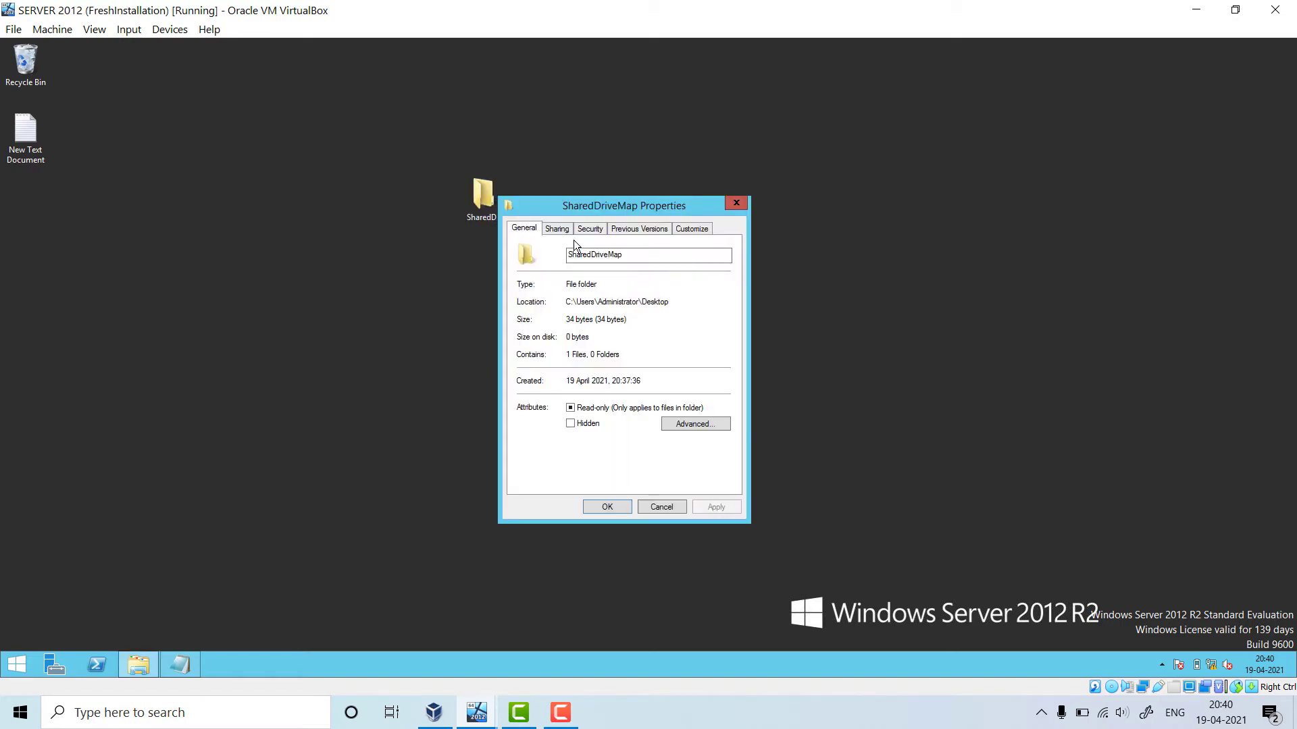
pyautogui.click(556, 228)
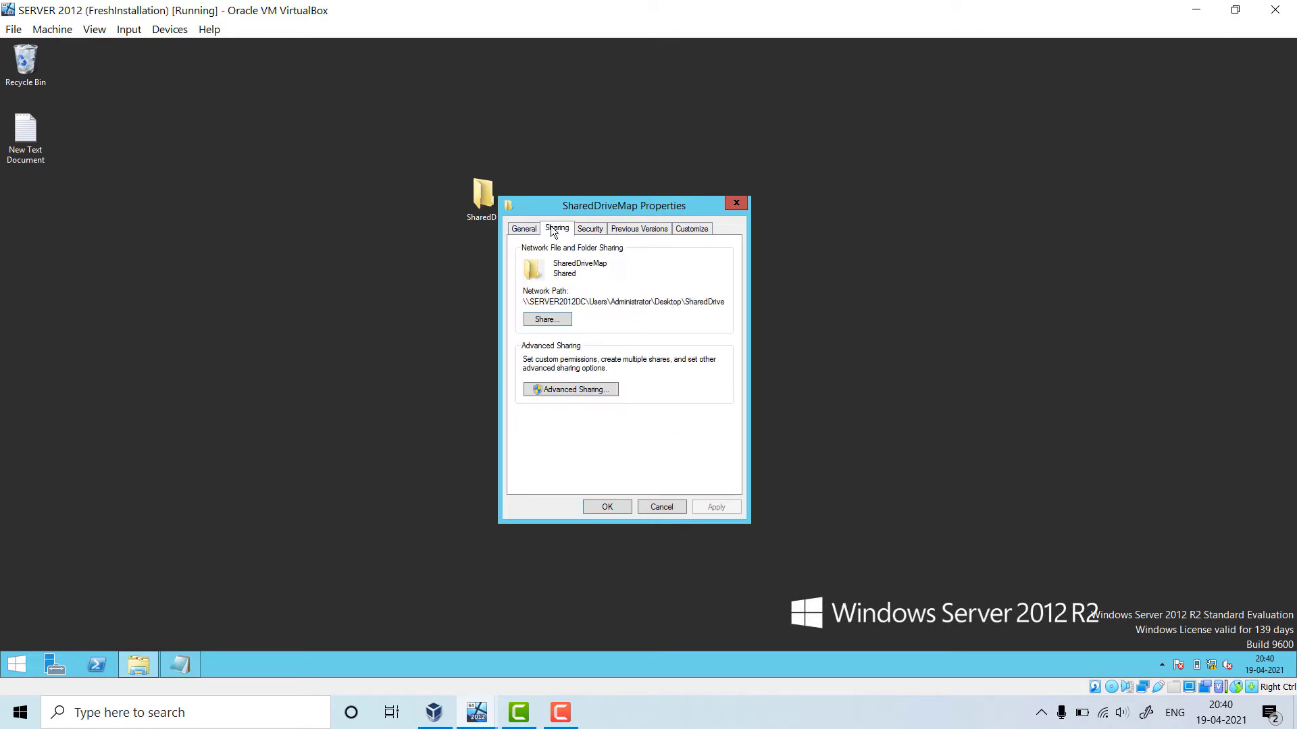
pyautogui.click(594, 391)
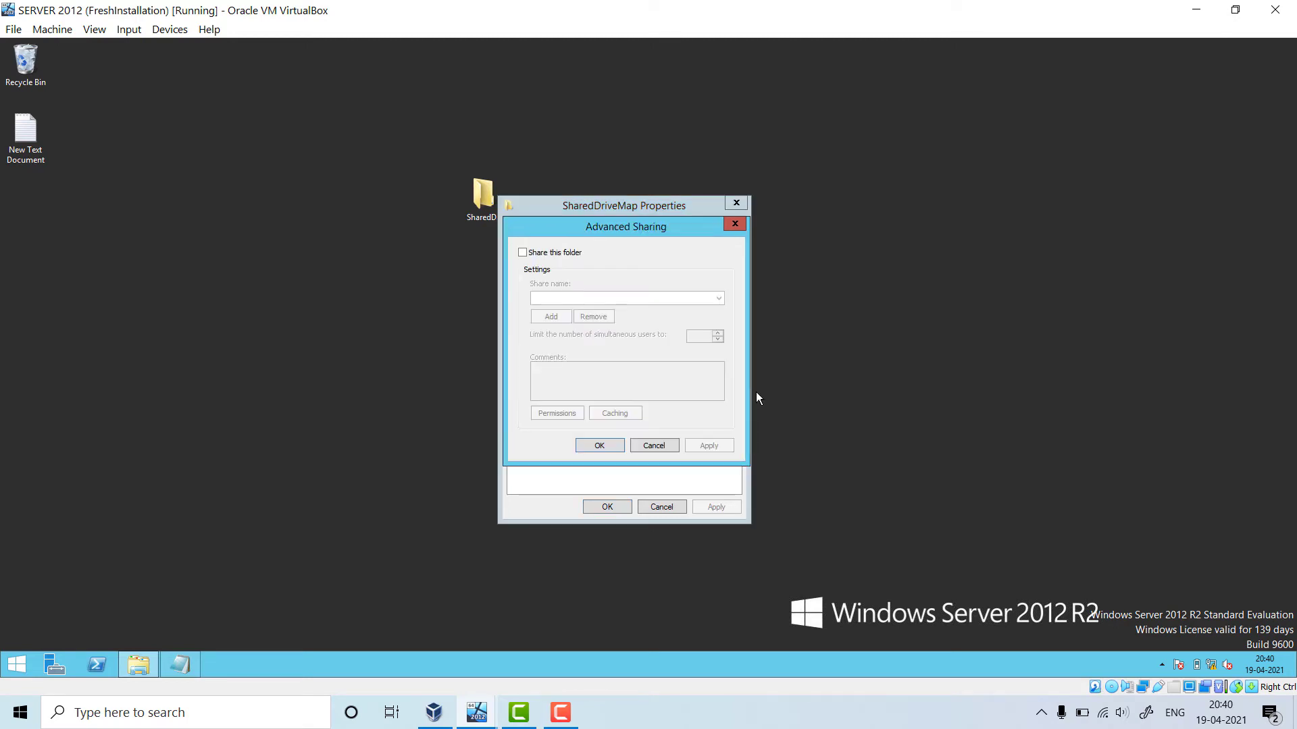
pyautogui.click(566, 254)
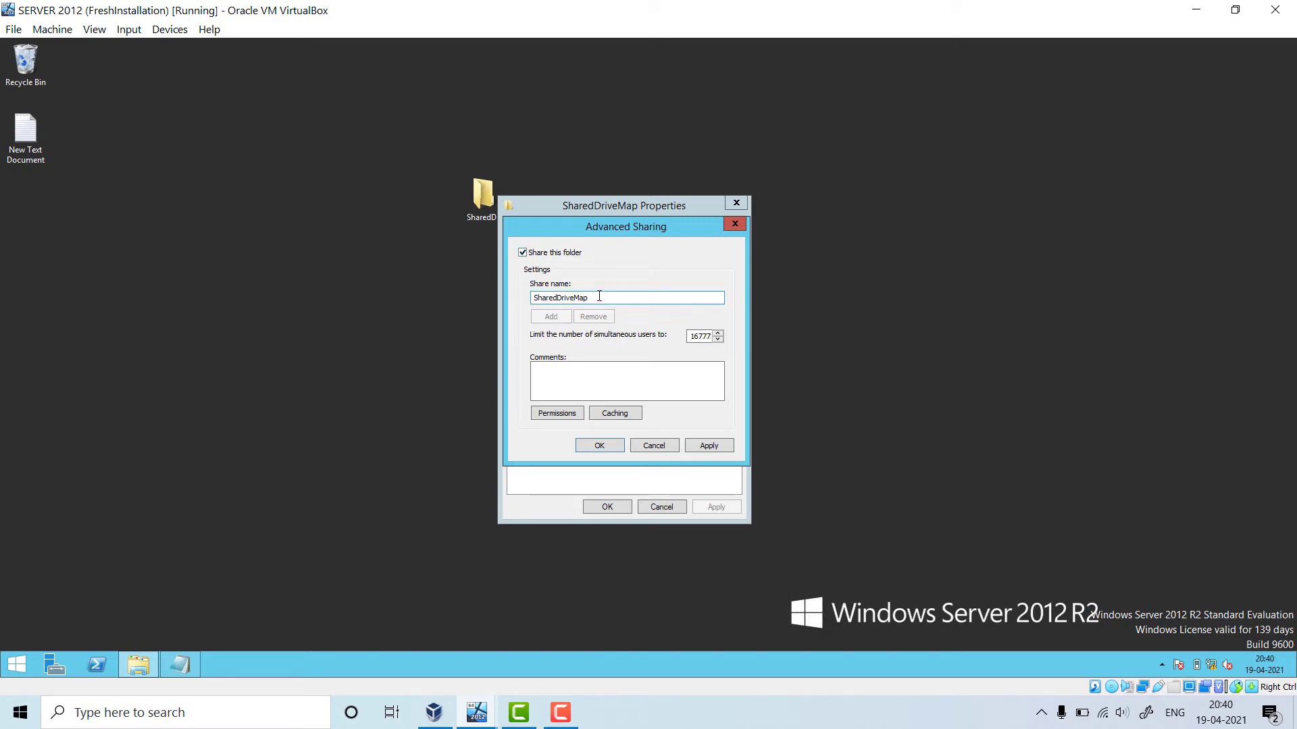
pyautogui.moveTo(598, 298); pyautogui.dragTo(464, 303)
pyautogui.doubleClick(40, 150)
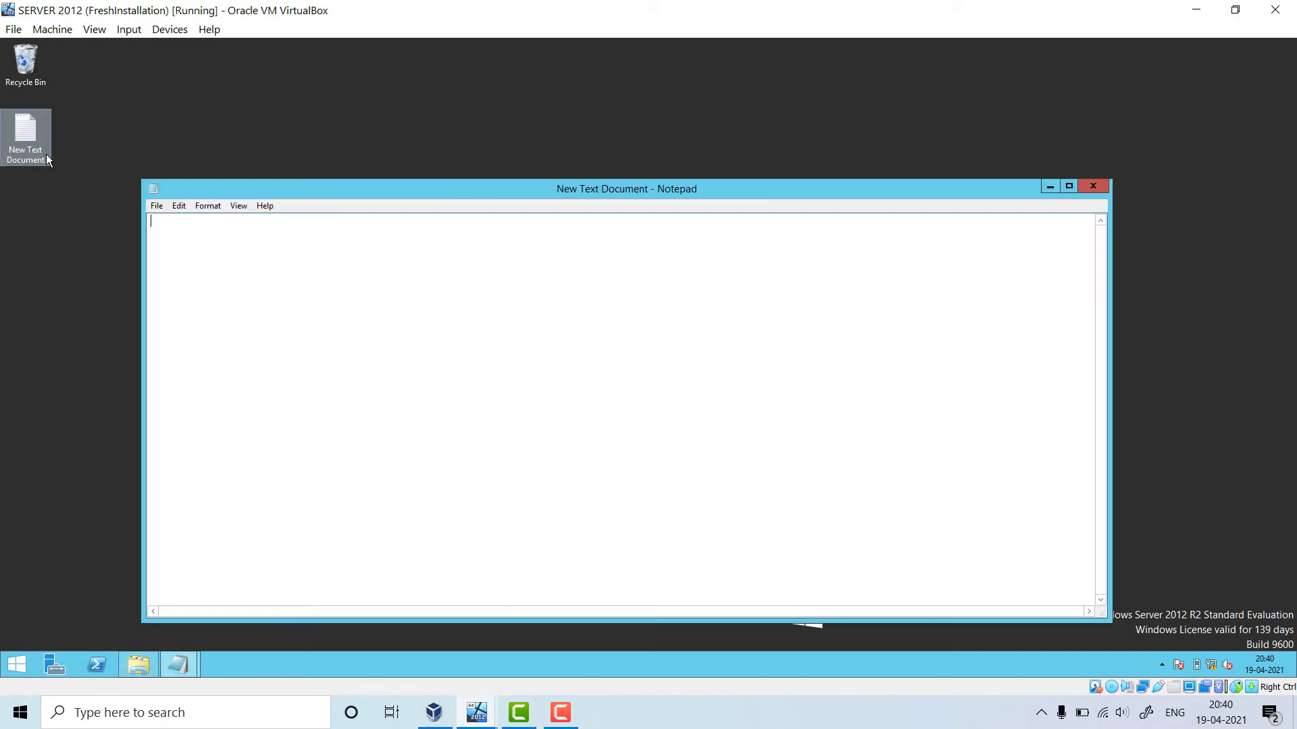
pyautogui.click(1101, 180)
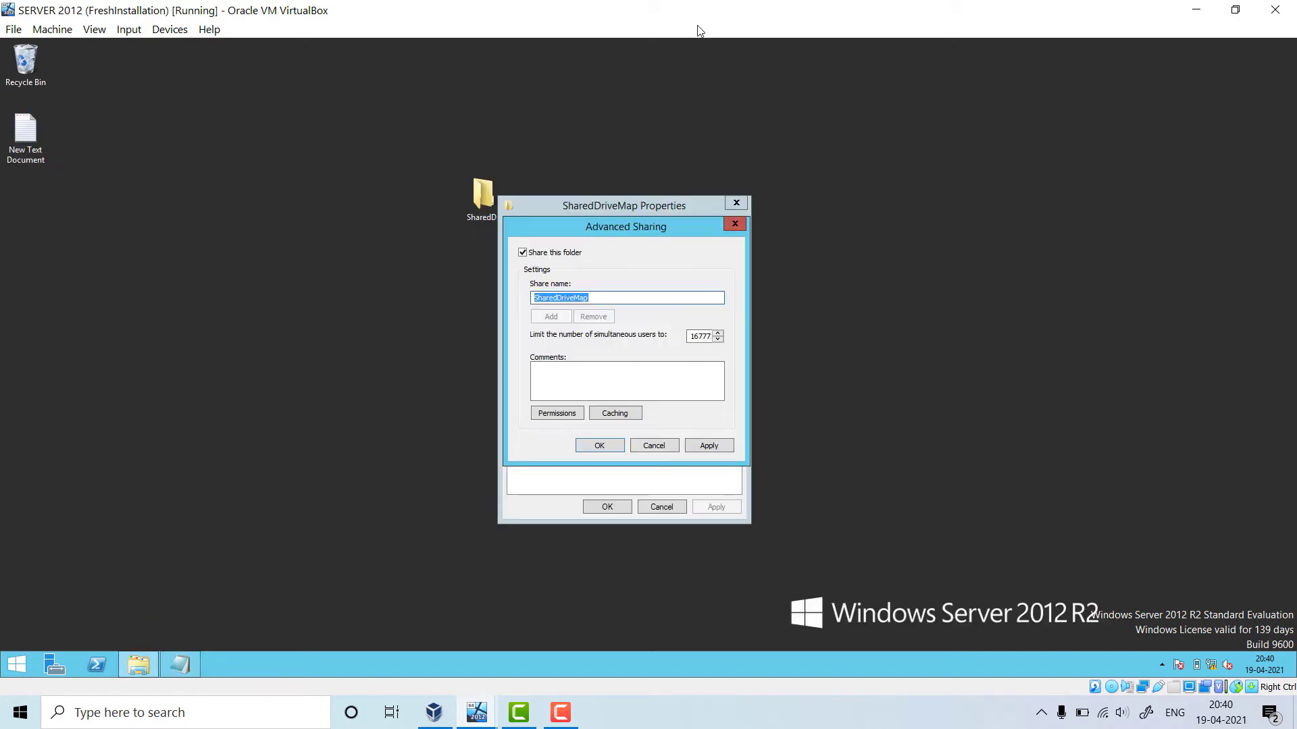
pyautogui.click(638, 204)
pyautogui.write('apDrive')
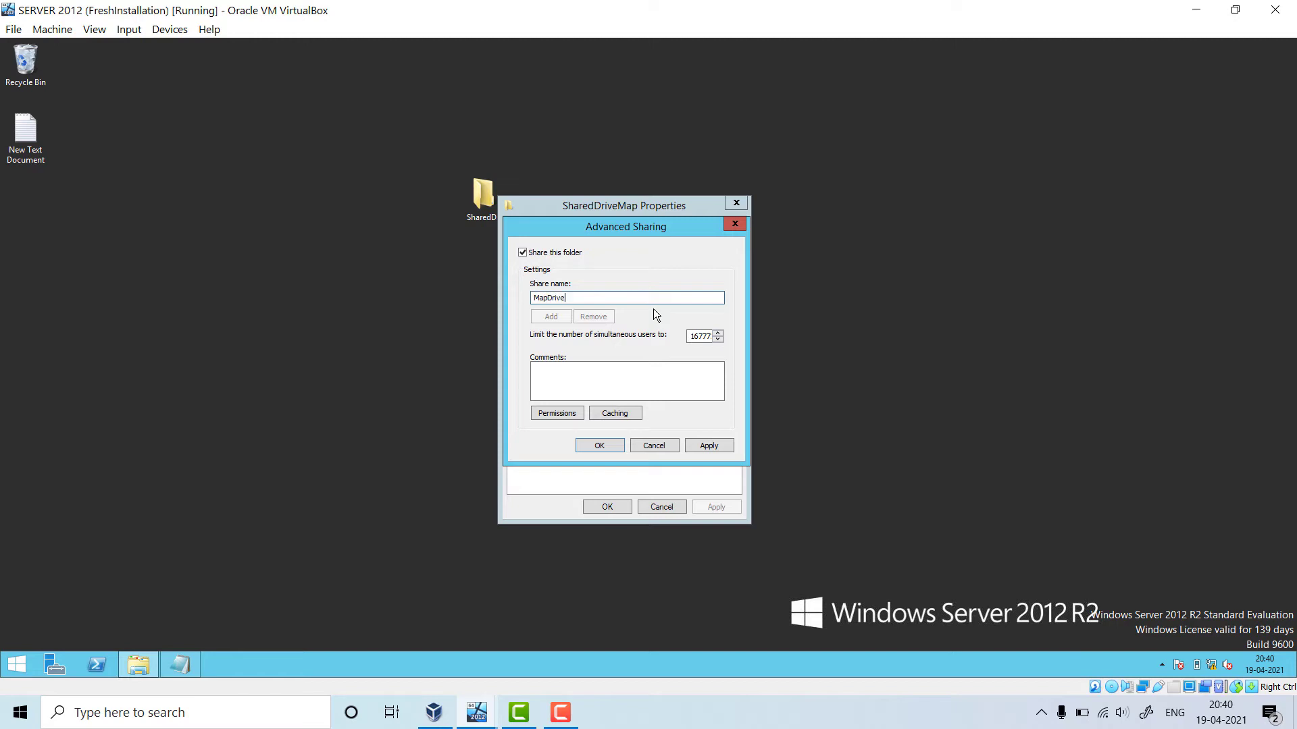
# Limit the share to 10 simultaneous users, re-enabling sharing after a cancel, and open Permissions
pyautogui.click(692, 336)
pyautogui.doubleClick(692, 337)
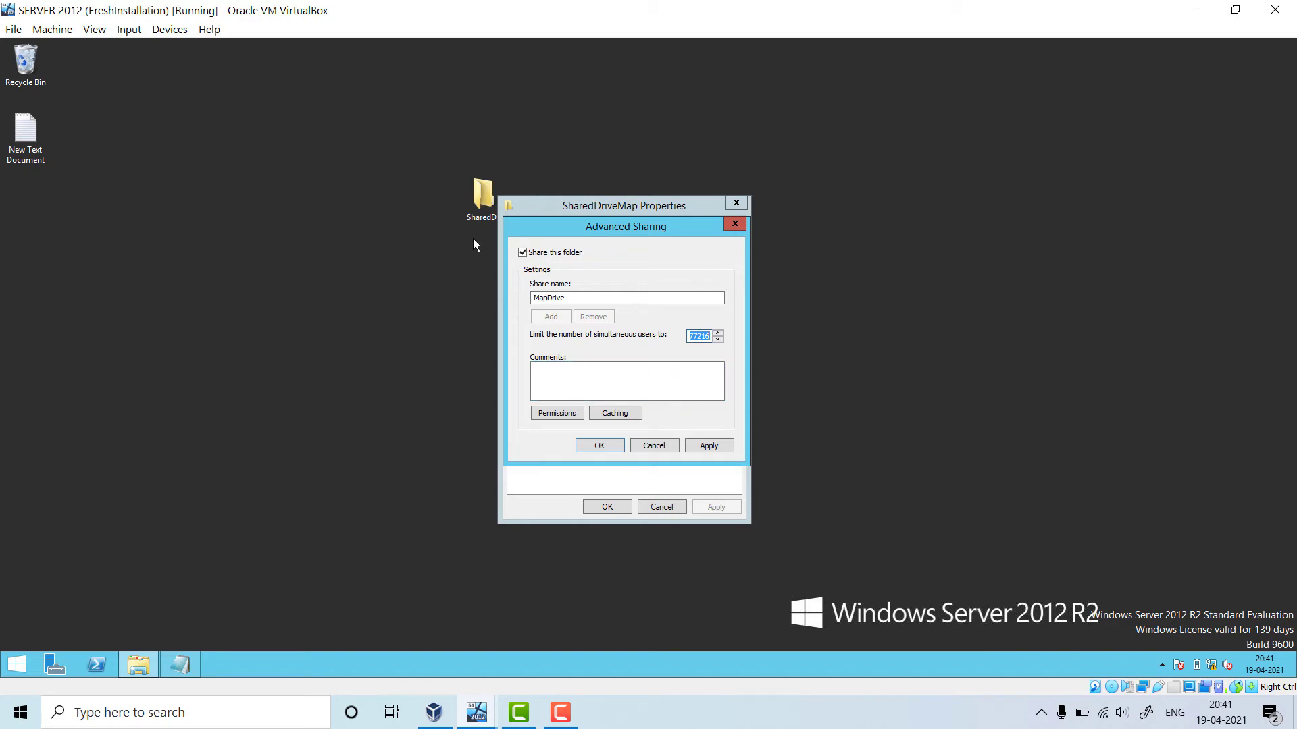
pyautogui.write('10')
pyautogui.click(667, 447)
pyautogui.click(581, 390)
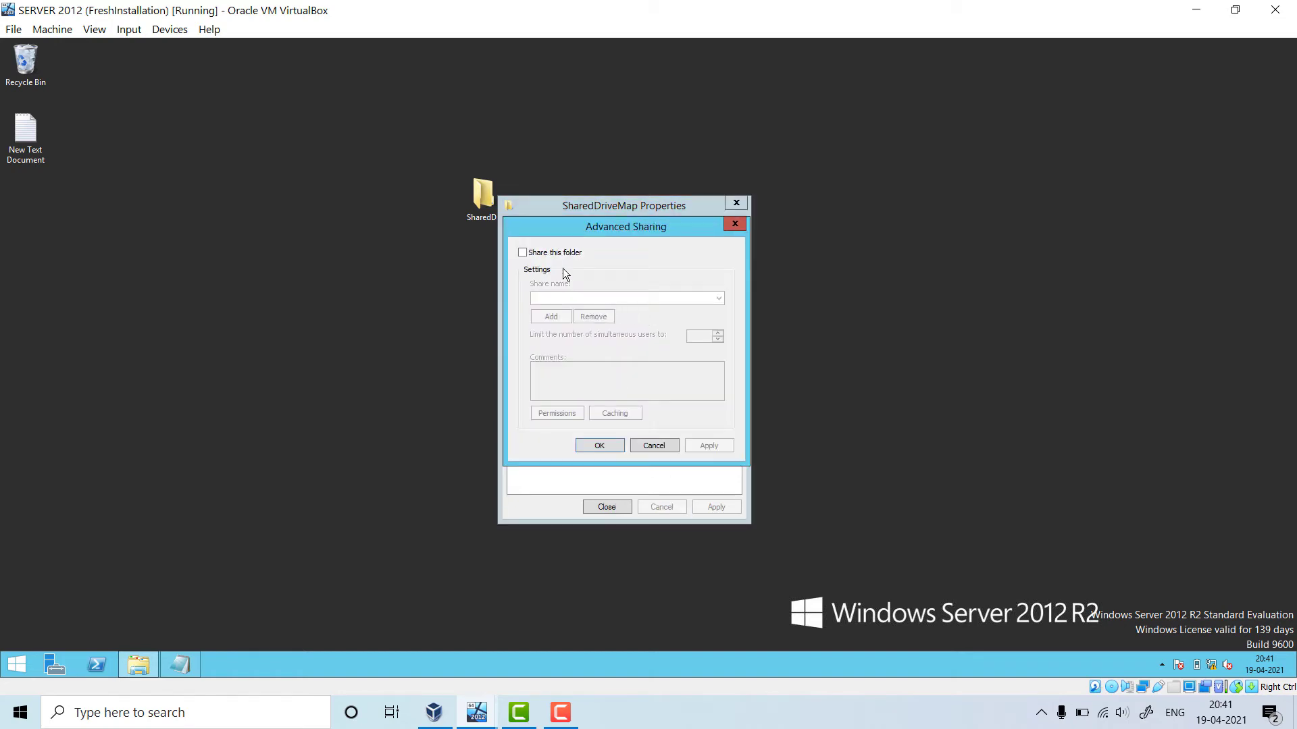
pyautogui.click(548, 255)
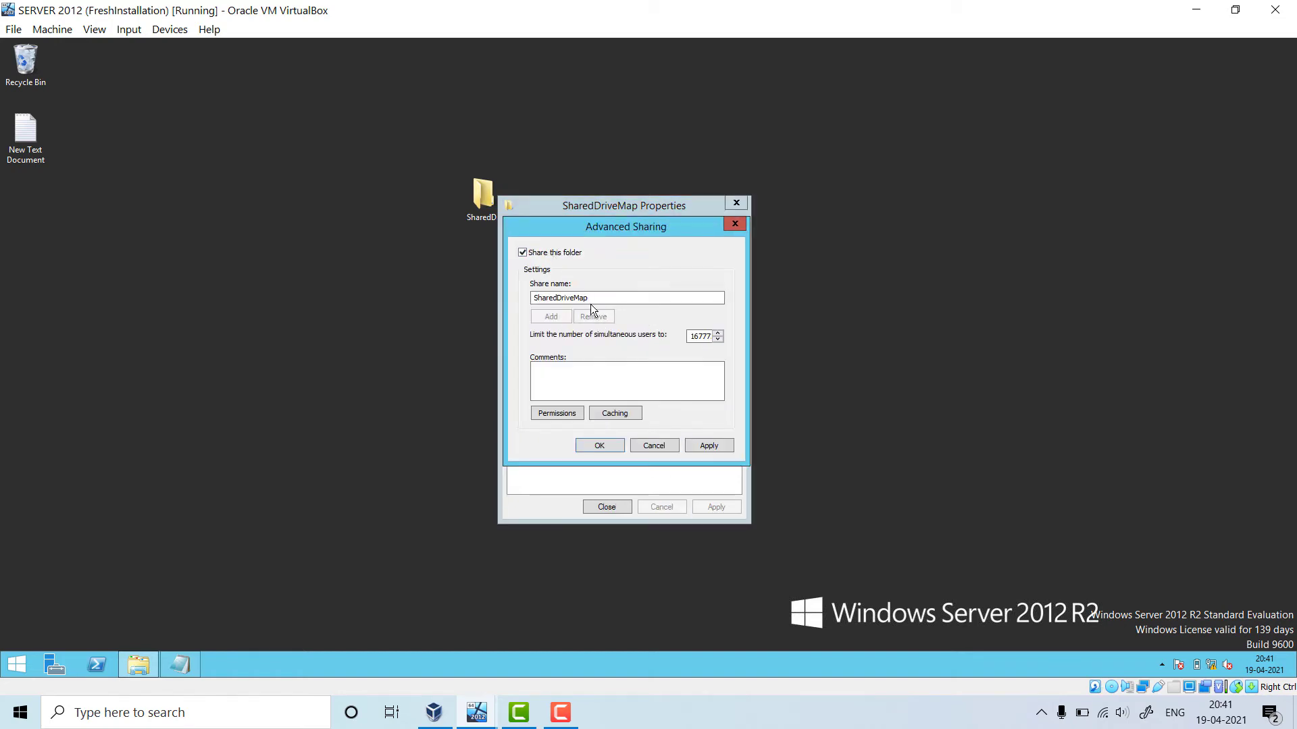
pyautogui.doubleClick(699, 337)
pyautogui.write('10')
pyautogui.click(646, 380)
pyautogui.click(574, 414)
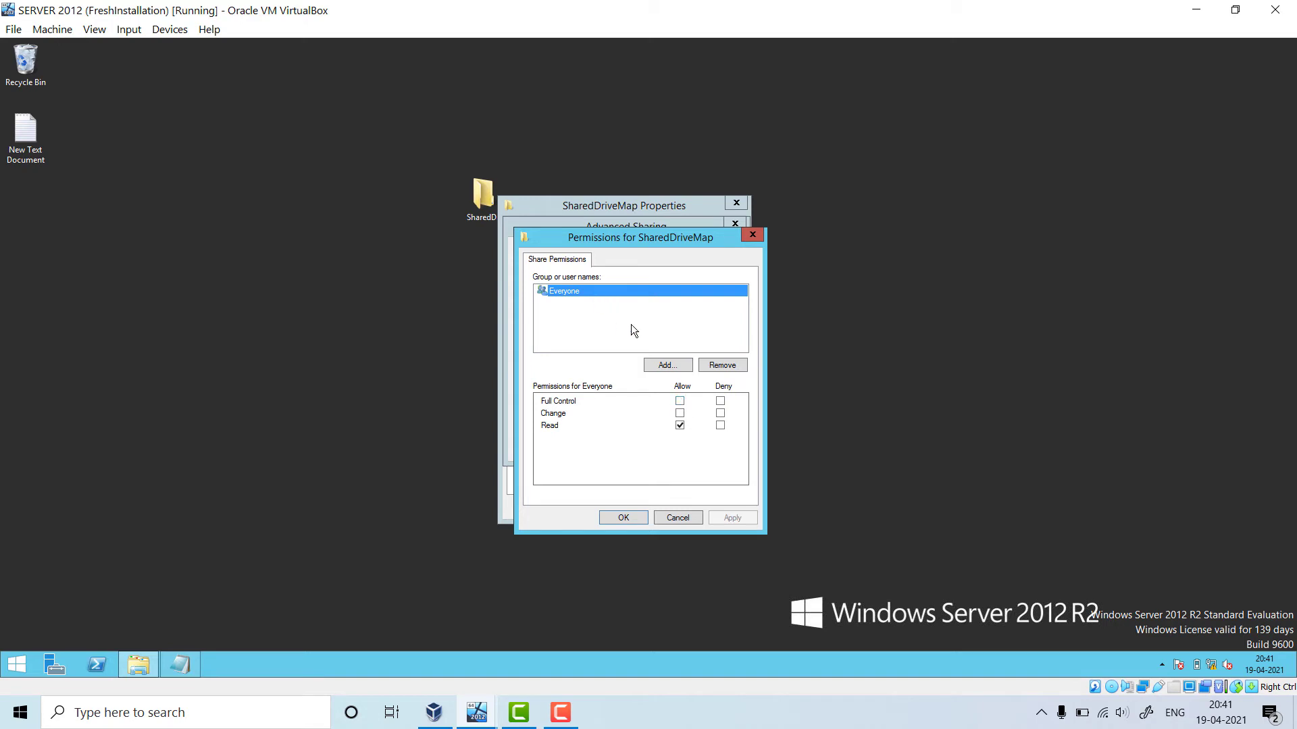
# Allow Everyone Full Control on the share and apply both Permissions and Advanced Sharing
pyautogui.click(680, 401)
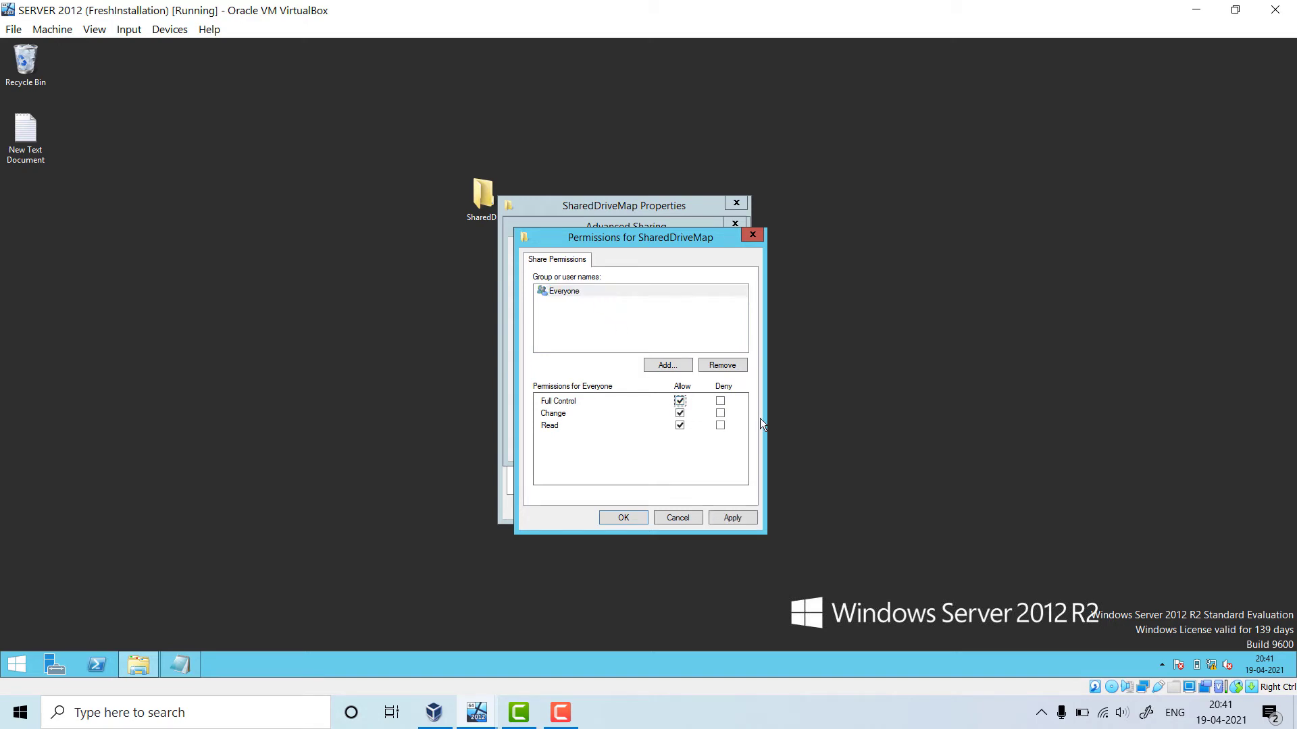
pyautogui.click(732, 518)
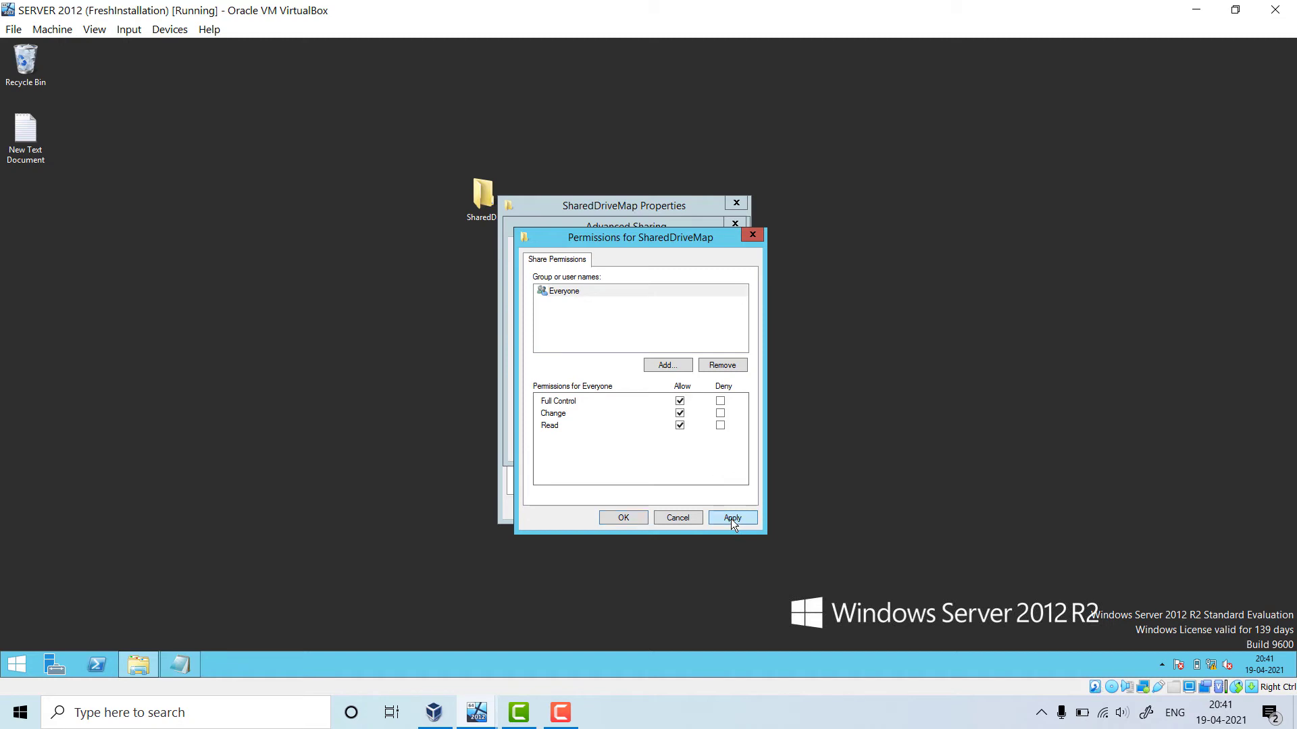
pyautogui.click(623, 518)
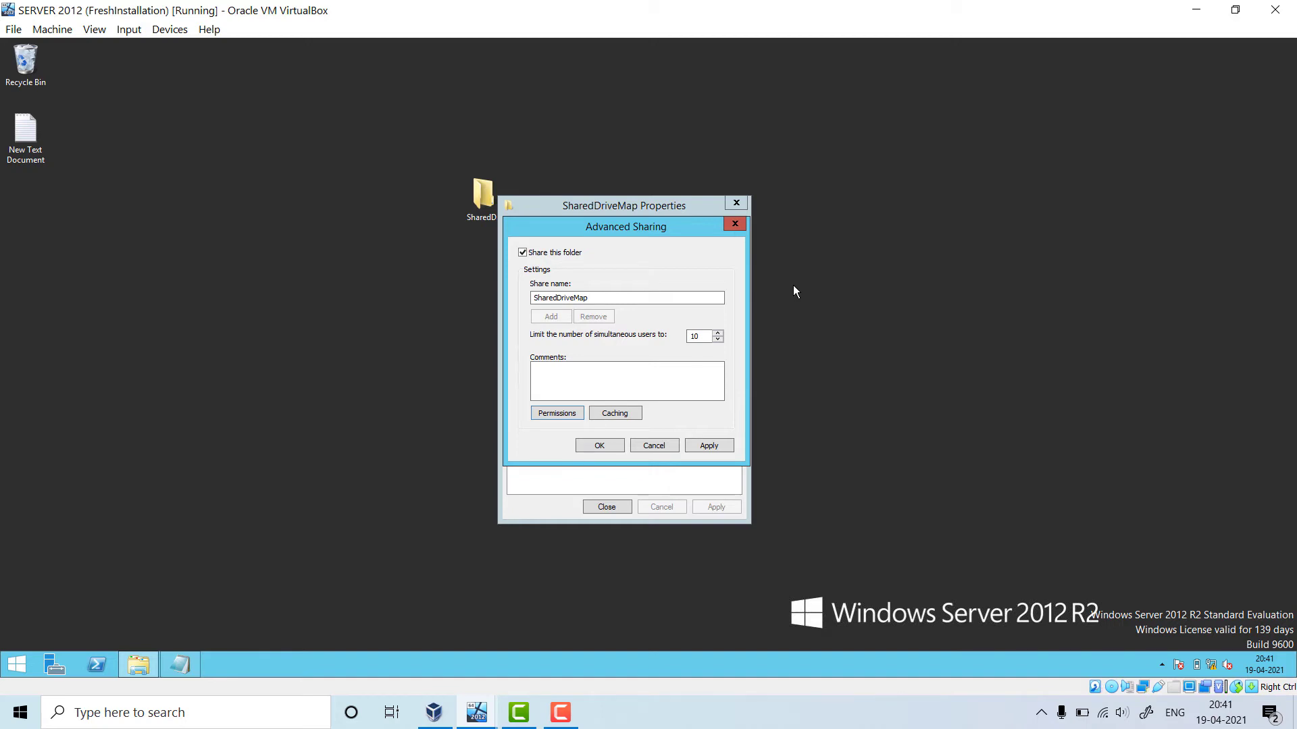
pyautogui.click(710, 446)
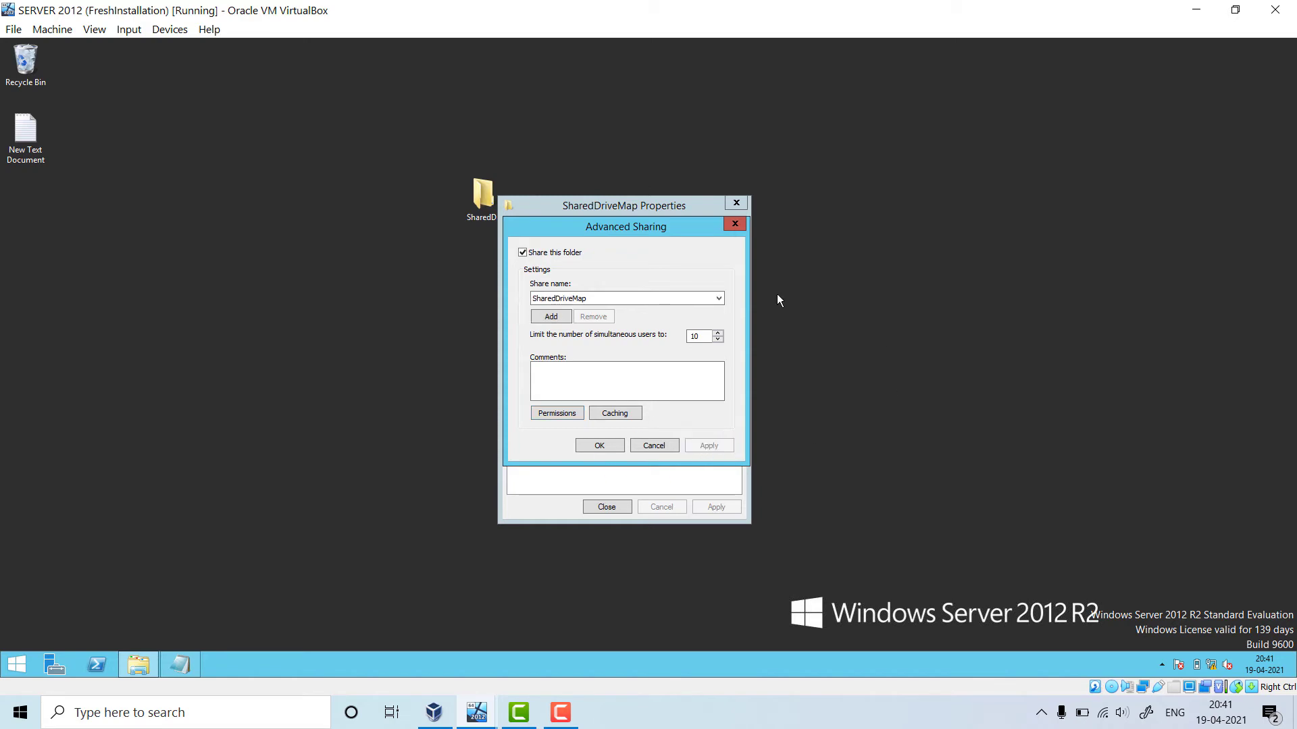
pyautogui.click(600, 446)
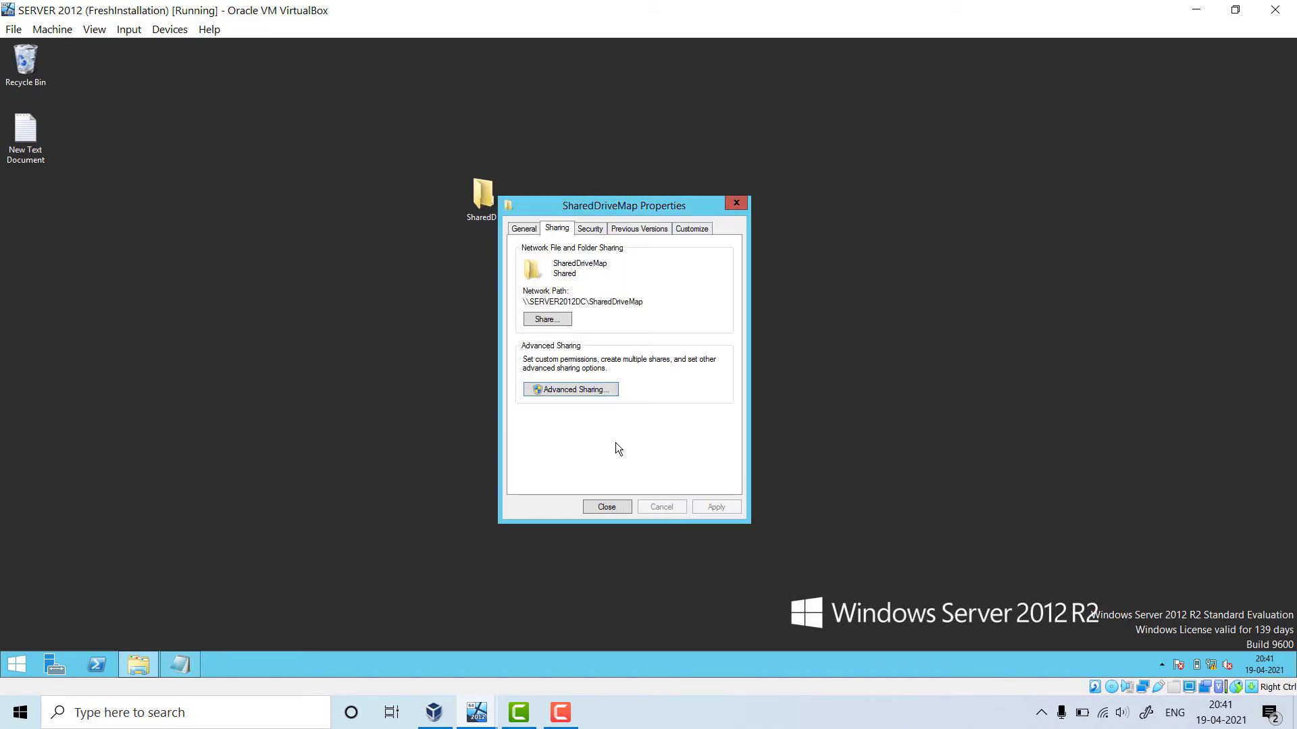
# Paste the network path \\SERVER2012DC\SharedDriveMap on a new line in the notes
pyautogui.click(604, 302)
pyautogui.moveTo(522, 301); pyautogui.dragTo(666, 295)
pyautogui.hotkey('ctrl', 'c')
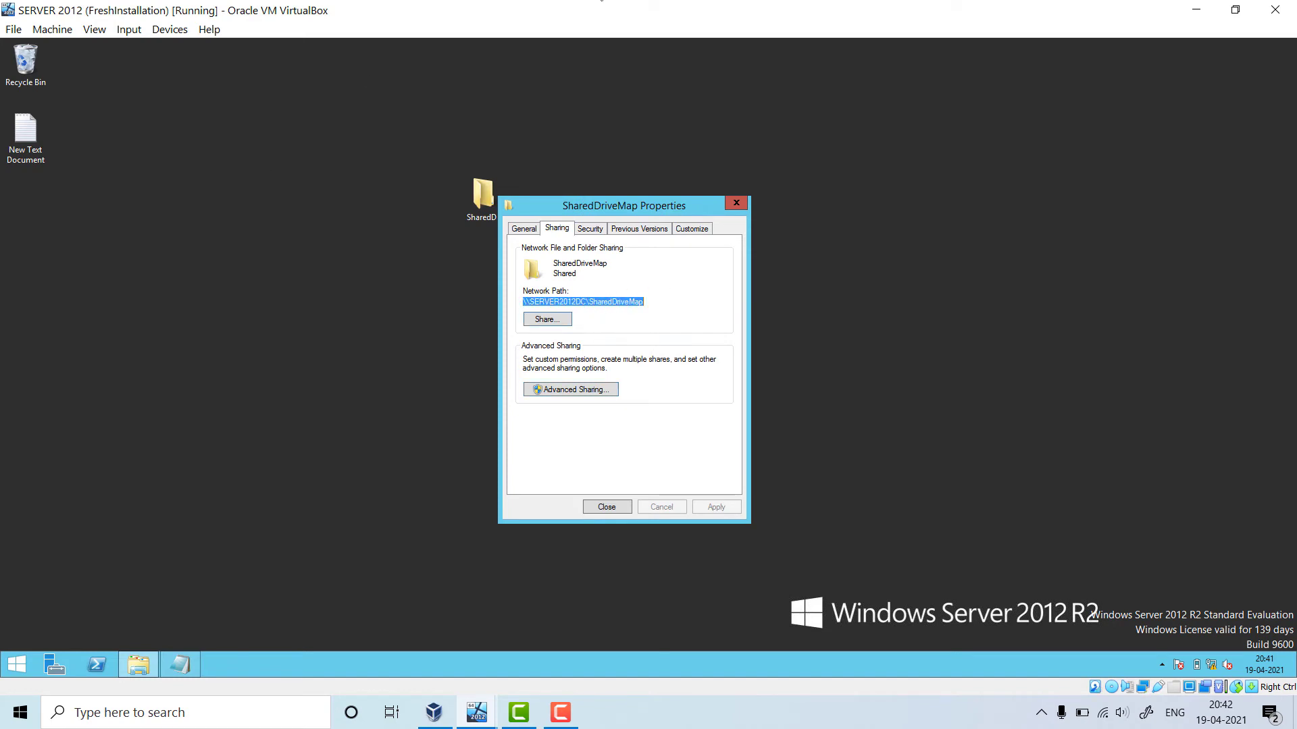
pyautogui.doubleClick(26, 131)
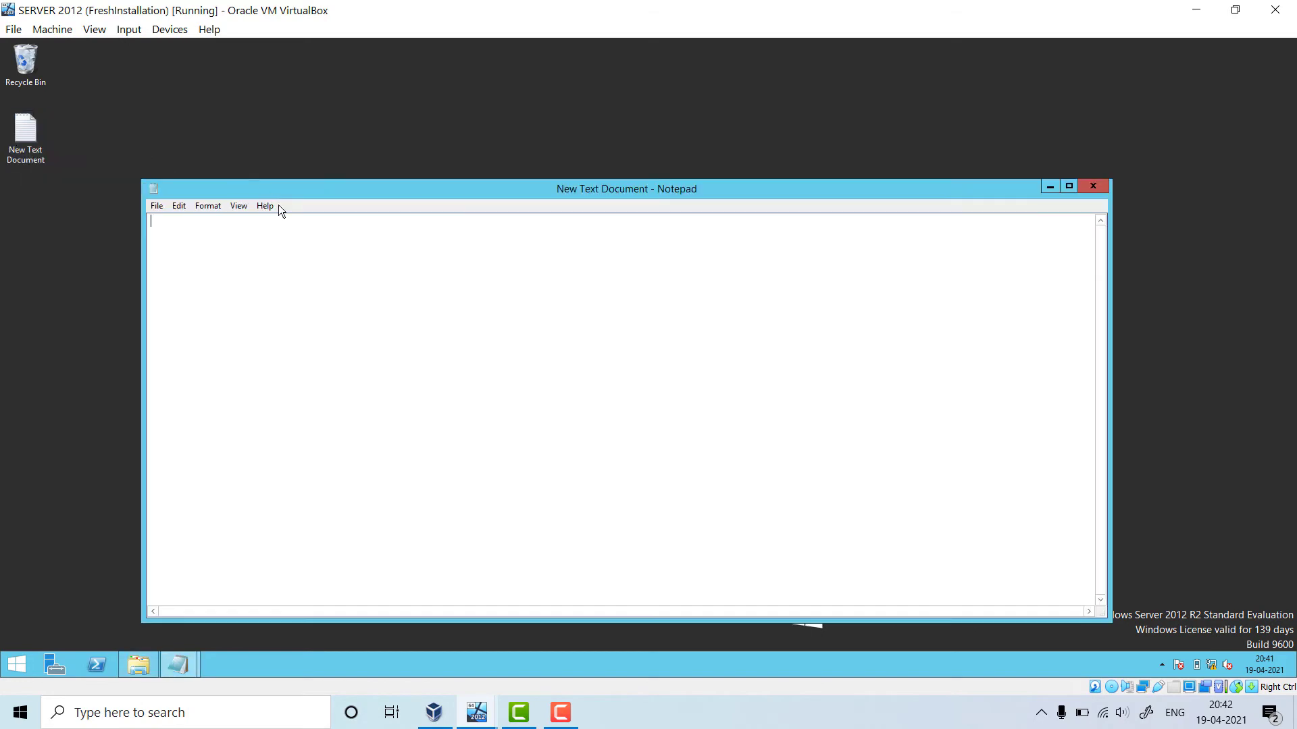
pyautogui.click(1100, 186)
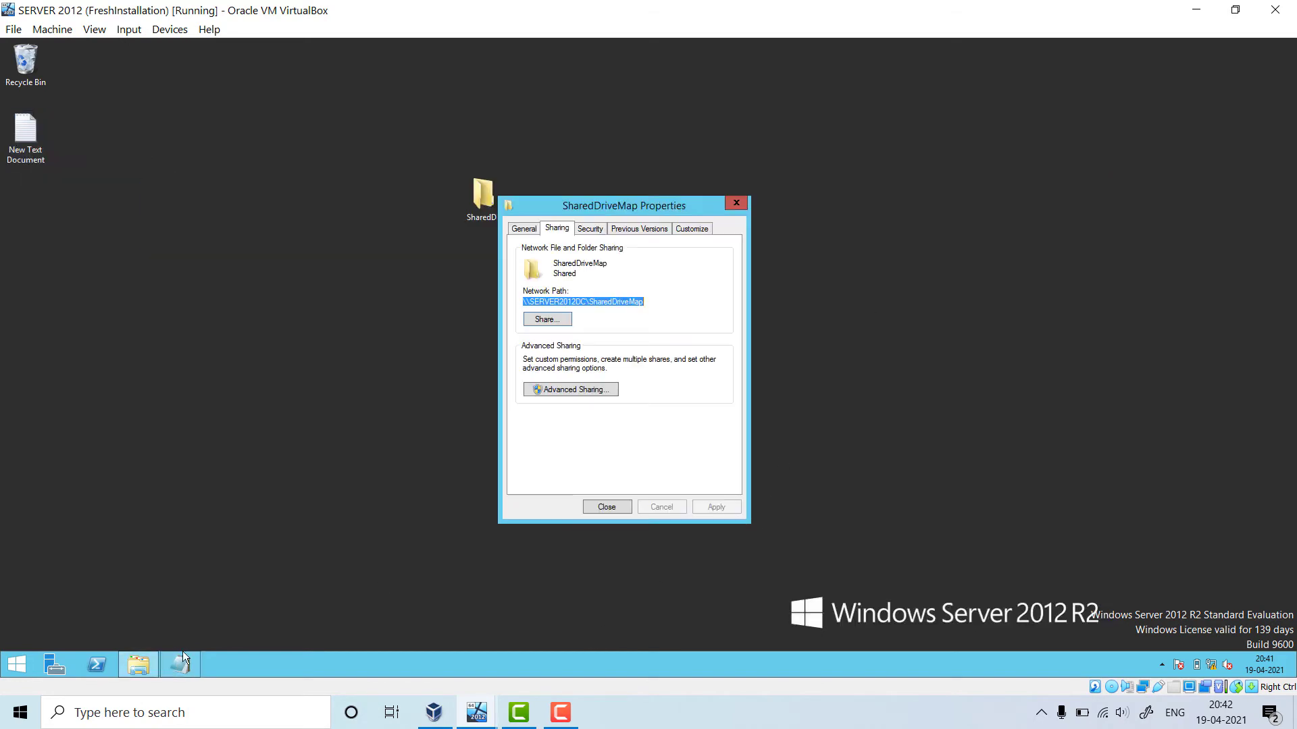
pyautogui.click(182, 652)
pyautogui.press('Return')
pyautogui.hotkey('ctrl', 'v')
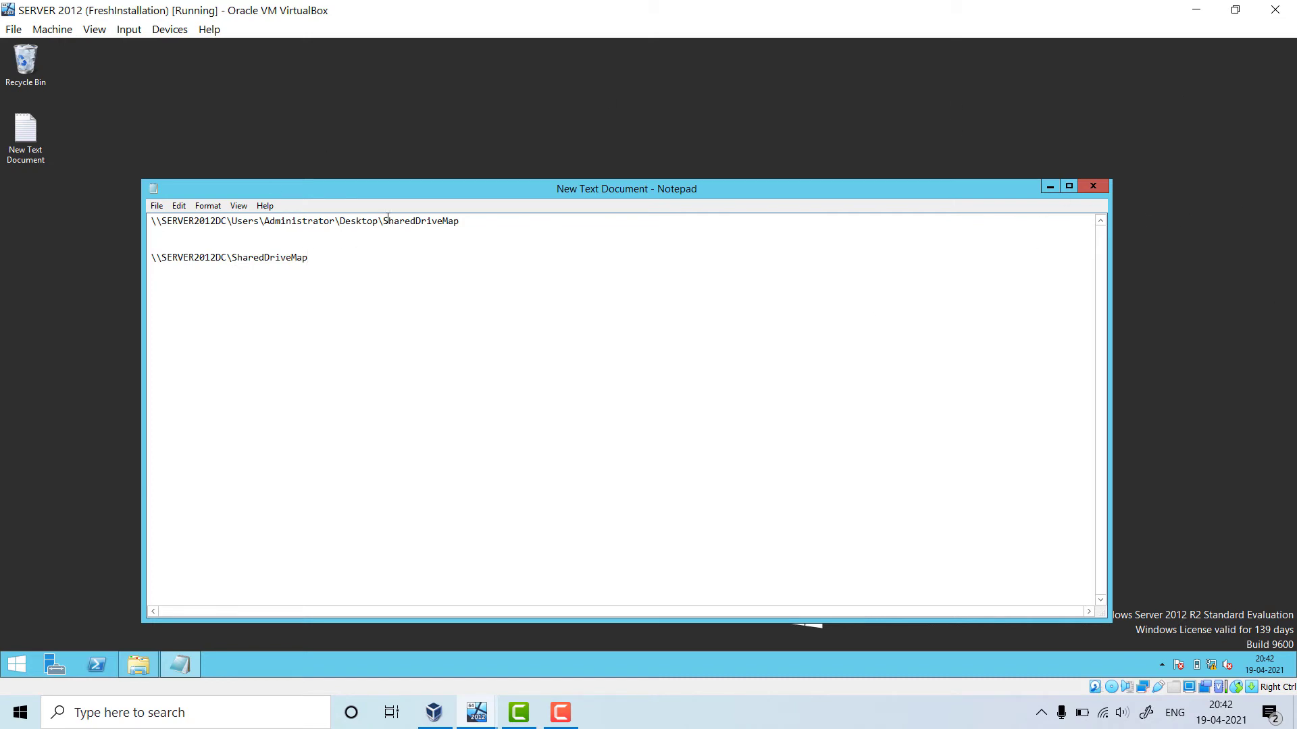
# Check the pasted paths, minimize Notepad, and close the SharedDriveMap Properties dialog
pyautogui.moveTo(384, 221); pyautogui.dragTo(460, 221)
pyautogui.moveTo(317, 257); pyautogui.dragTo(151, 258)
pyautogui.click(1050, 187)
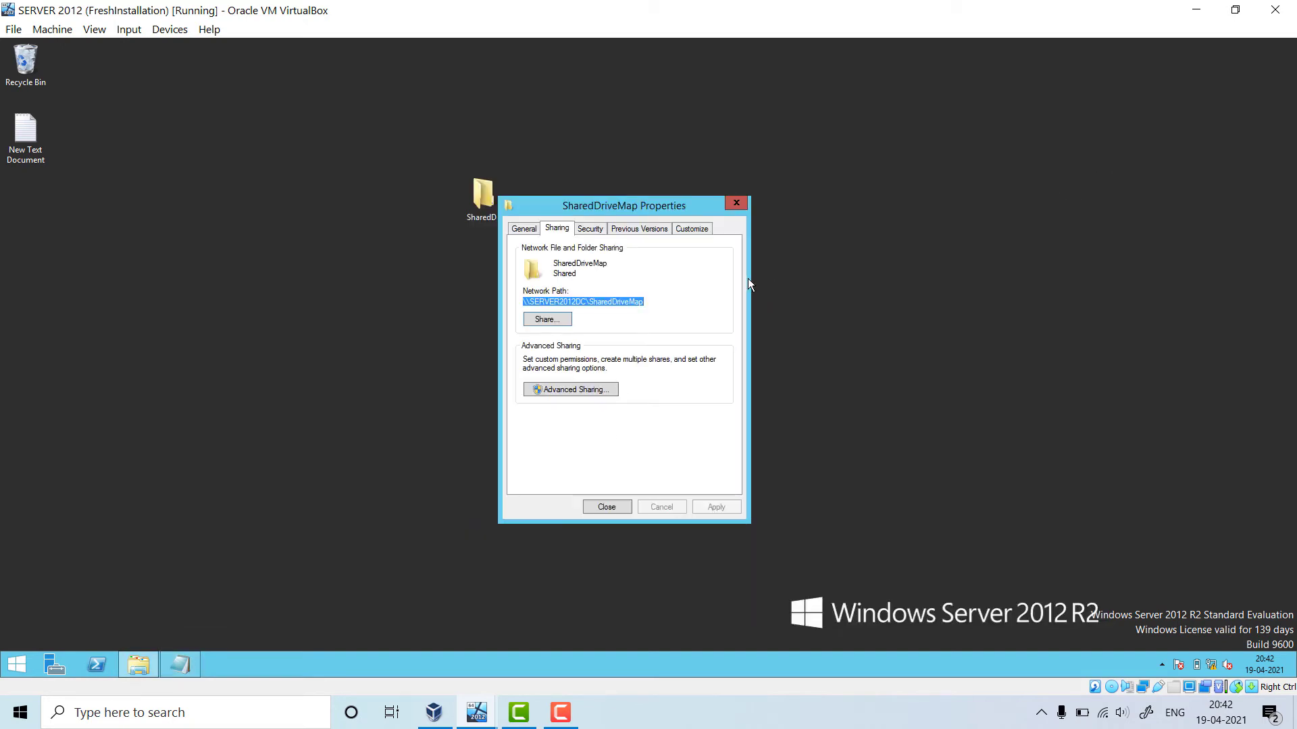
pyautogui.click(607, 507)
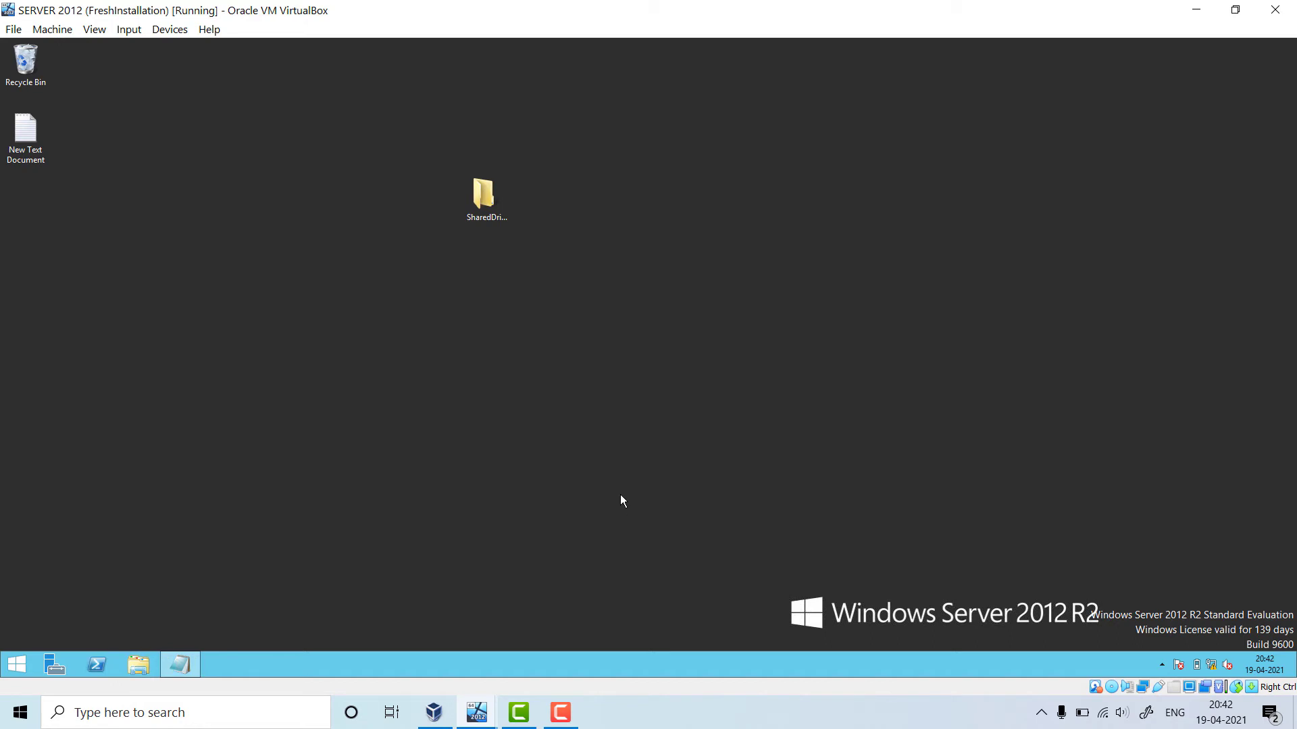
# Switch from the server session to the Windows 10 virtual machine
pyautogui.click(508, 205)
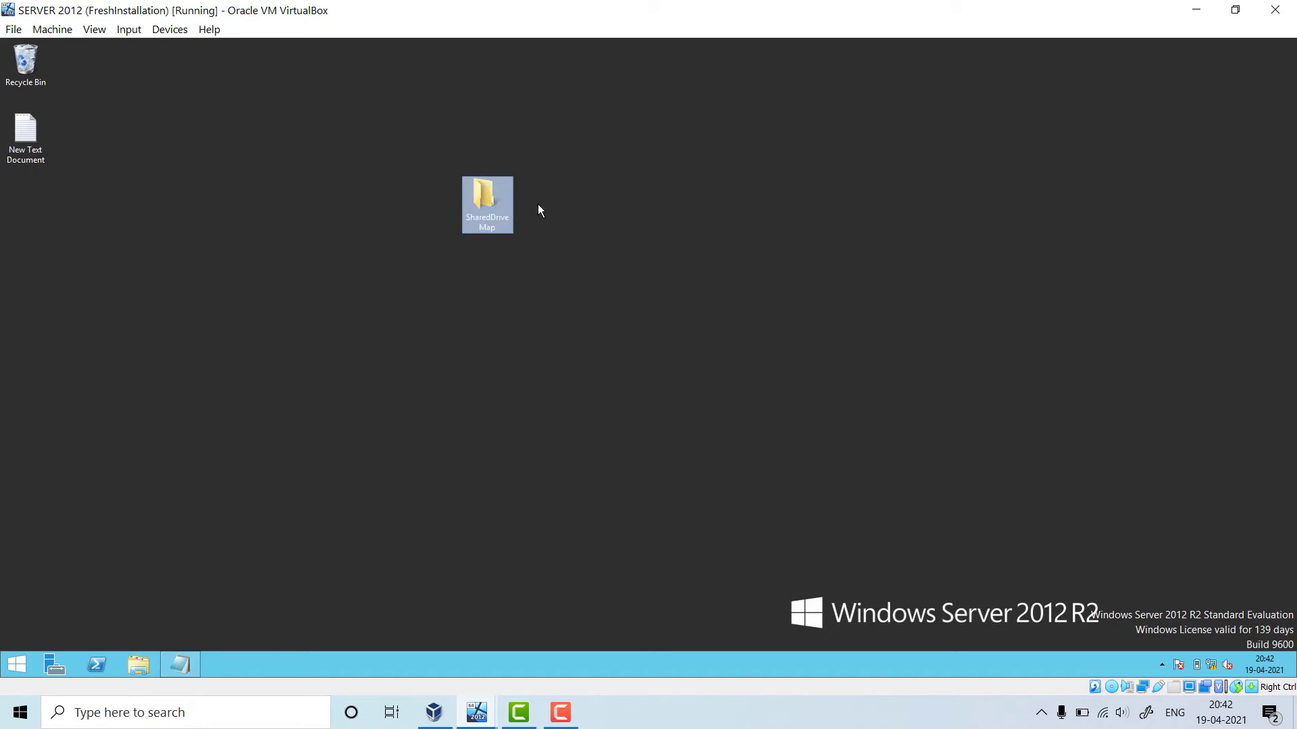
pyautogui.click(476, 713)
pyautogui.click(532, 588)
# Sign in to Windows 10 with the account password and dismiss both VirtualBox notices
pyautogui.click(631, 351)
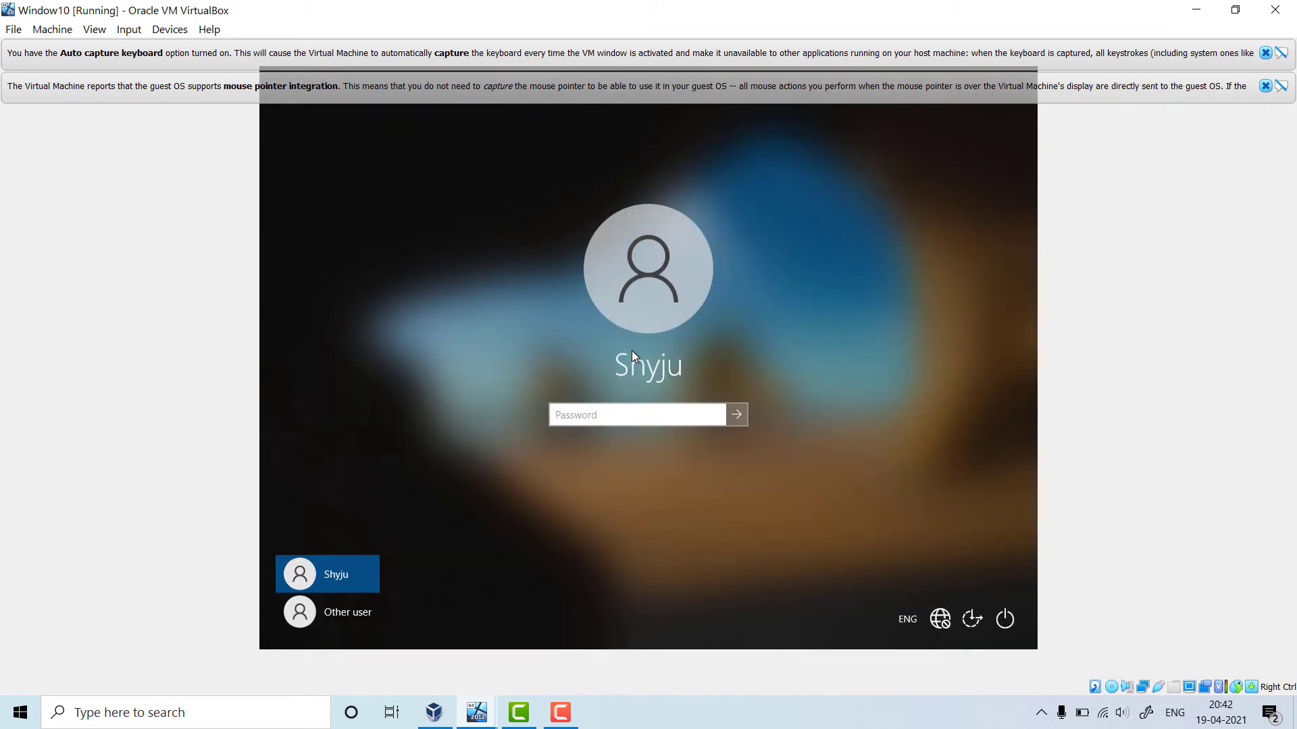
pyautogui.write('************')
pyautogui.press('Return')
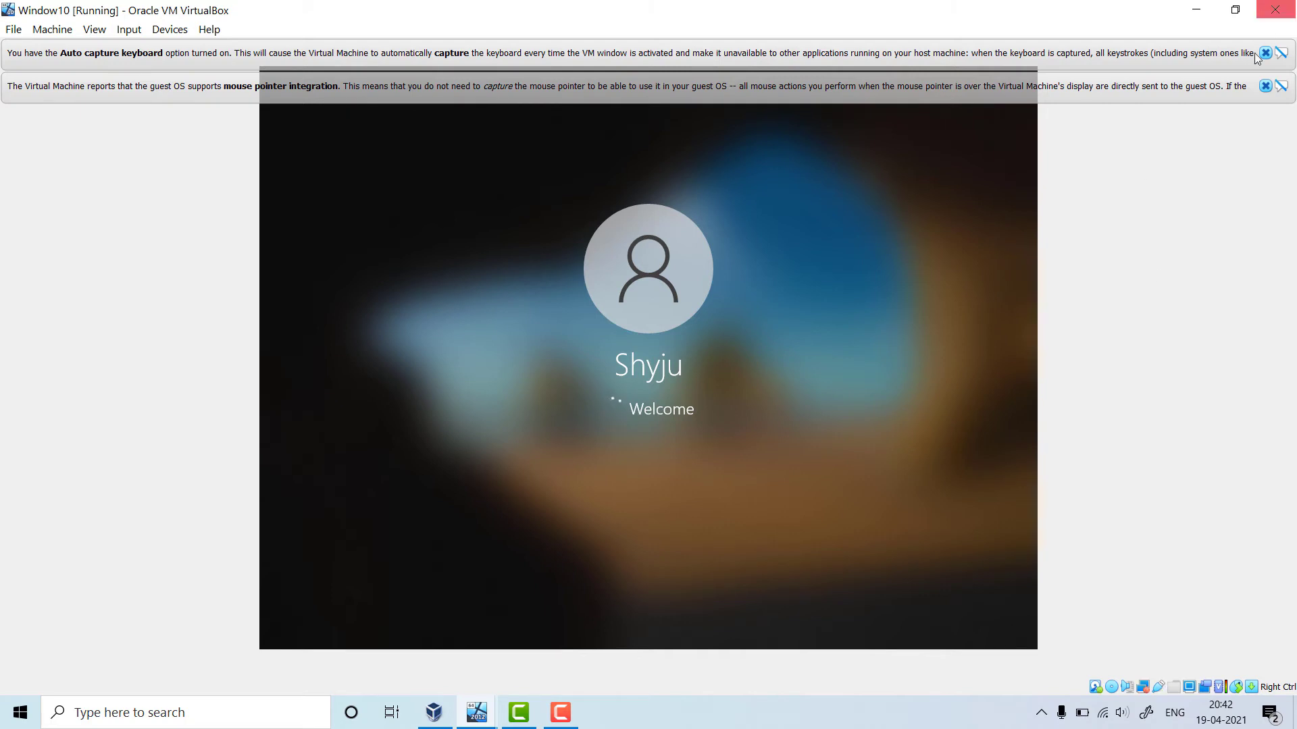
pyautogui.click(1266, 86)
pyautogui.click(1265, 53)
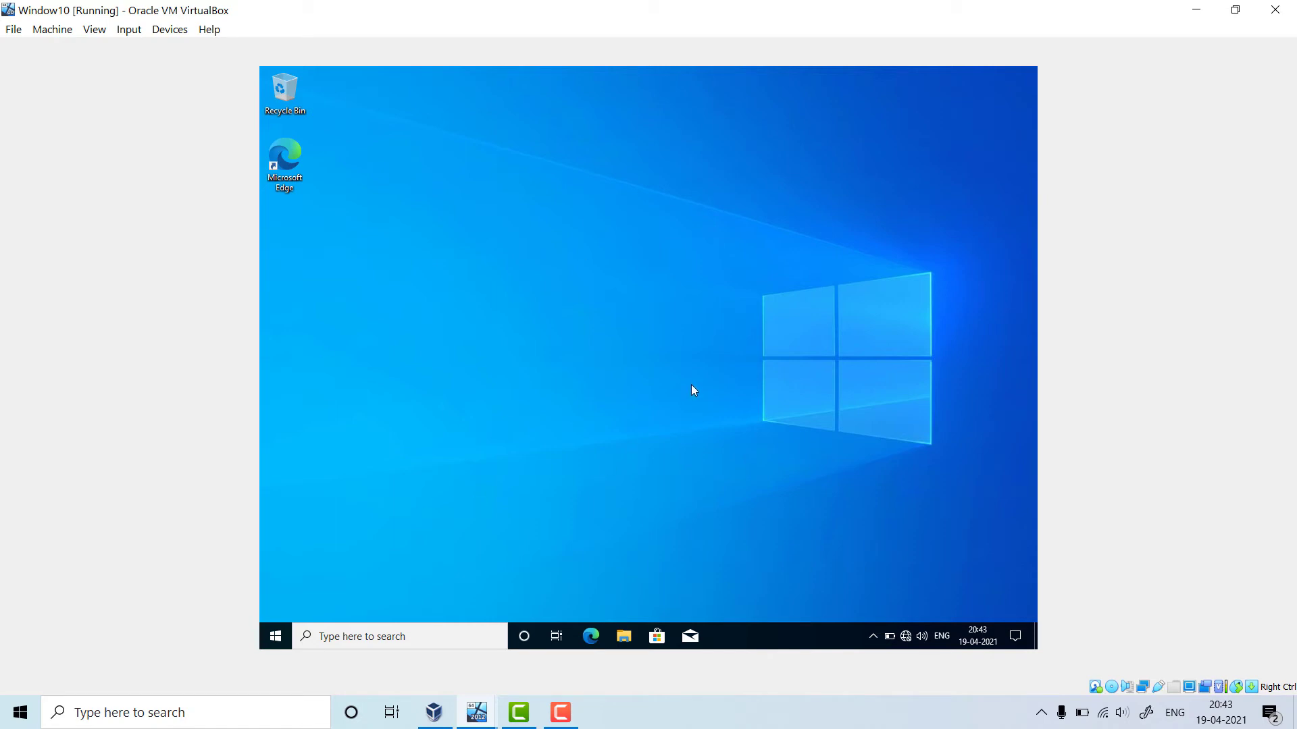
# Open the Run dialog with Win+R after briefly trying the search panel and Start menu
pyautogui.click(384, 638)
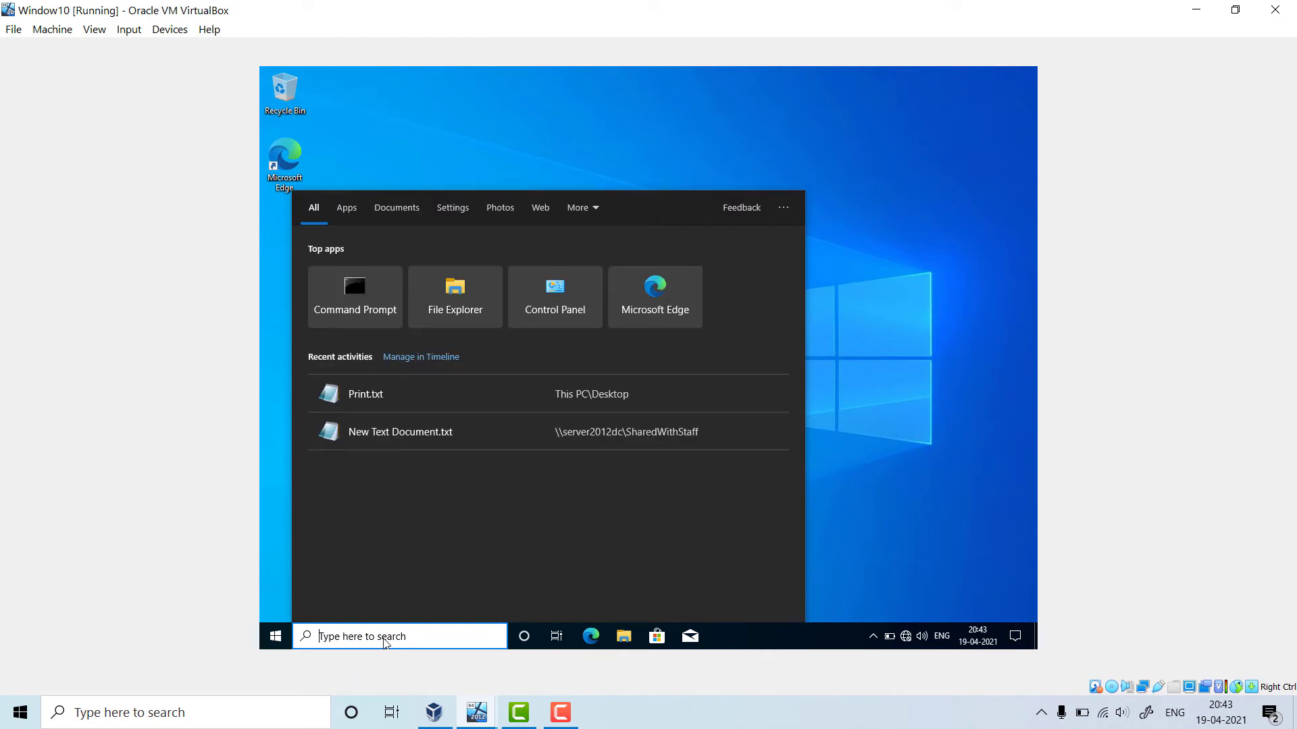
pyautogui.click(963, 473)
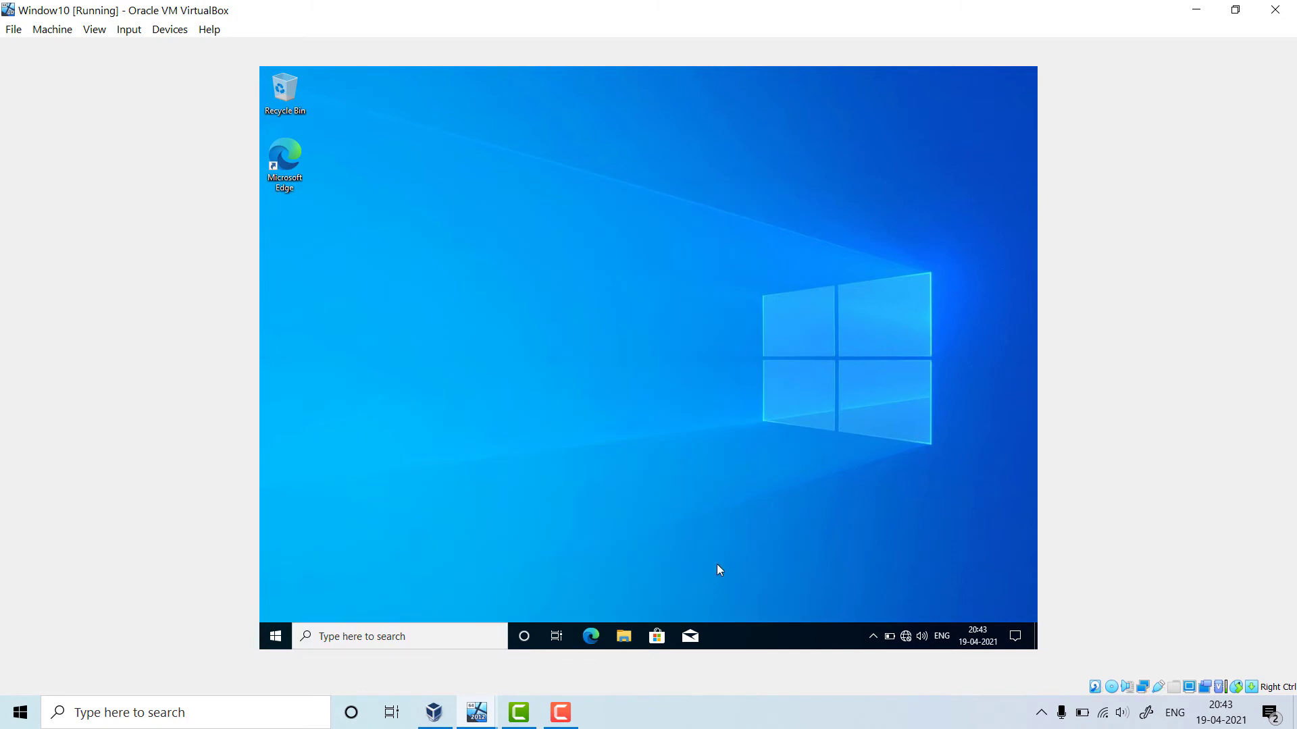
pyautogui.press('super+r')
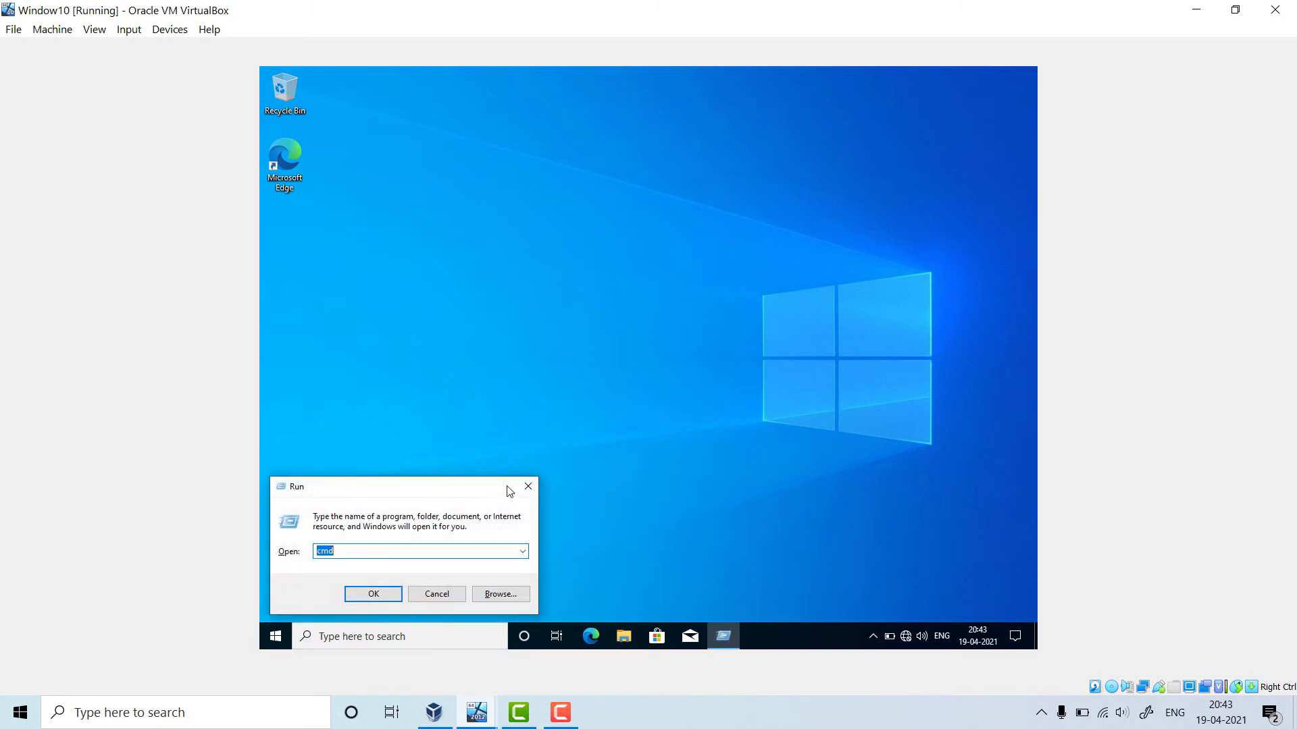
pyautogui.click(412, 594)
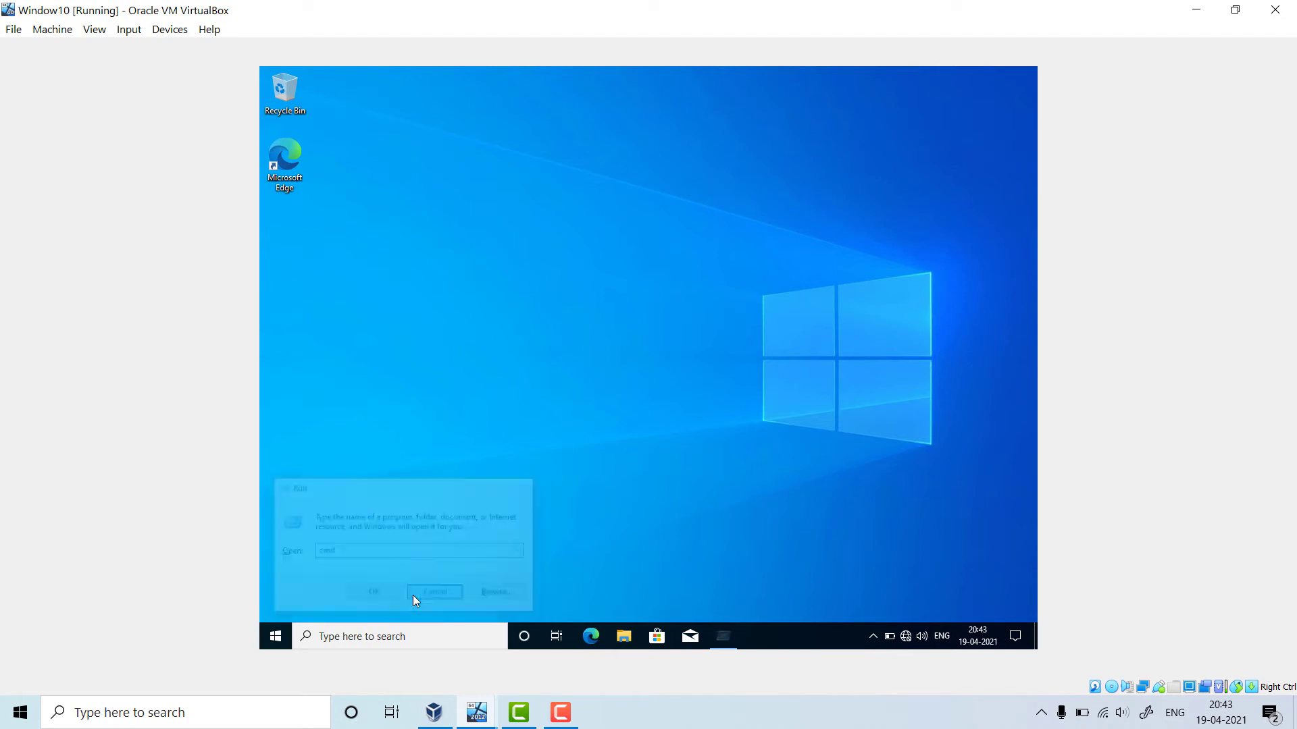
pyautogui.click(276, 637)
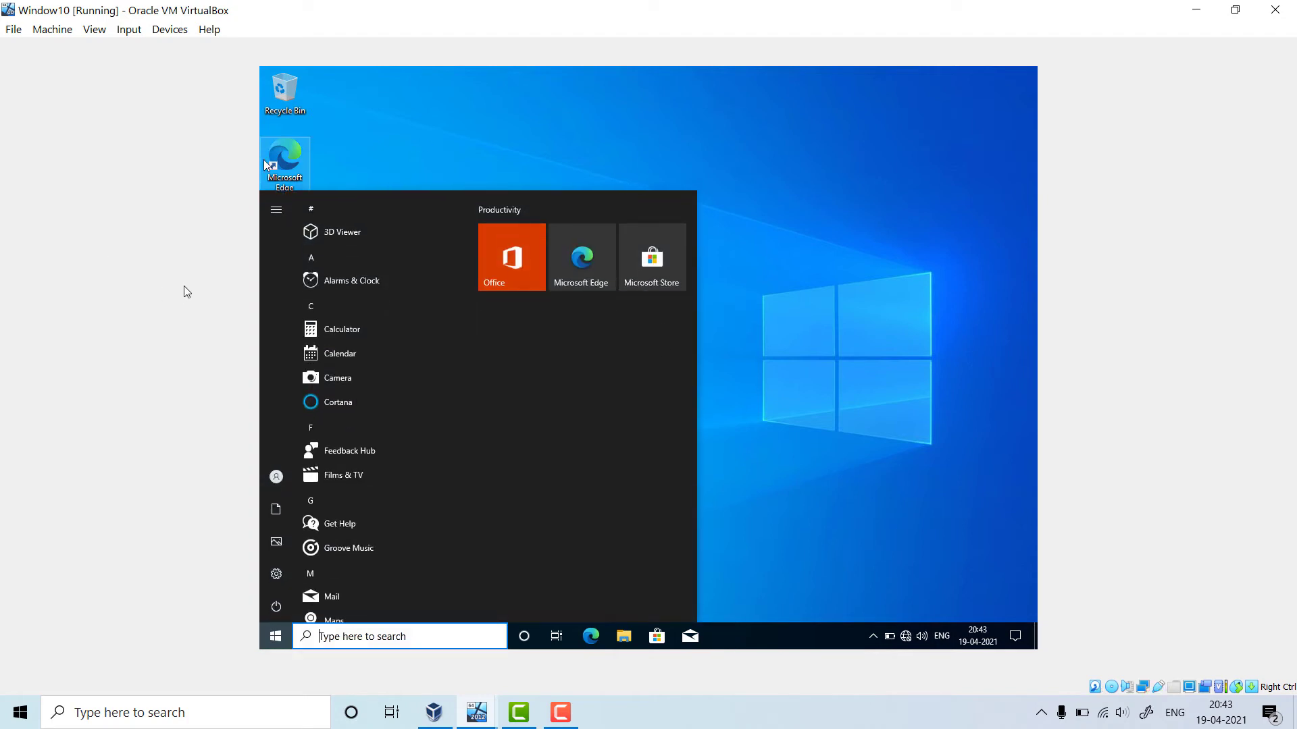
pyautogui.moveTo(269, 493)
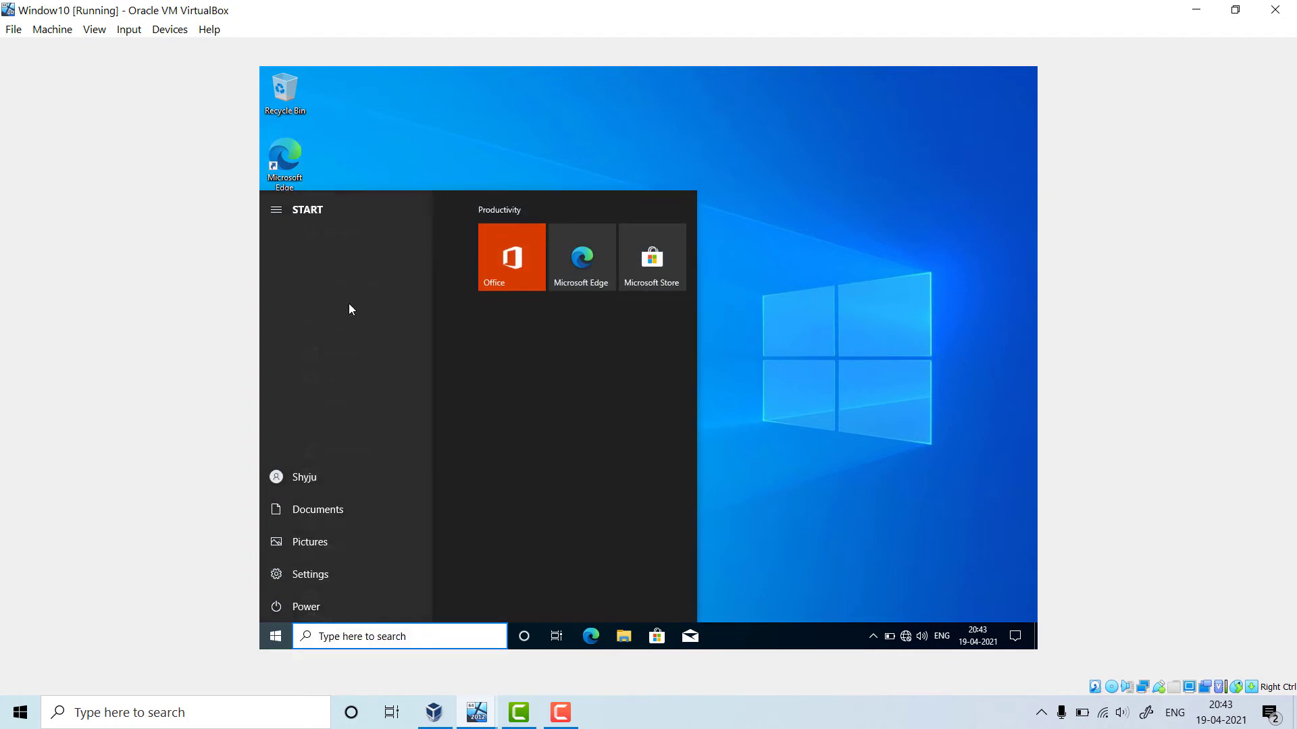
pyautogui.click(429, 637)
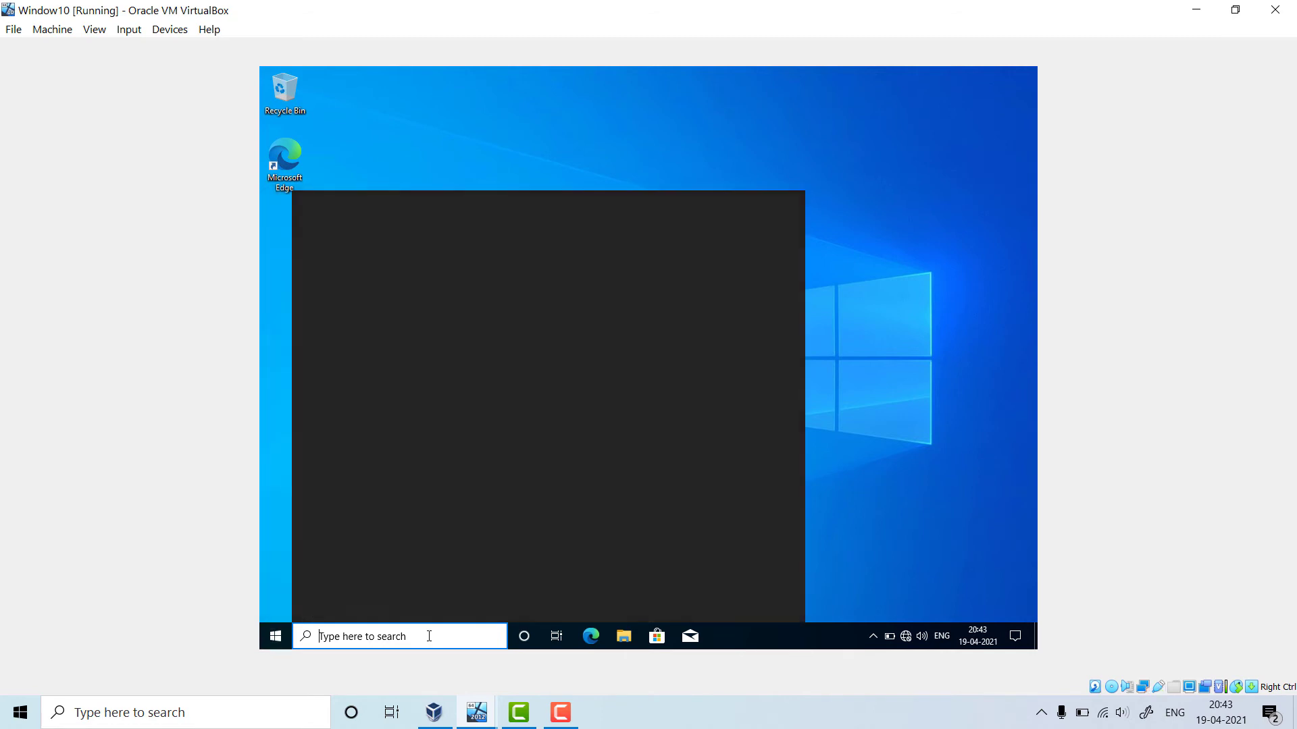
pyautogui.click(877, 441)
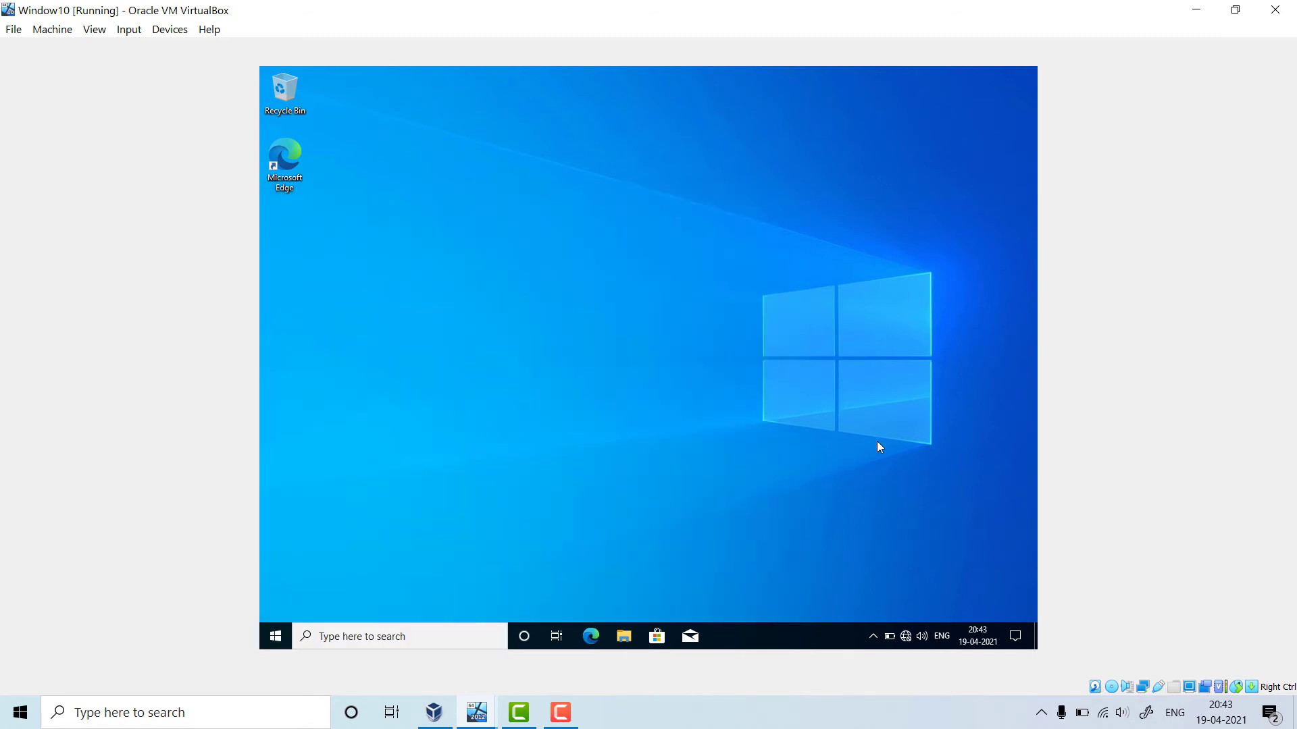
pyautogui.press('super+r')
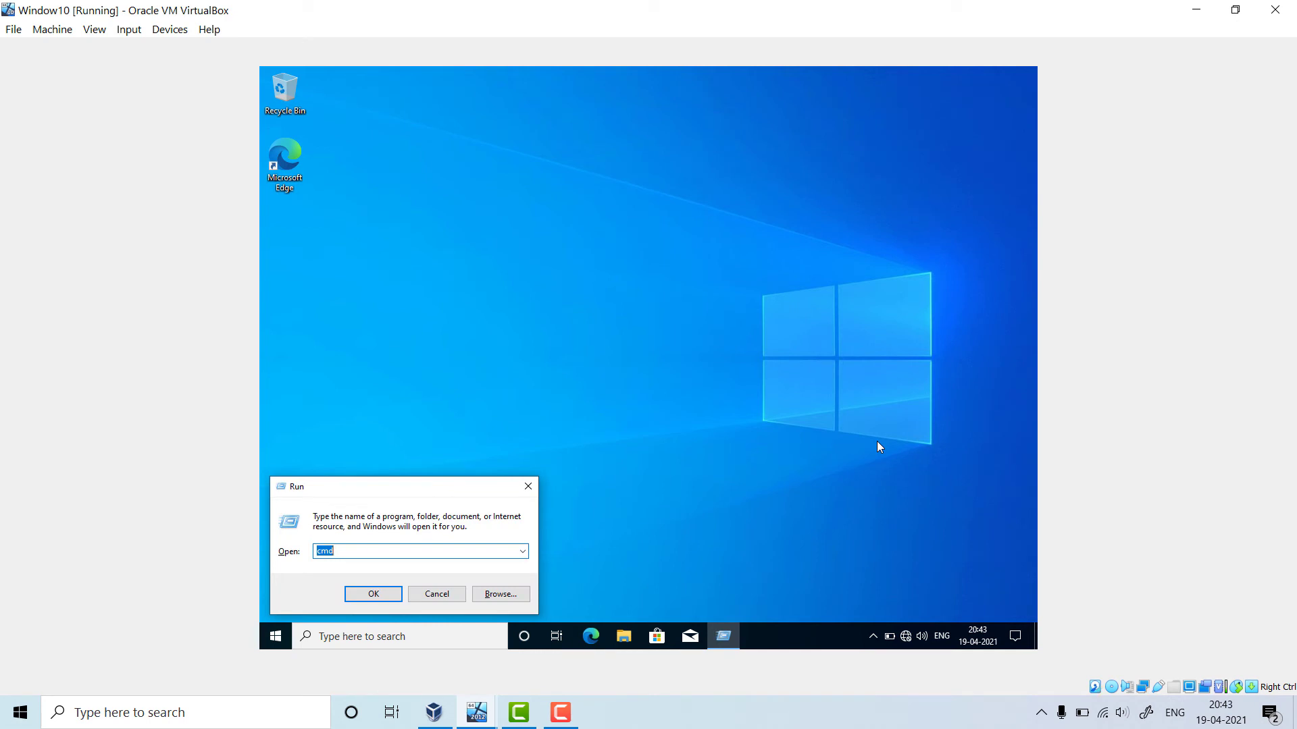
# Open \\server2012dc from the Run dialog to list its network shares in File Explorer
pyautogui.write('\\\\')
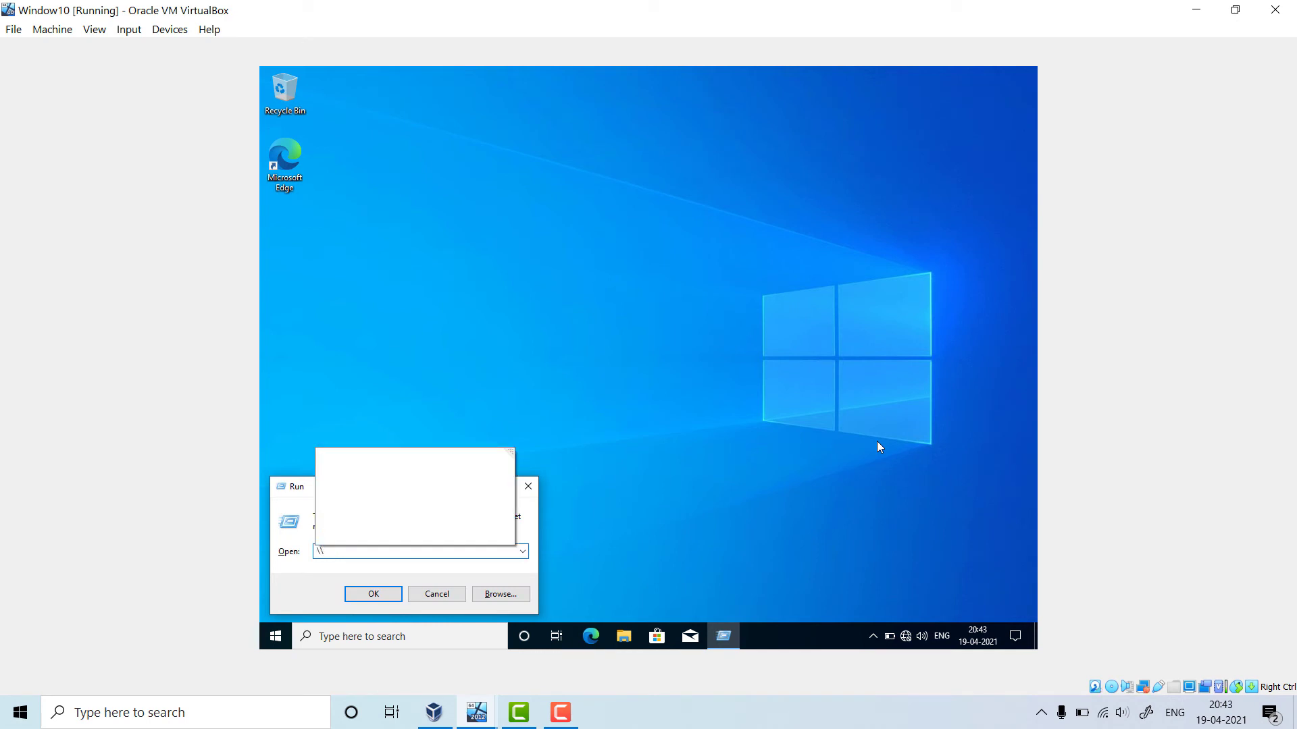
pyautogui.write('SER')
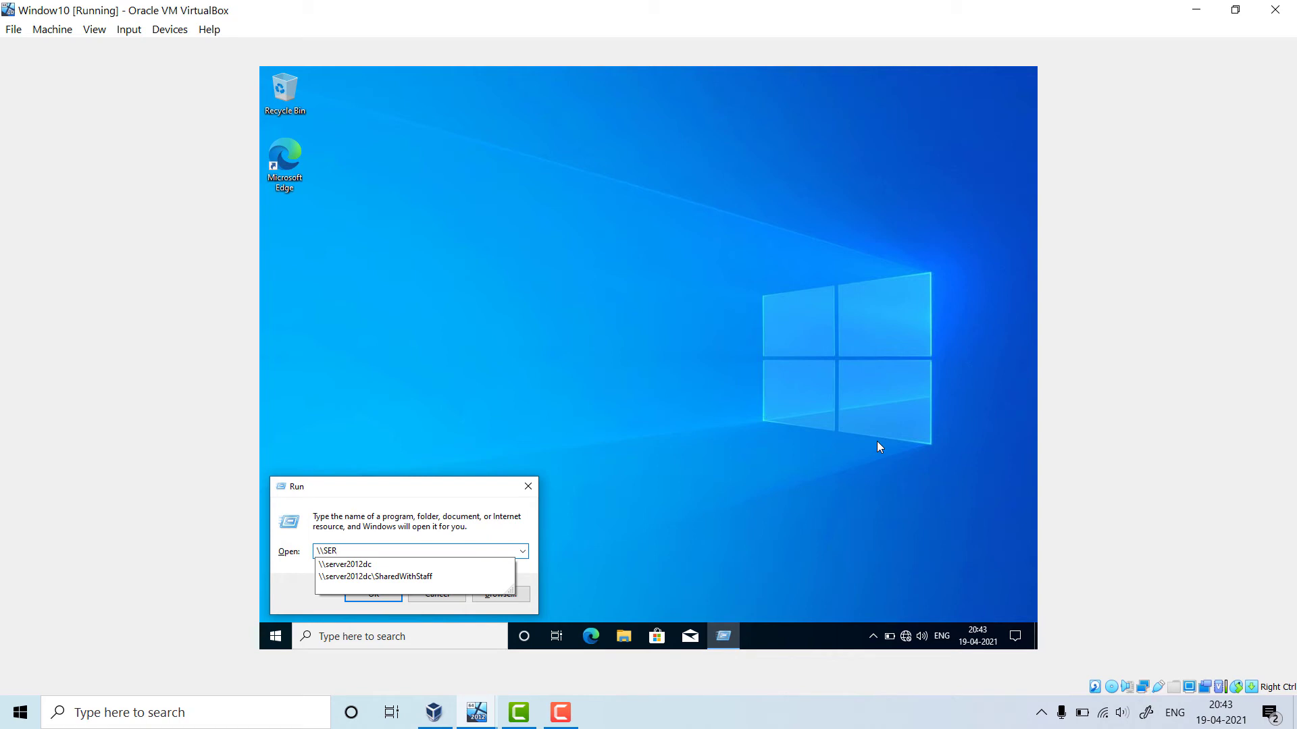
pyautogui.write('ver')
pyautogui.press('Down')
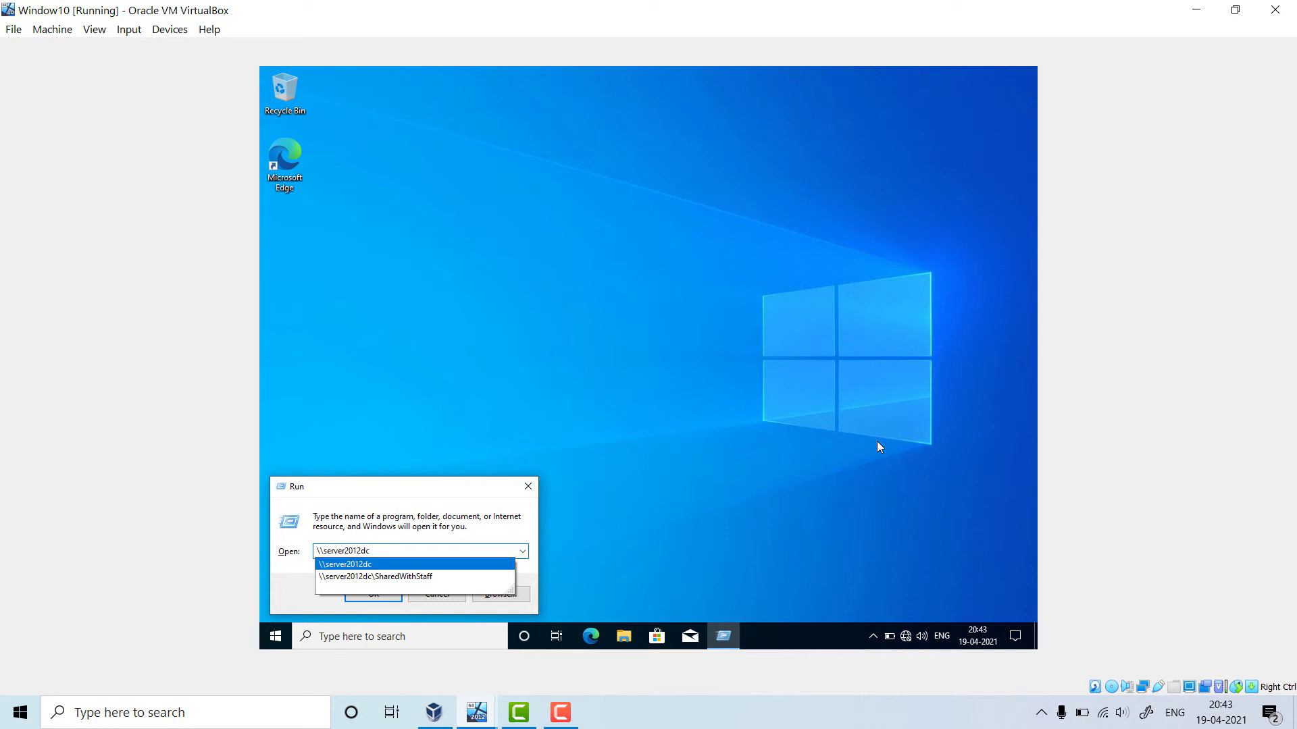
pyautogui.click(377, 566)
pyautogui.click(375, 594)
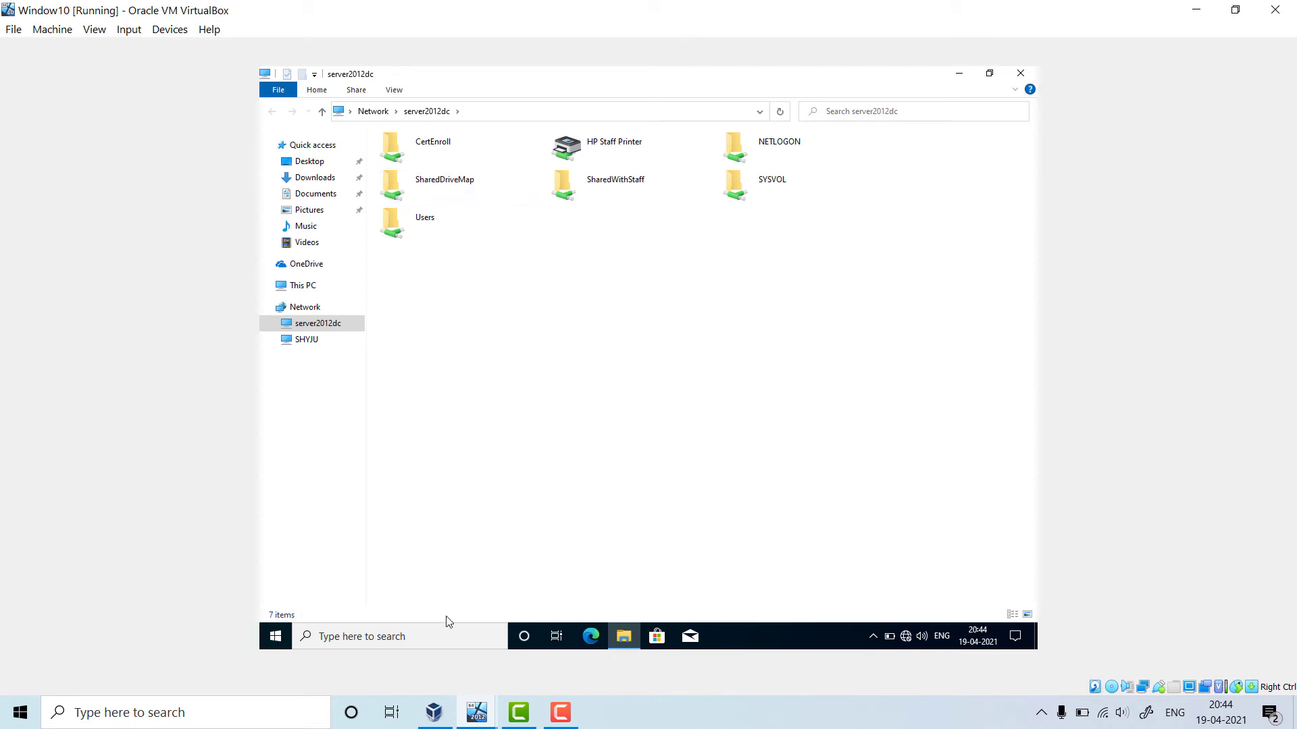
# Open the Demo note inside the SharedDriveMap share on the Windows 10 client
pyautogui.click(472, 710)
pyautogui.click(420, 589)
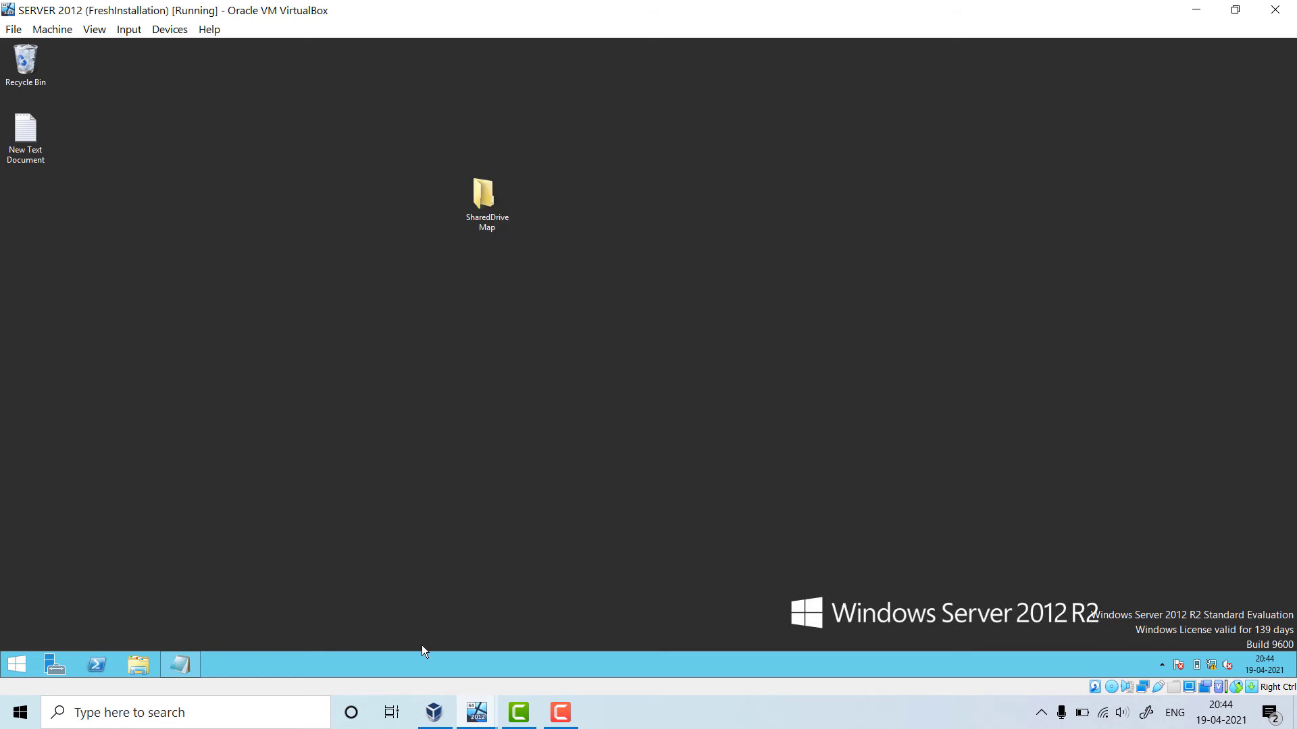
pyautogui.moveTo(477, 719)
pyautogui.click(539, 589)
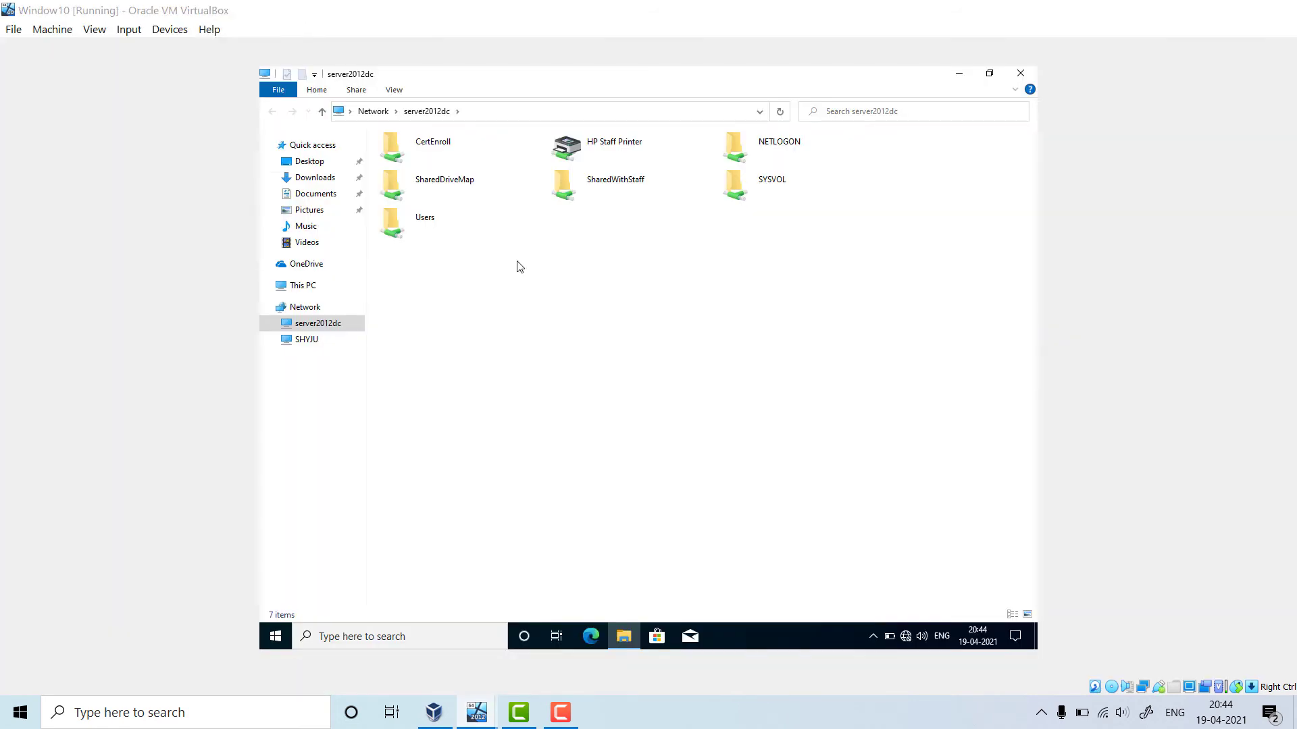
pyautogui.click(442, 185)
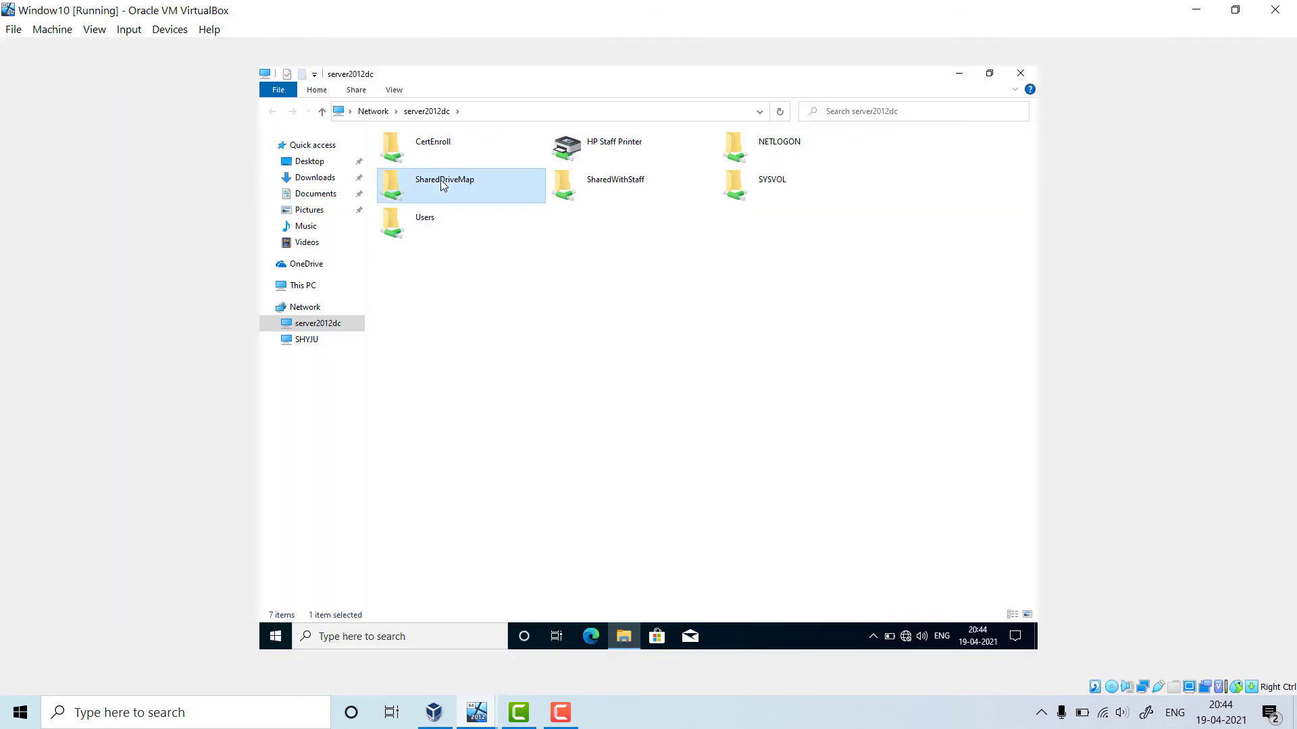
pyautogui.doubleClick(443, 185)
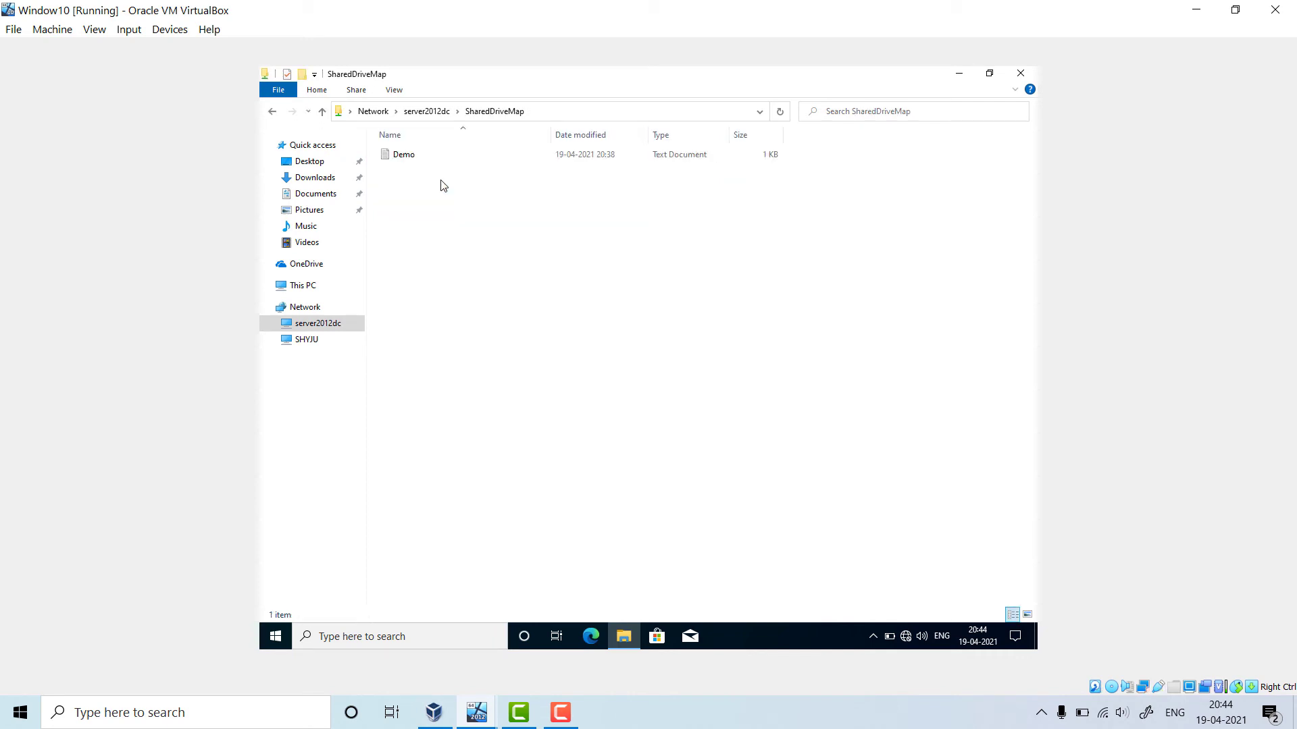
pyautogui.doubleClick(405, 156)
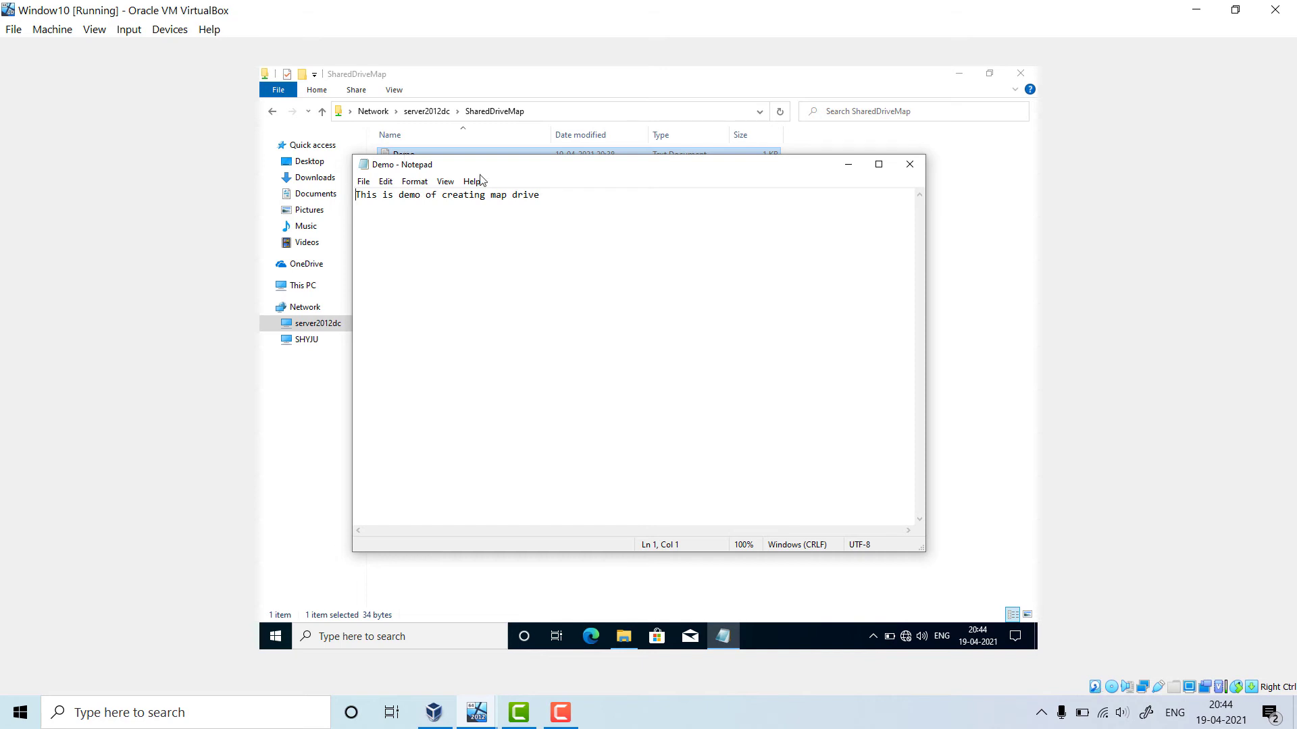
# Add a line naming the client user to Demo, save and close it, then switch to the server
pyautogui.press('Return')
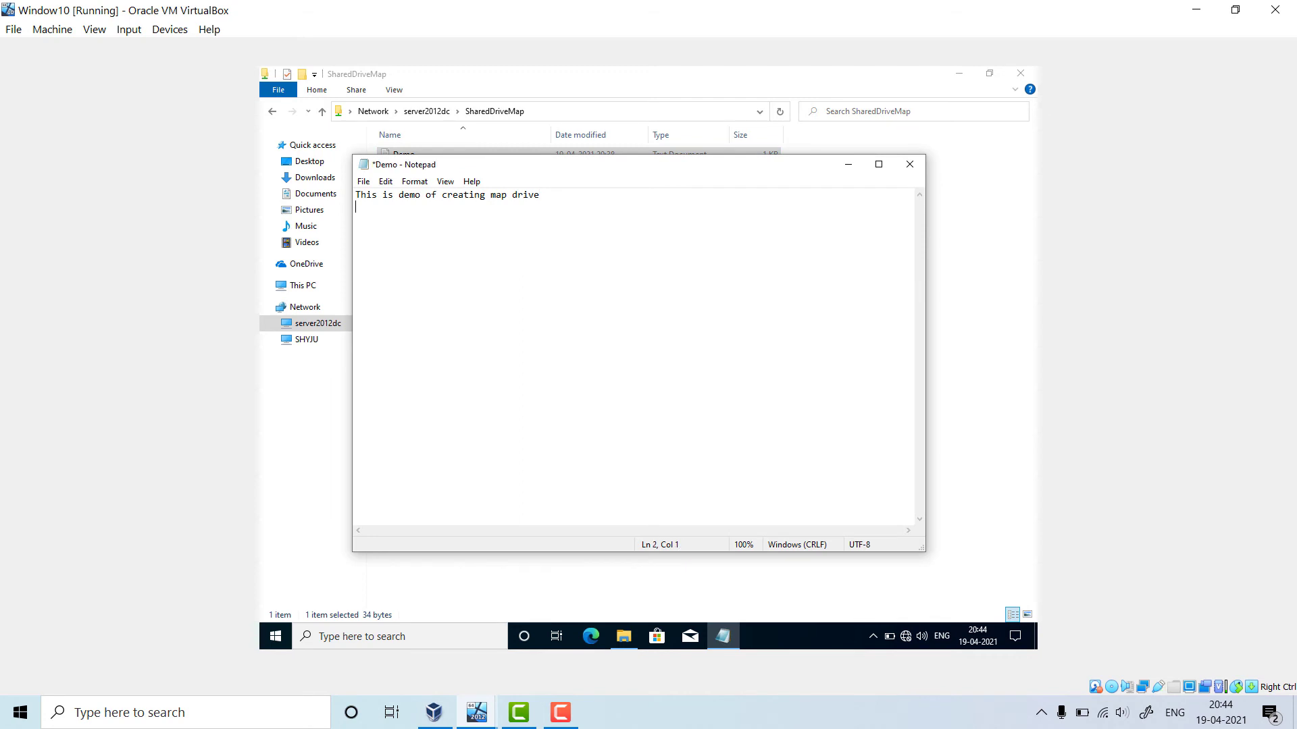
pyautogui.write('I am client with SHYJU user')
pyautogui.hotkey('ctrl', 's')
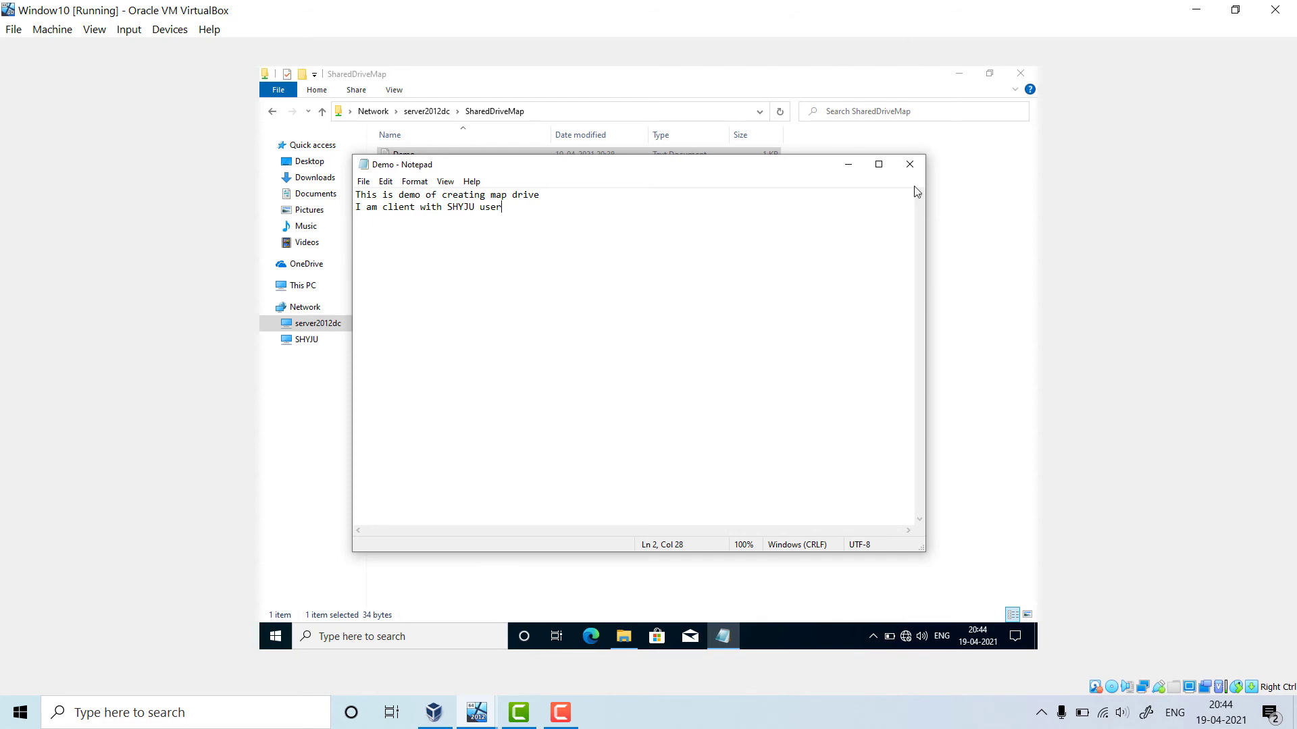
pyautogui.click(909, 164)
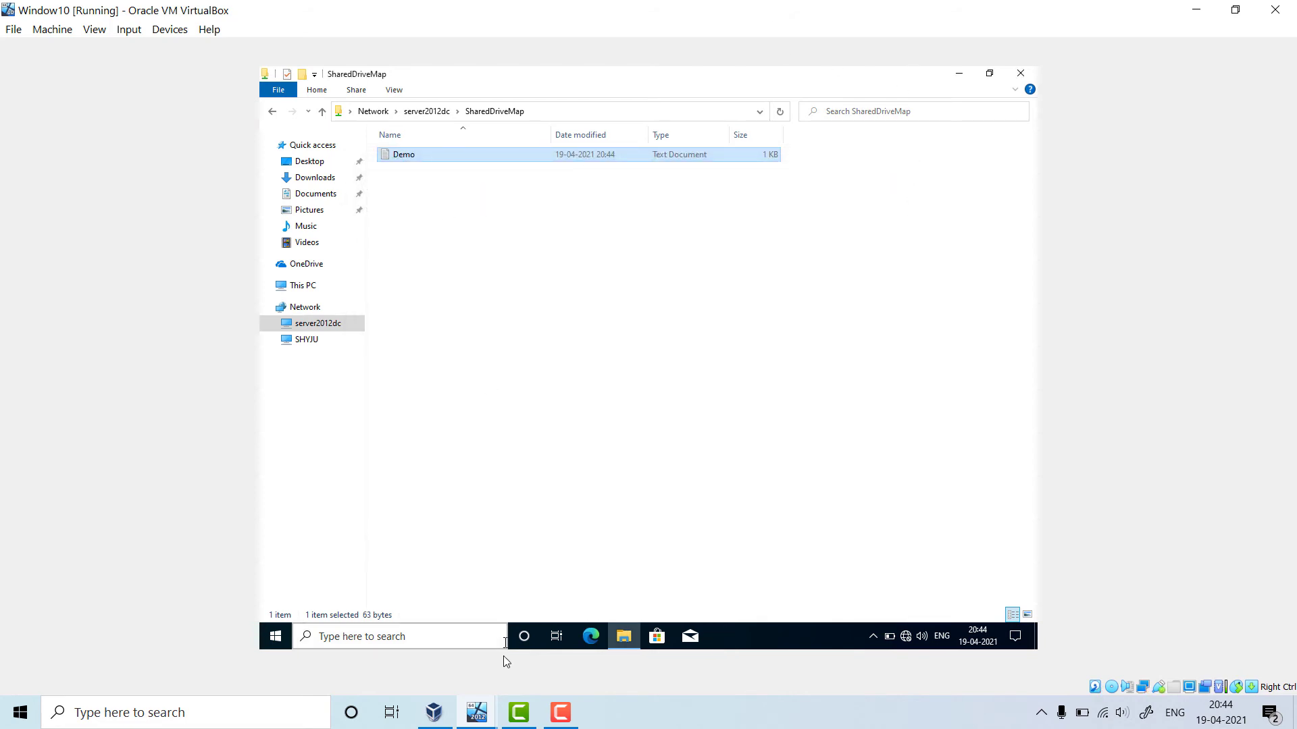
pyautogui.moveTo(476, 713)
pyautogui.click(415, 596)
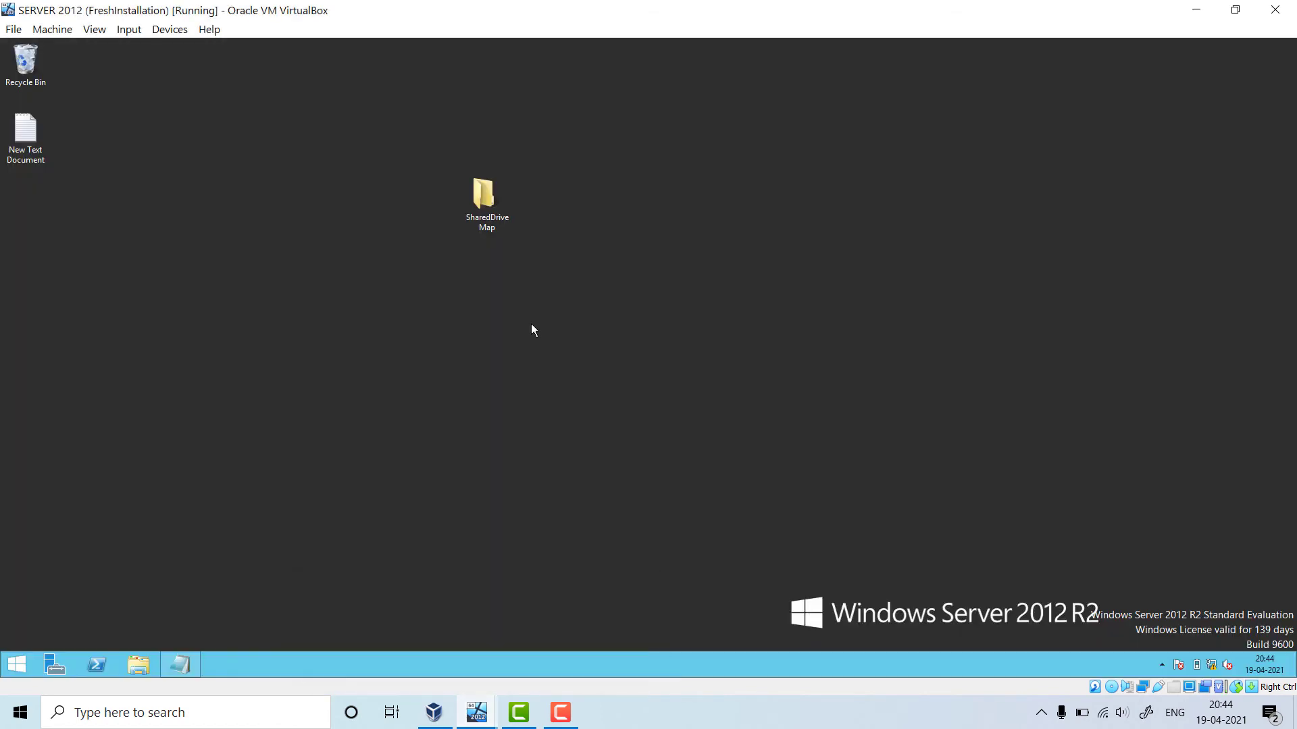
# On the server, check Demo in SharedDriveMap shows the client's line, close it, and return to Windows 10
pyautogui.rightClick(531, 324)
pyautogui.press('Escape')
pyautogui.doubleClick(481, 196)
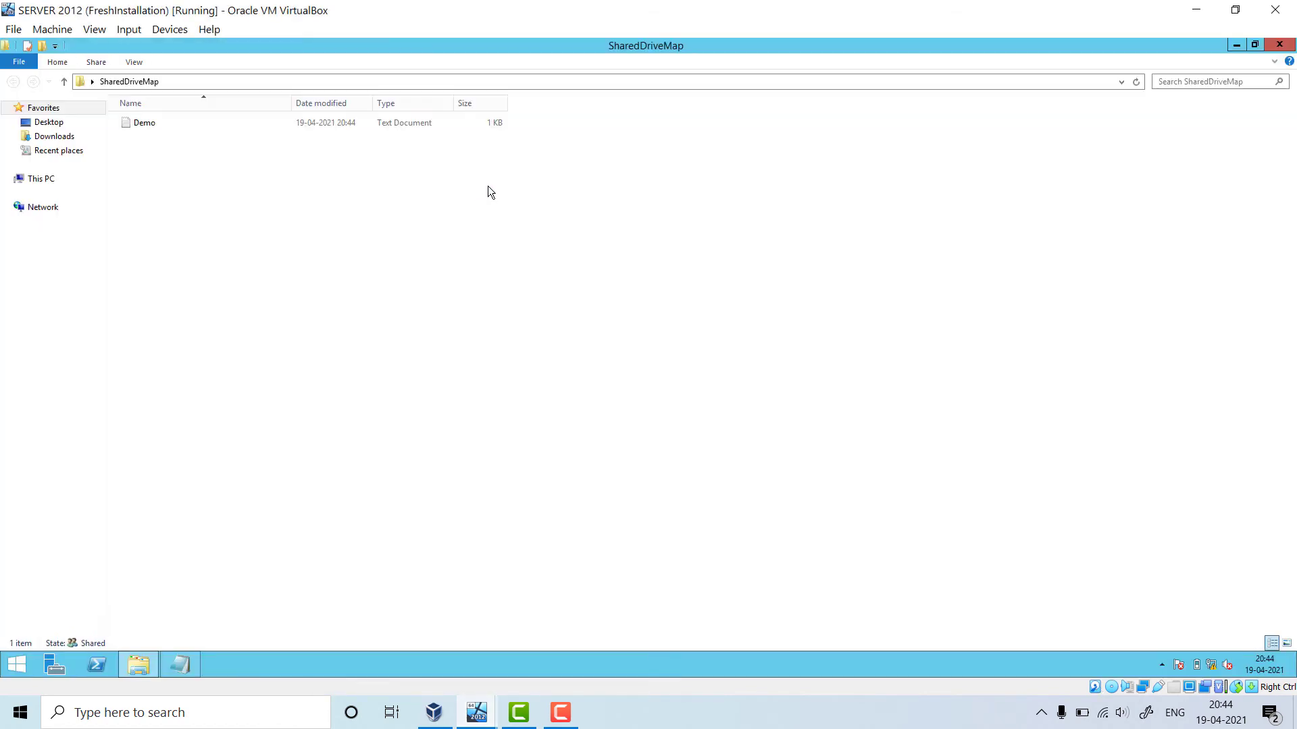
pyautogui.doubleClick(168, 124)
pyautogui.click(218, 256)
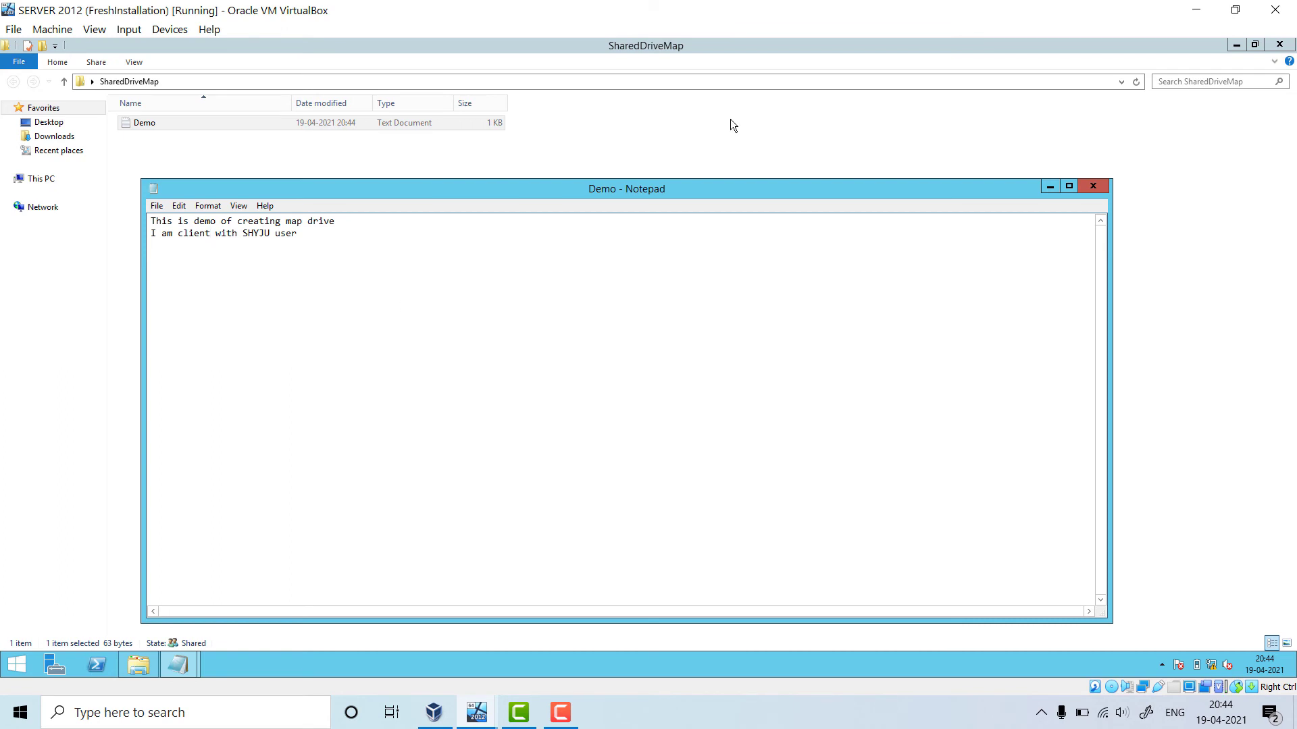
pyautogui.click(1102, 186)
pyautogui.click(1279, 45)
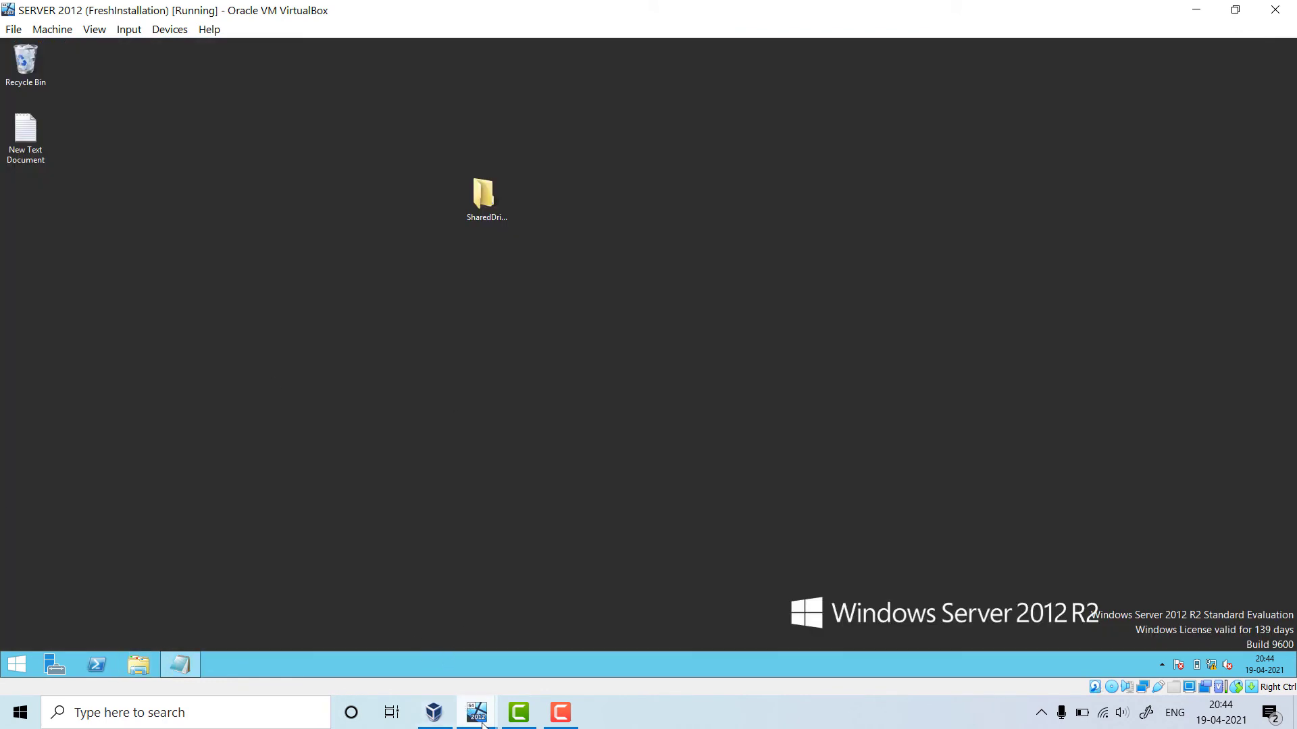
pyautogui.moveTo(476, 713)
pyautogui.click(562, 592)
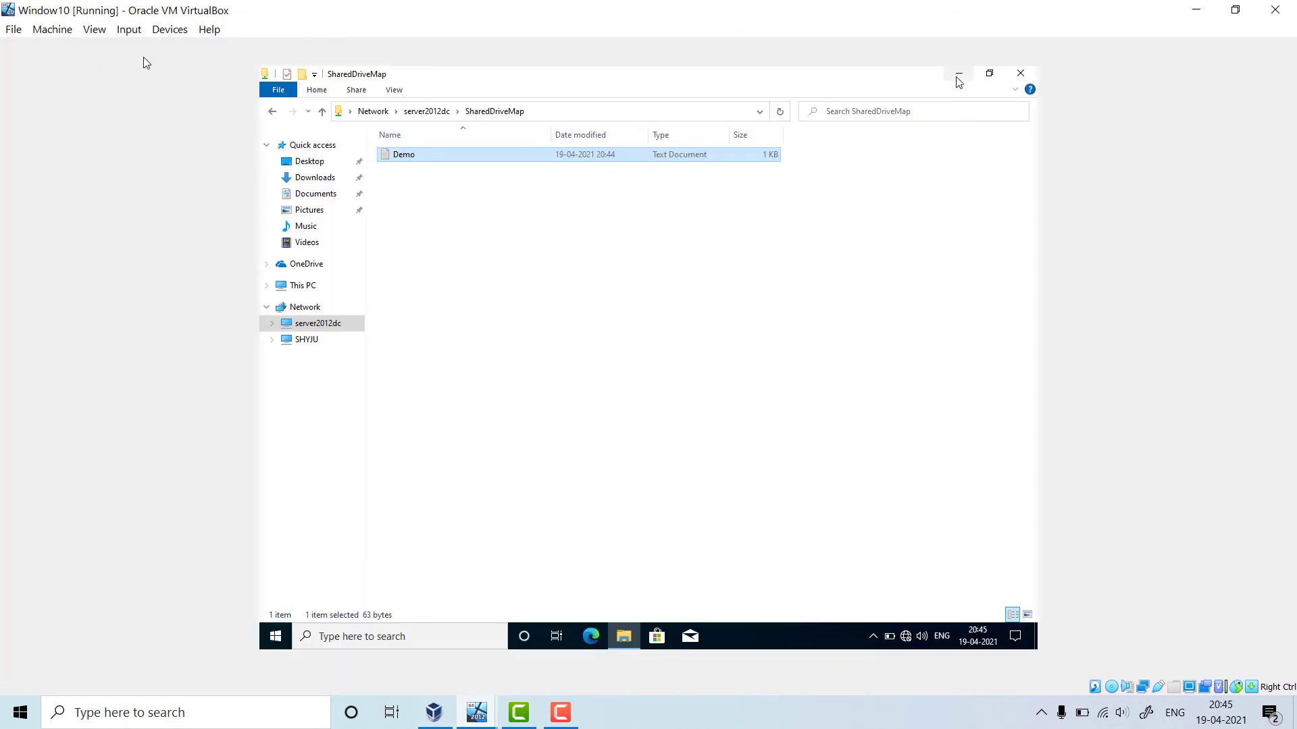
# Go back to the server2012dc share list and right-click the SharedDriveMap share
pyautogui.click(270, 113)
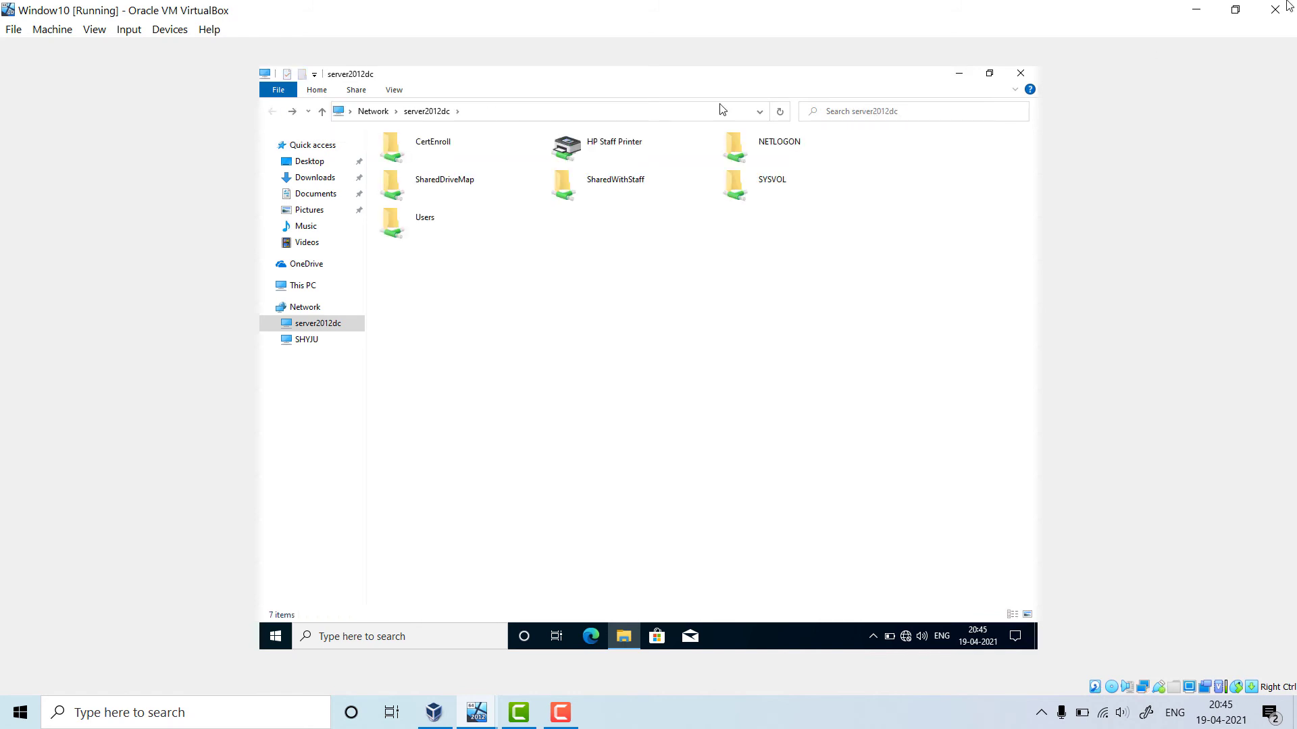
pyautogui.click(983, 80)
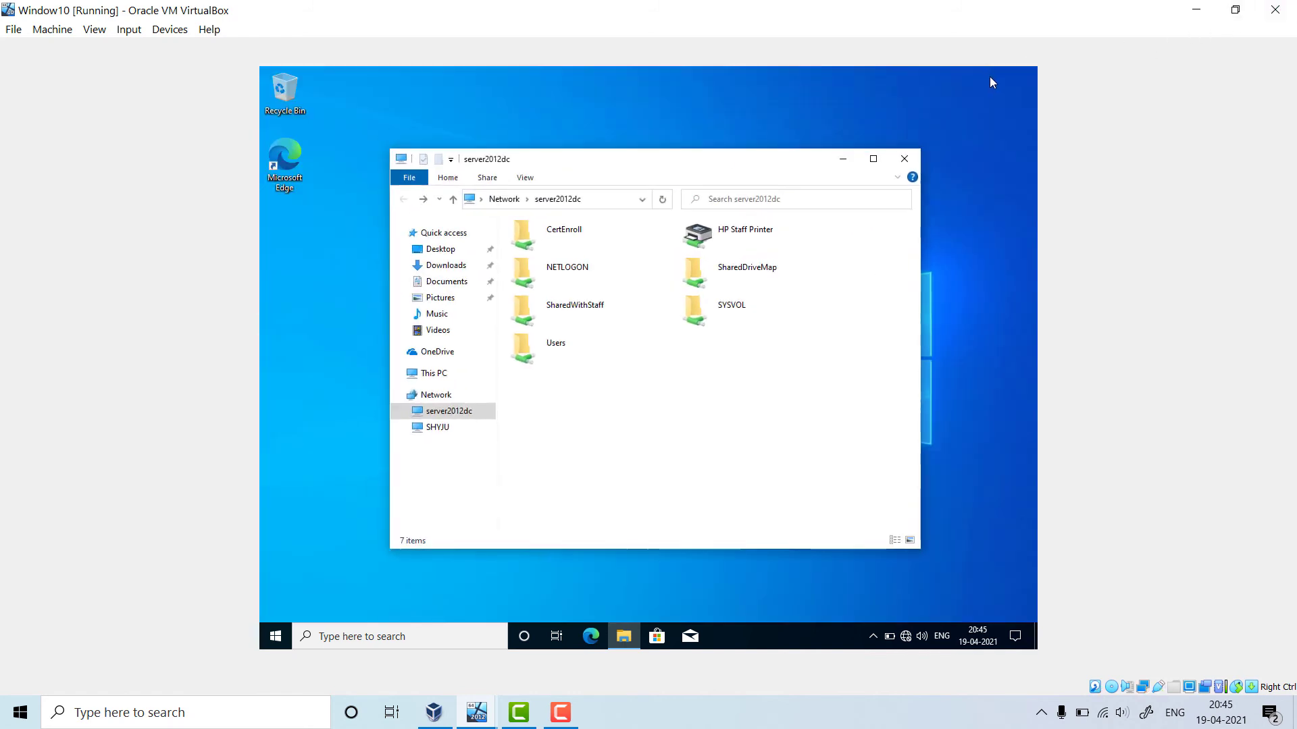
pyautogui.click(872, 161)
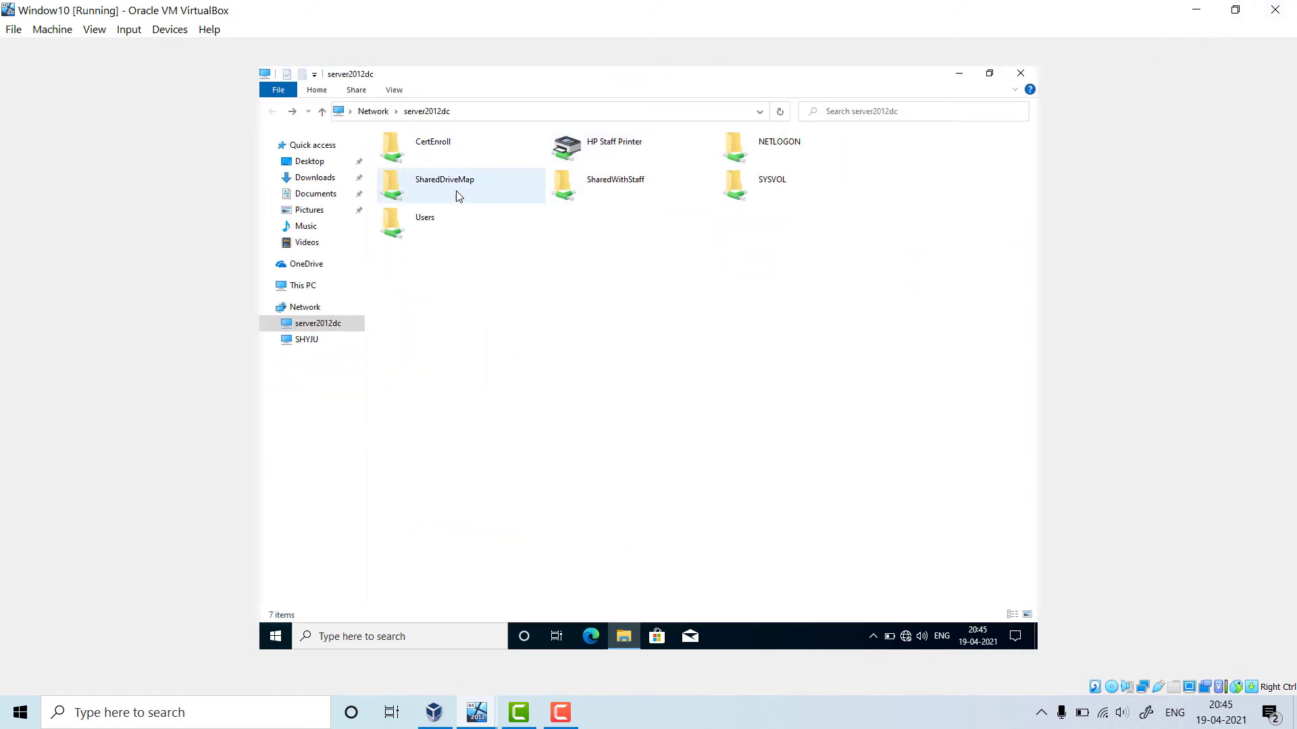
pyautogui.click(491, 194)
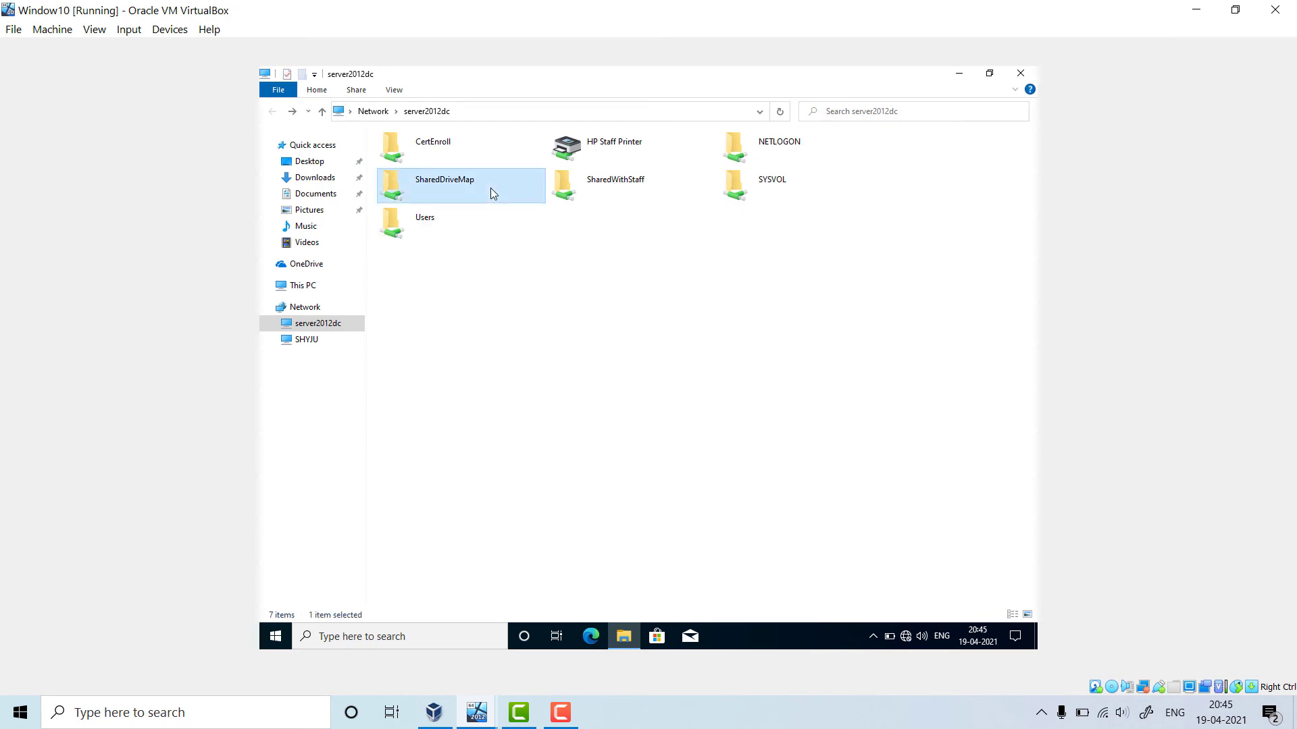
pyautogui.rightClick(491, 193)
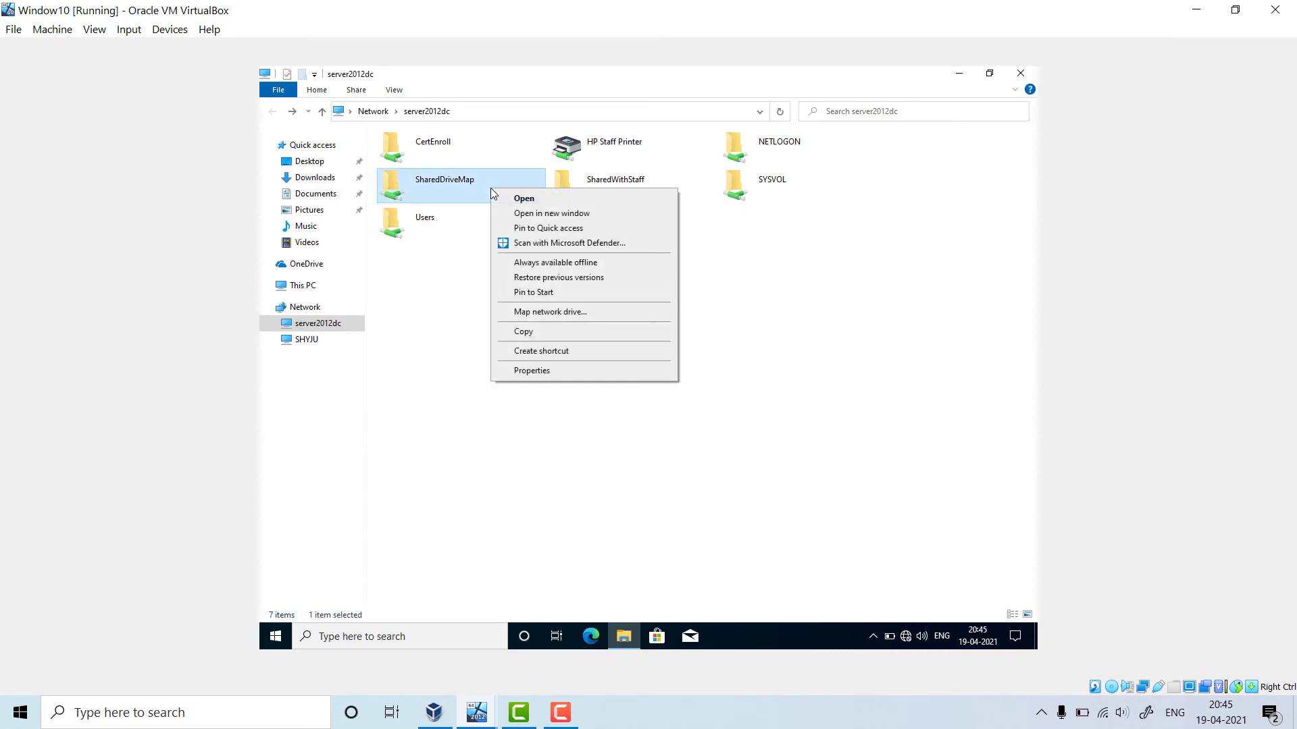
# Map SharedDriveMap as network drive S: using Map network drive
pyautogui.click(622, 317)
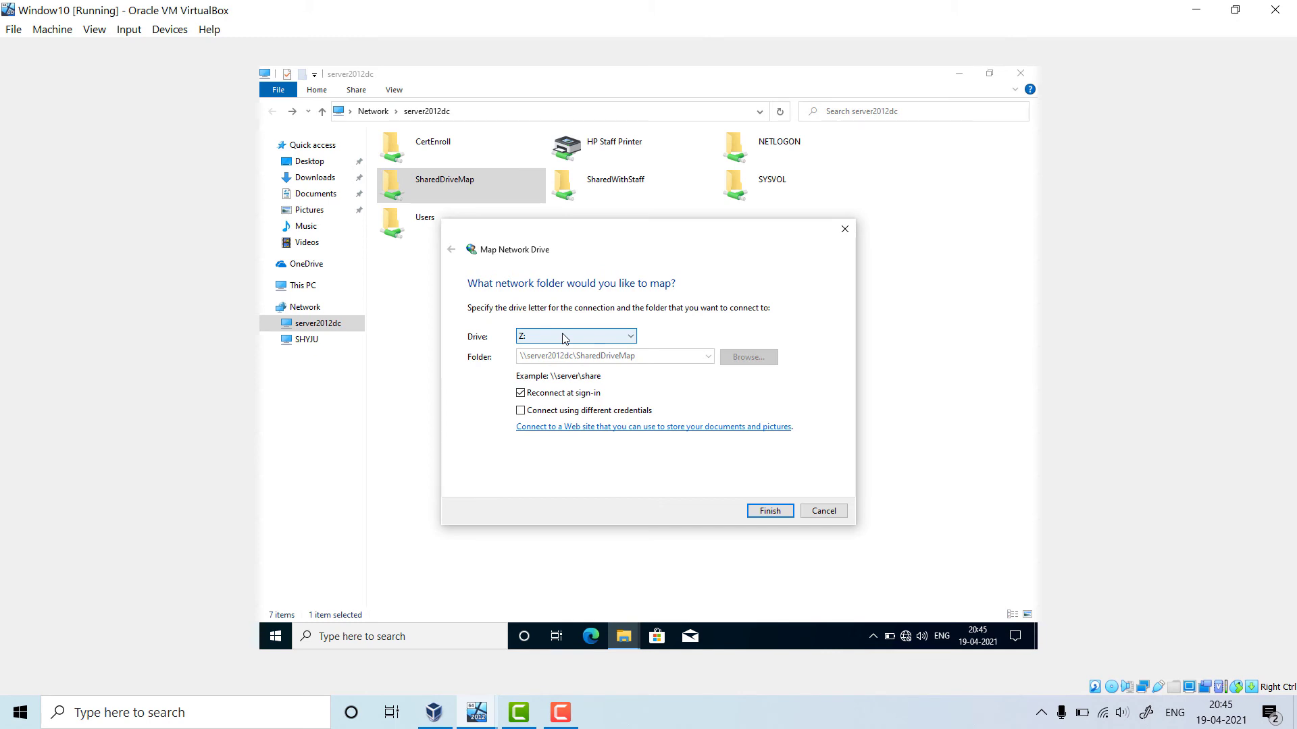
pyautogui.click(610, 337)
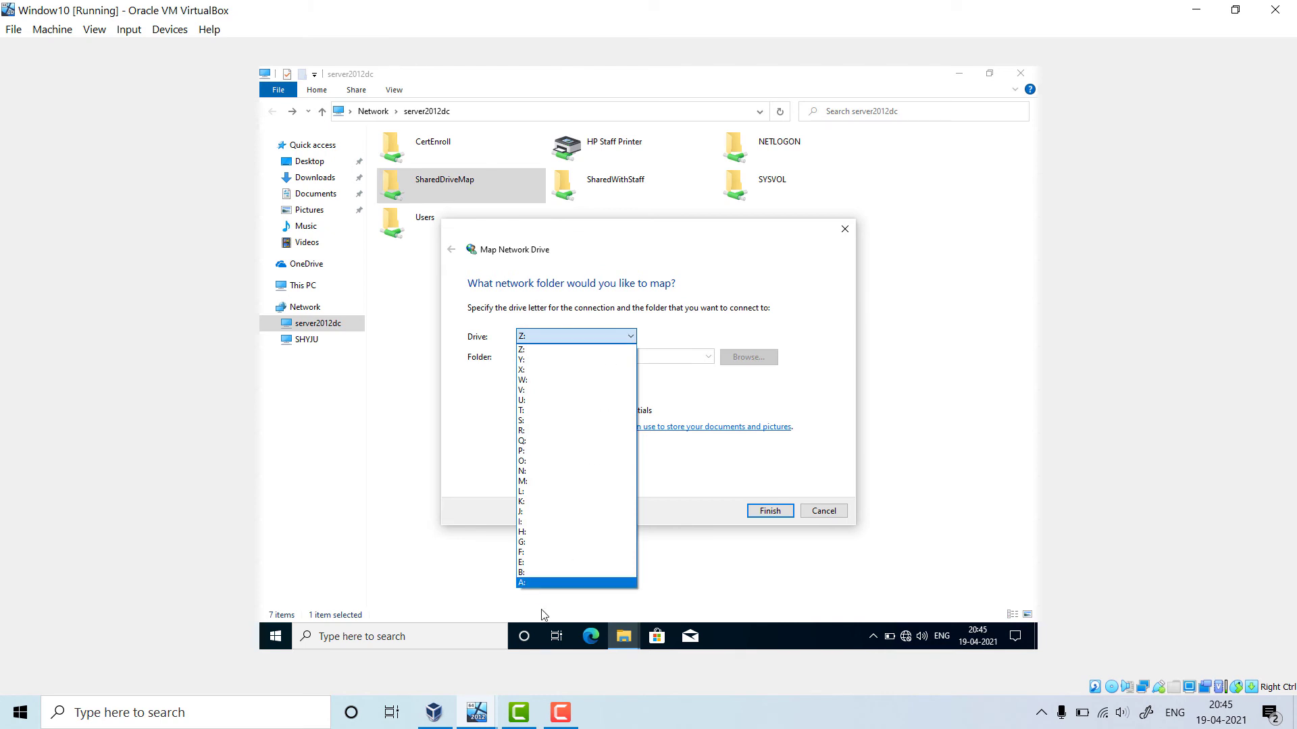
pyautogui.click(533, 420)
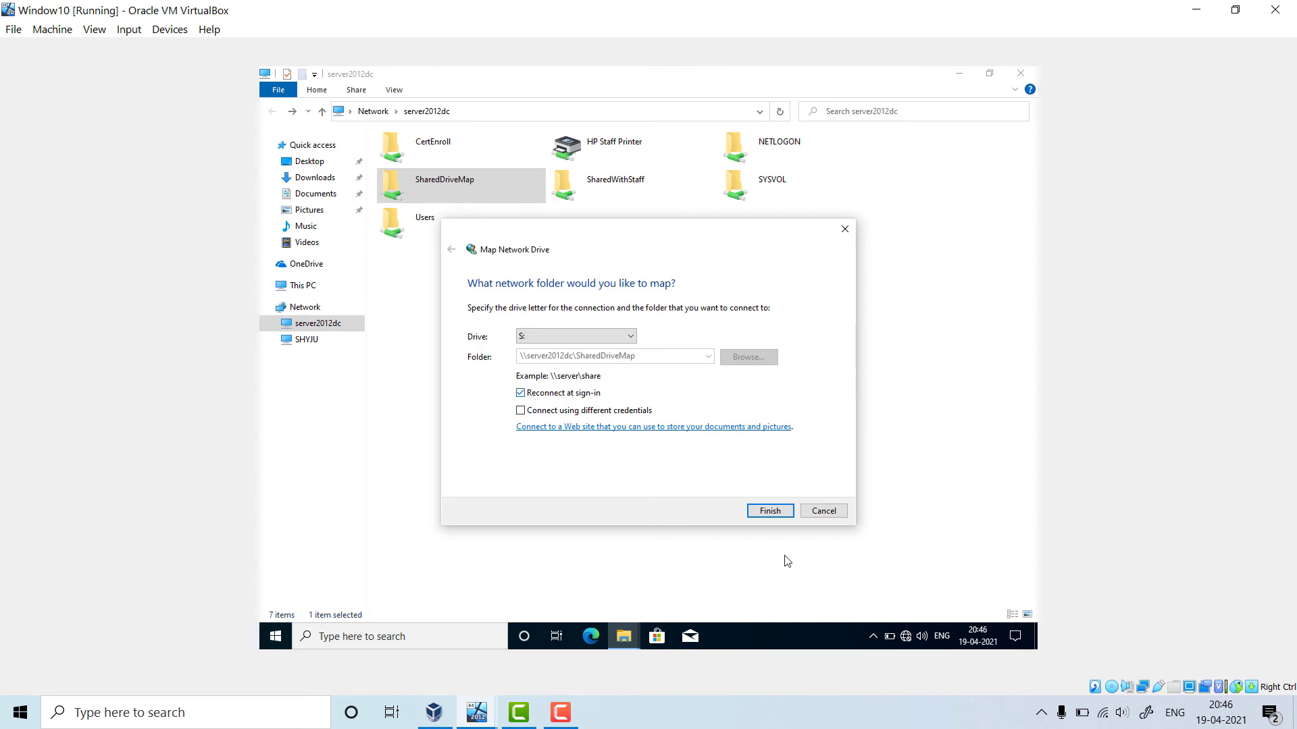
pyautogui.click(777, 516)
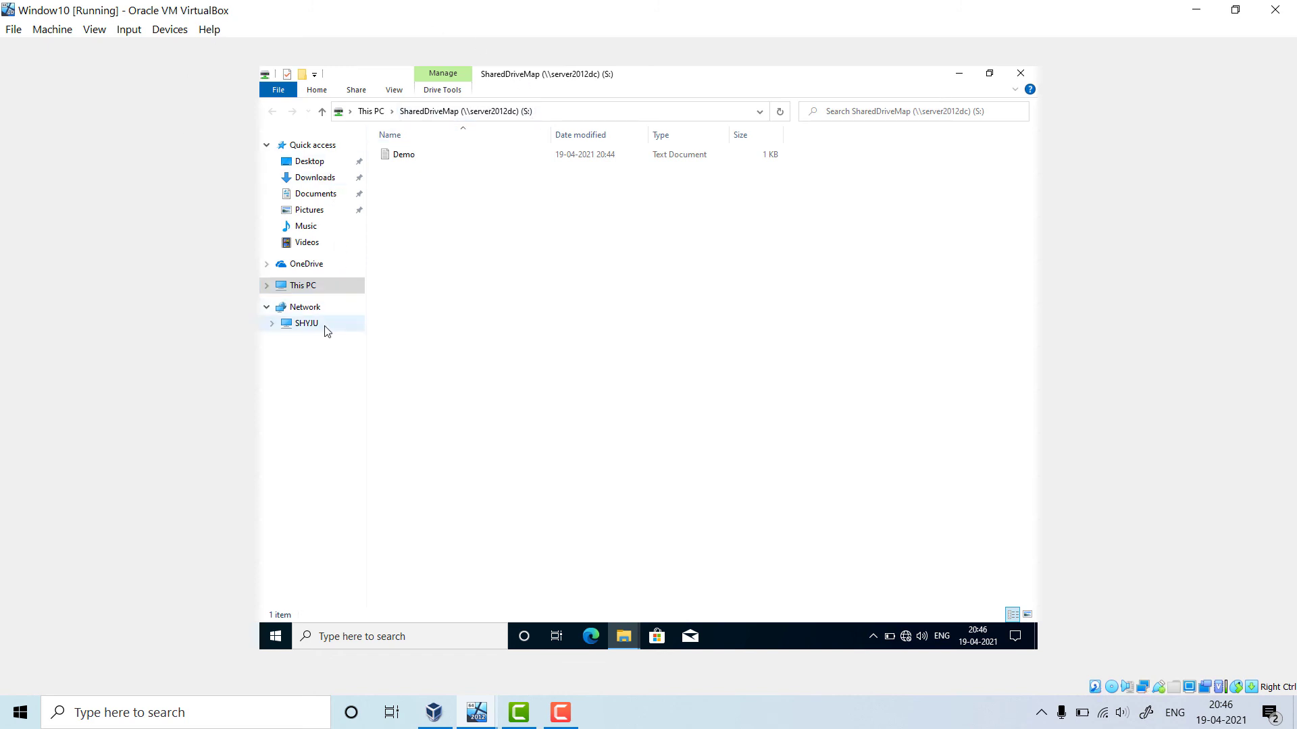
# Open the mapped S: drive from This PC and view its Demo note
pyautogui.click(302, 291)
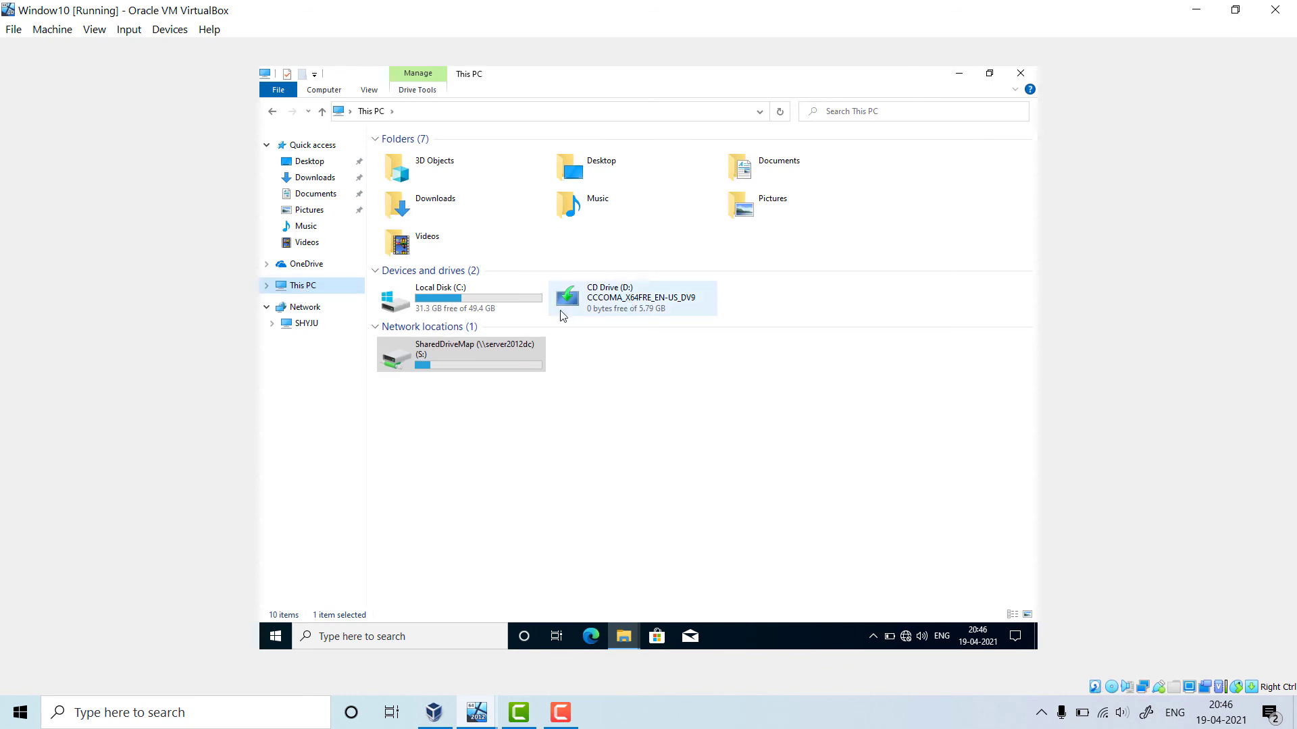
pyautogui.doubleClick(505, 351)
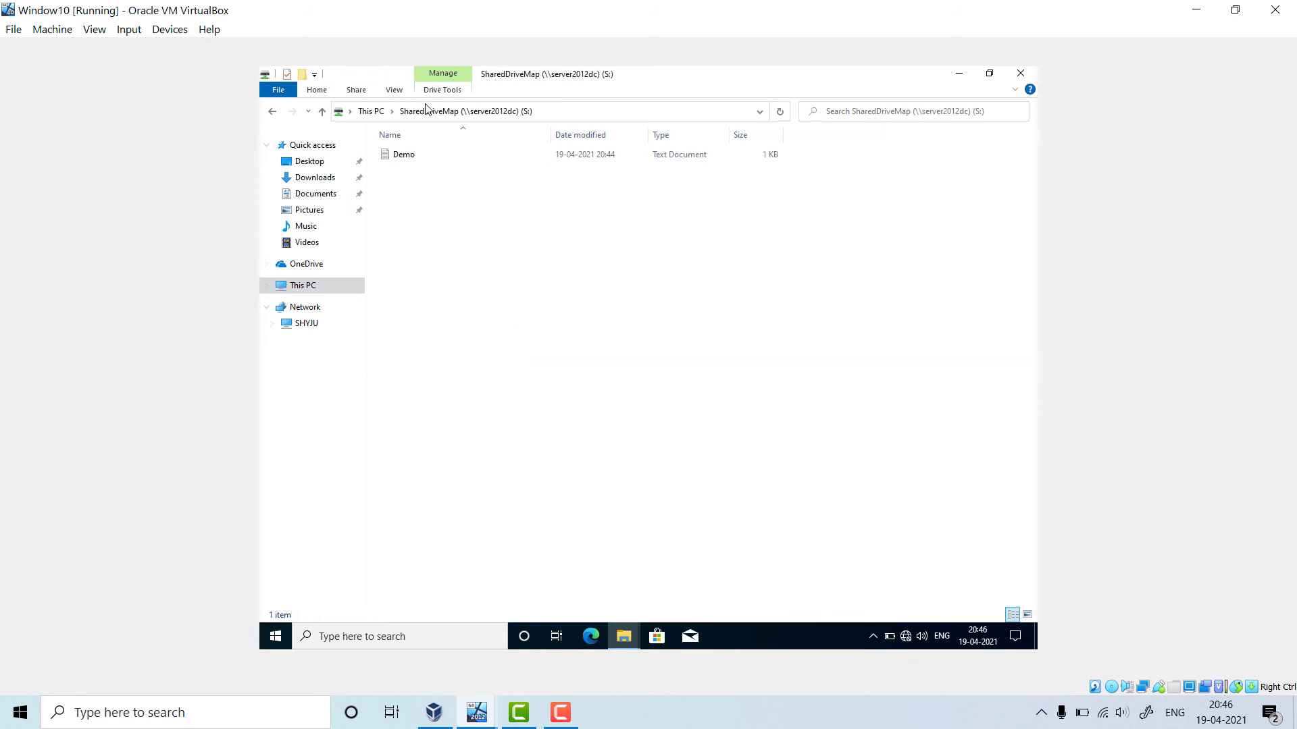
pyautogui.doubleClick(404, 155)
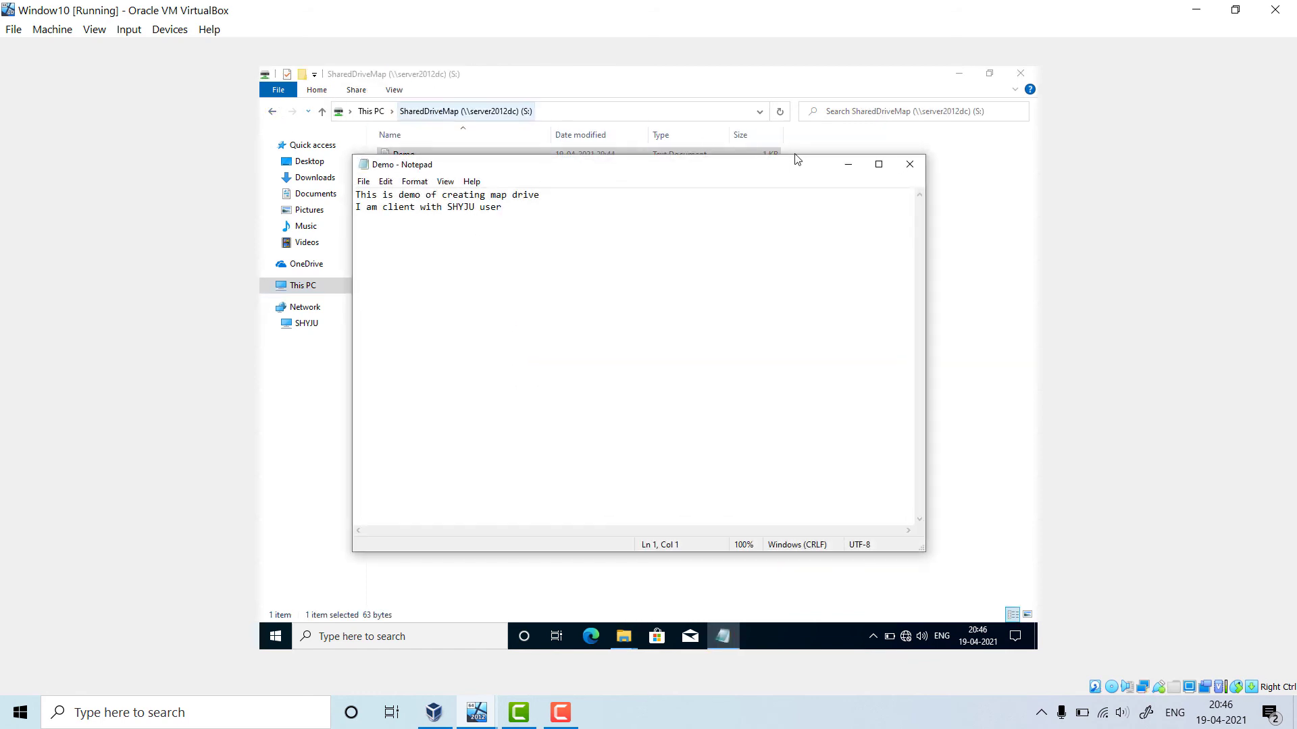
pyautogui.click(899, 171)
# Create a new text document named Testing Mapdrive on S:, then go back to server2012dc
pyautogui.rightClick(662, 306)
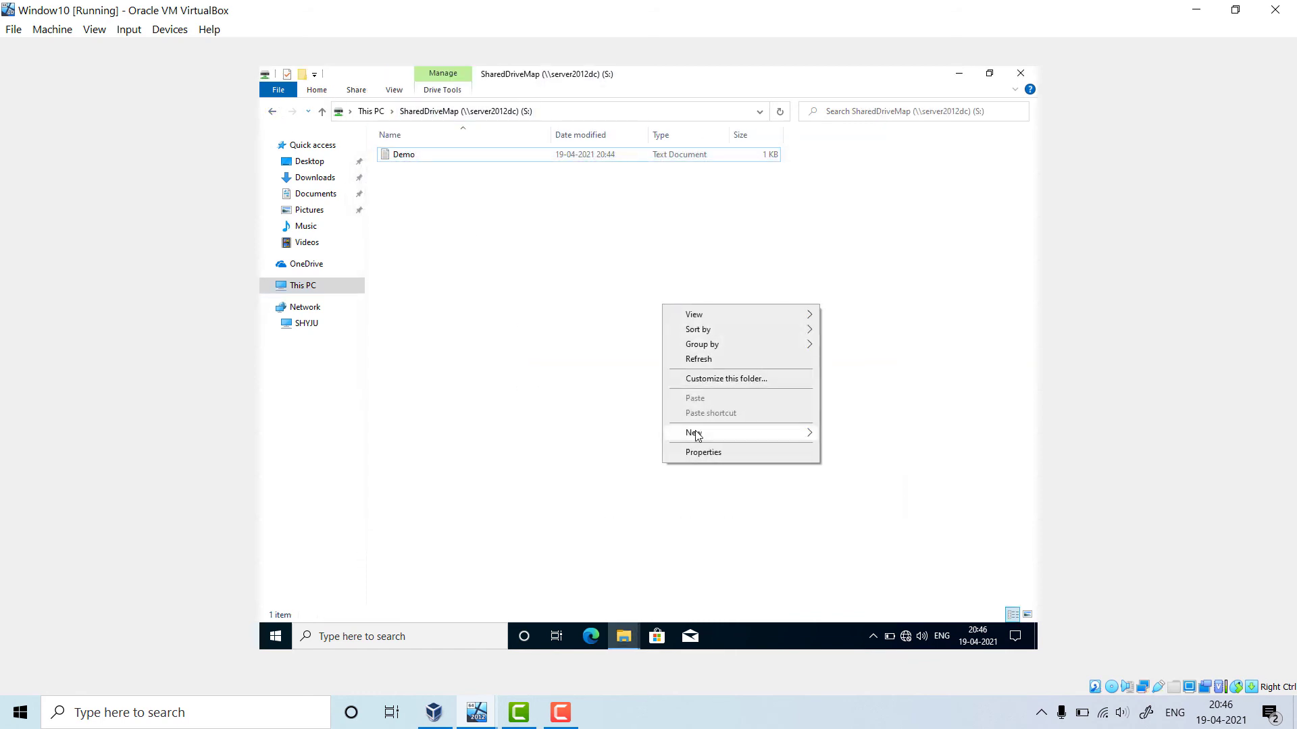
pyautogui.moveTo(696, 436)
pyautogui.click(868, 503)
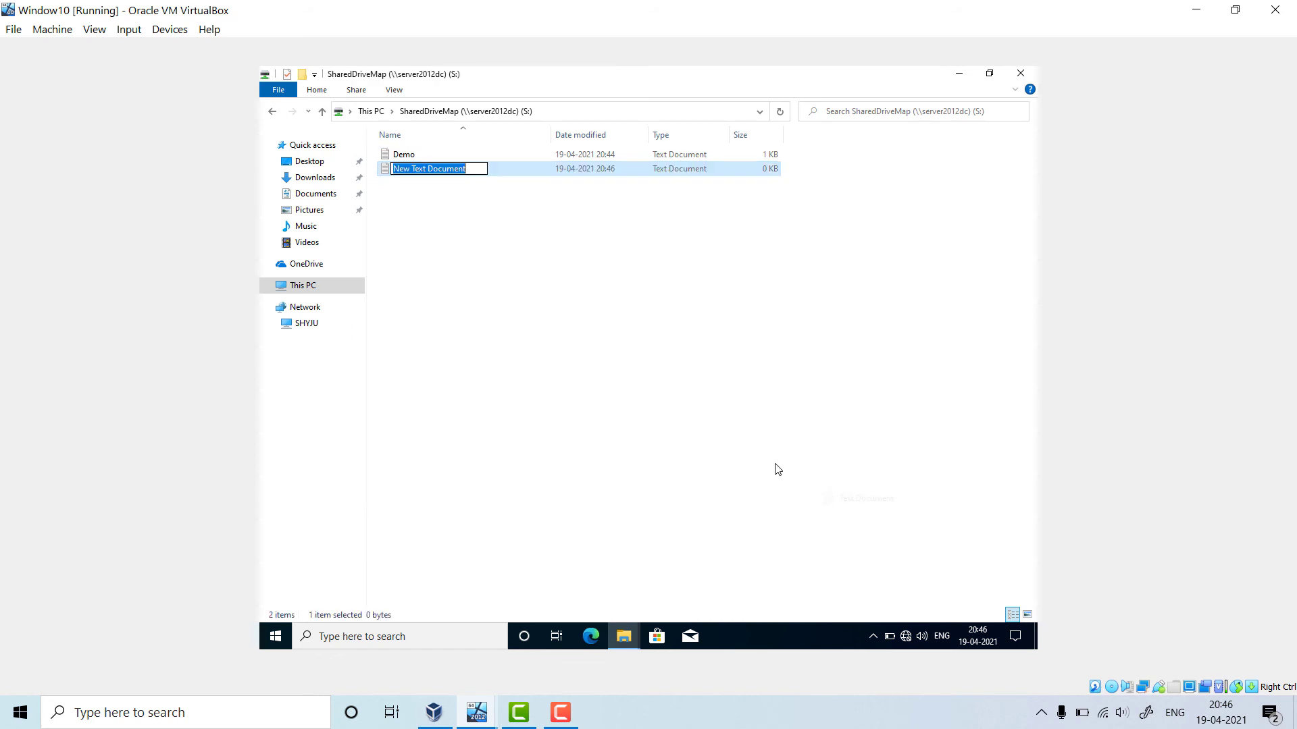
pyautogui.write('Te')
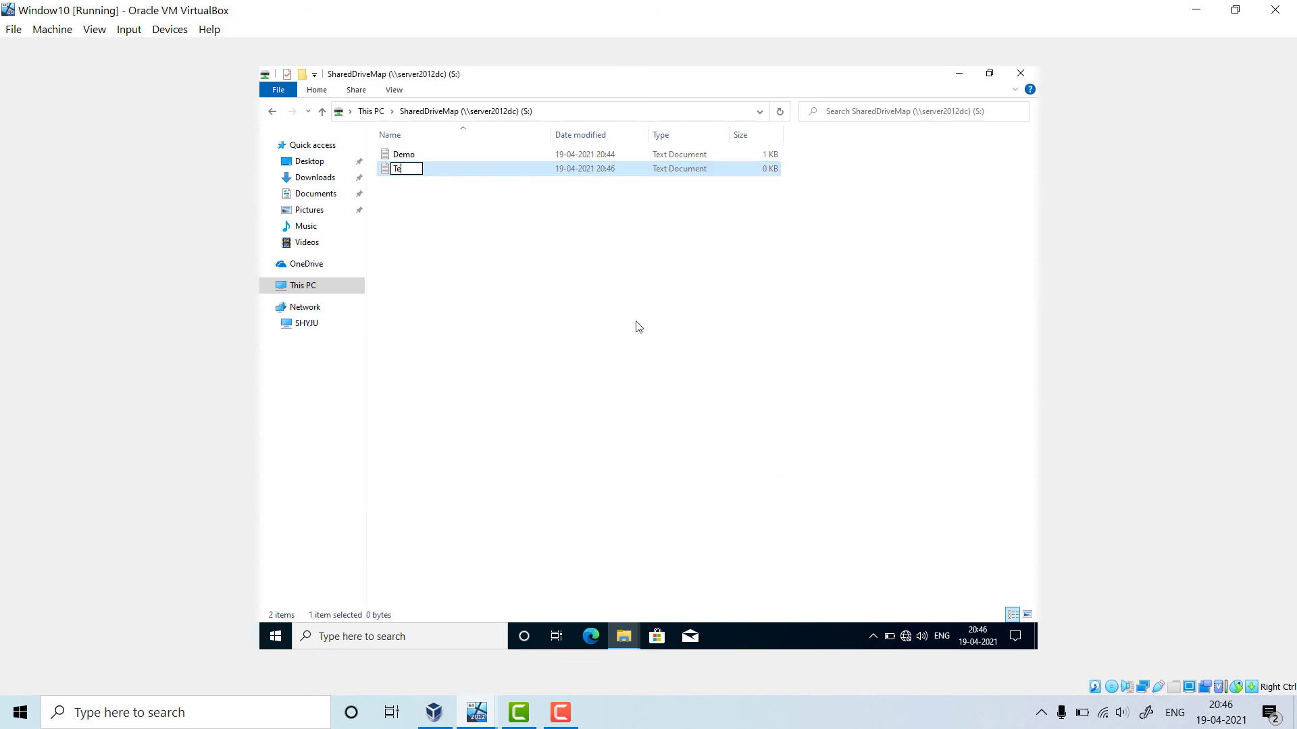
pyautogui.write('sting Mapdrive')
pyautogui.press('Return')
pyautogui.press('Return')
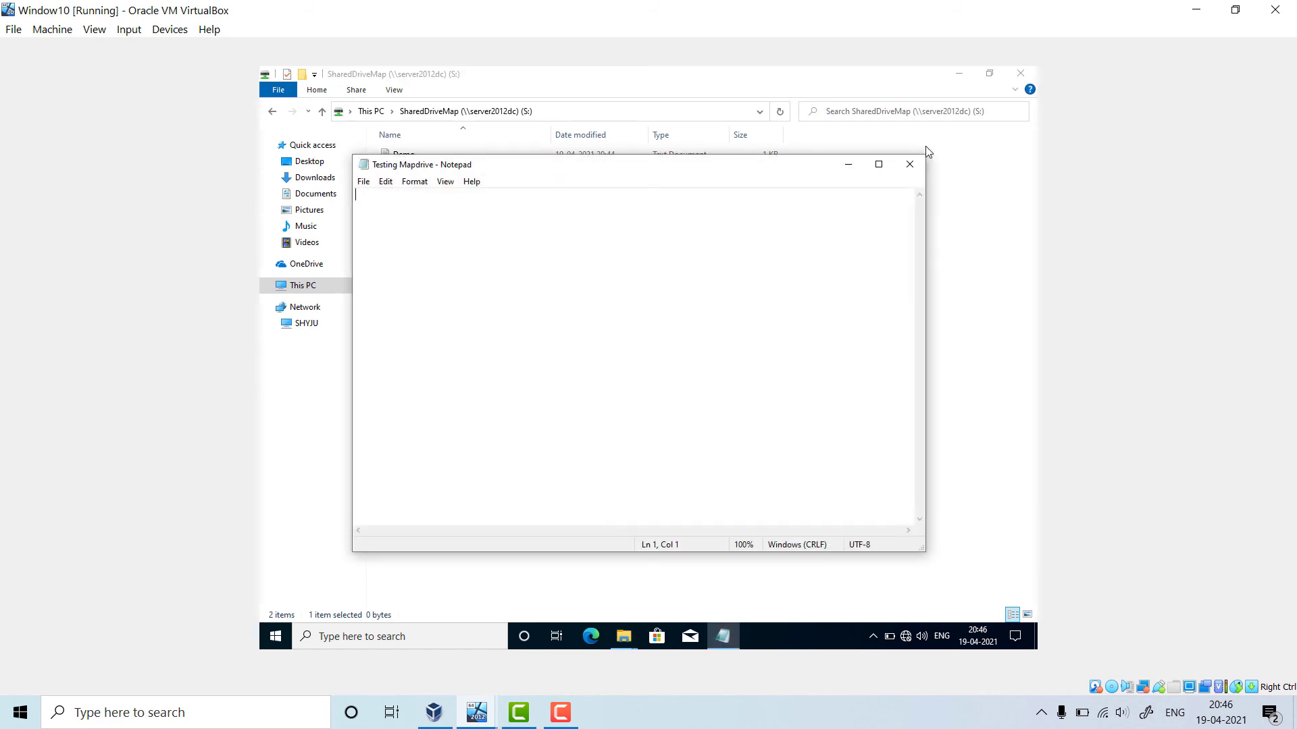
pyautogui.click(910, 175)
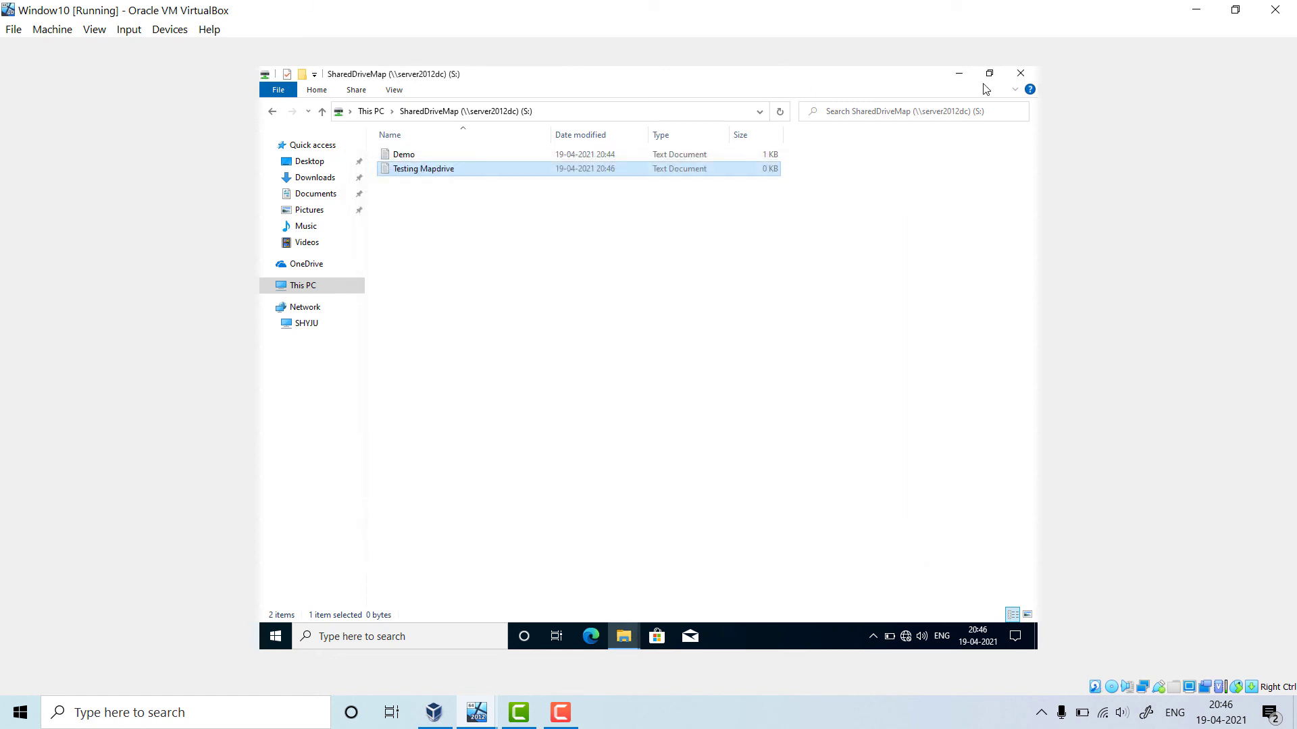
pyautogui.hotkey('alt', 'Left')
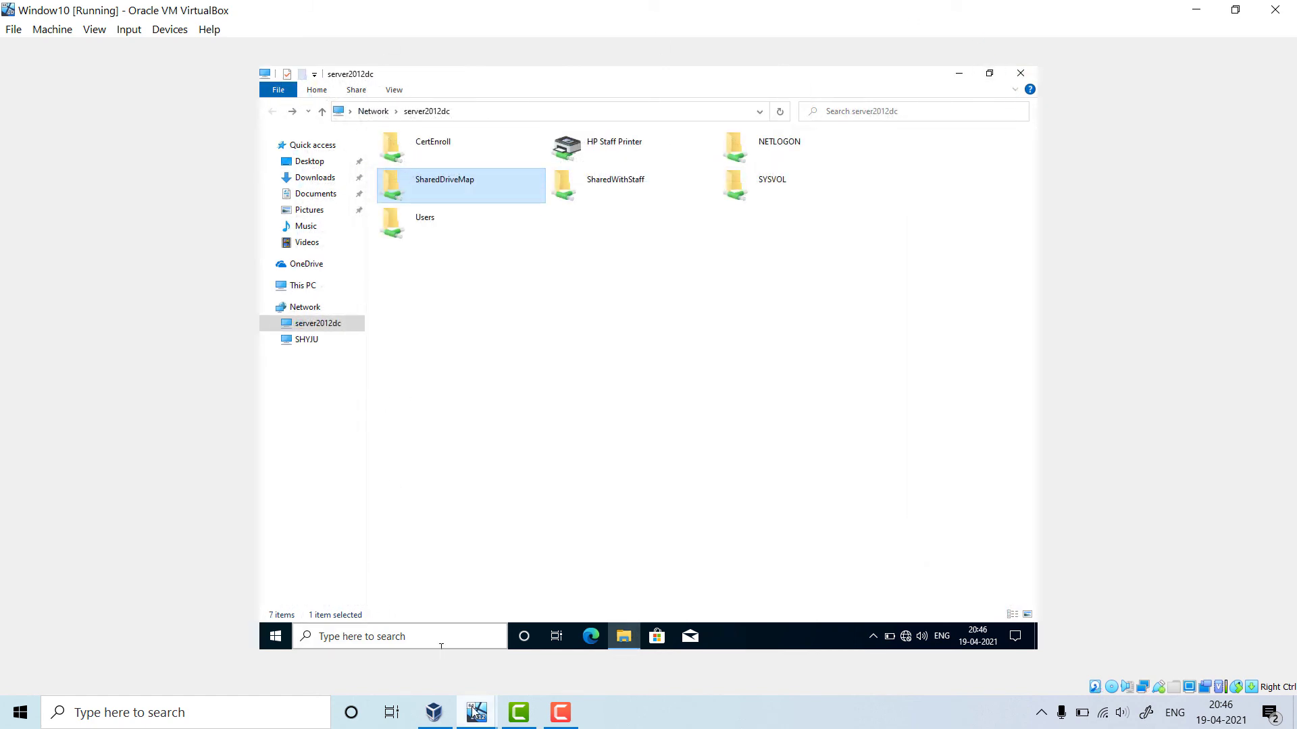
# On the server, confirm Testing Mapdrive appears beside Demo in SharedDriveMap, then return to Windows 10
pyautogui.moveTo(476, 710)
pyautogui.click(426, 593)
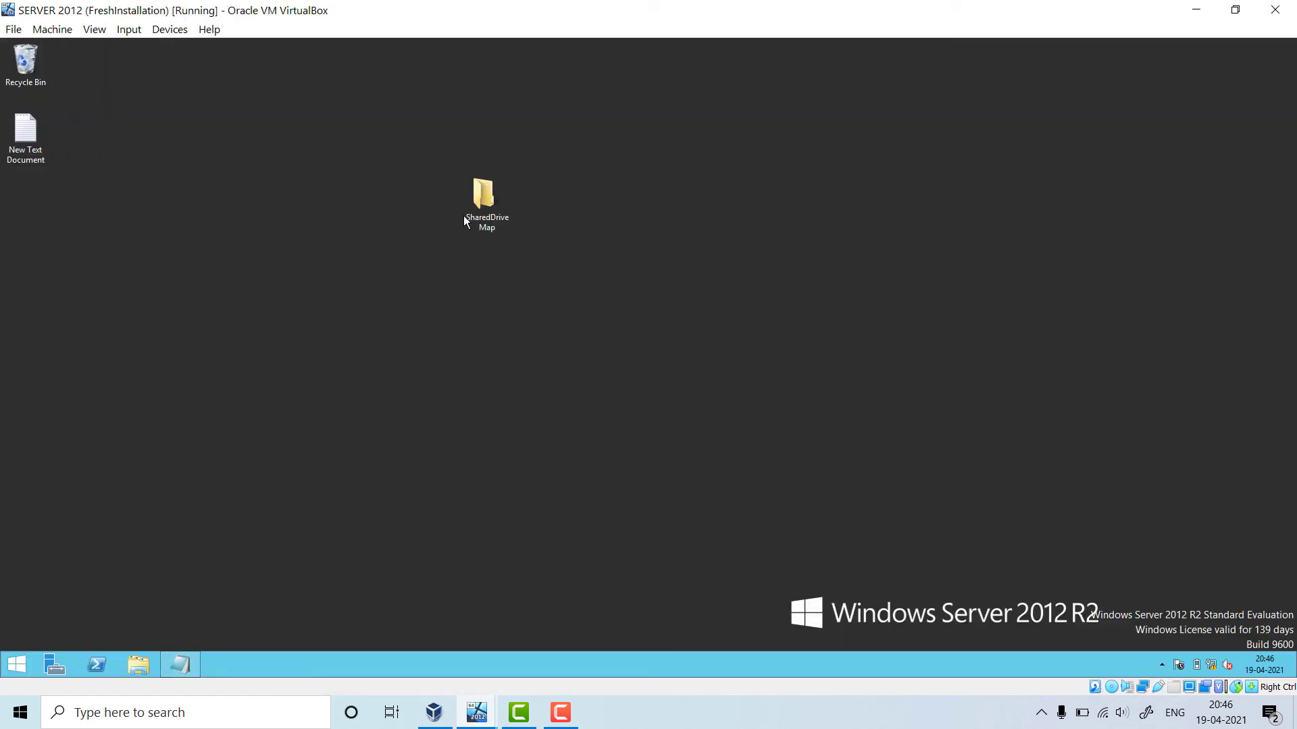
pyautogui.doubleClick(497, 203)
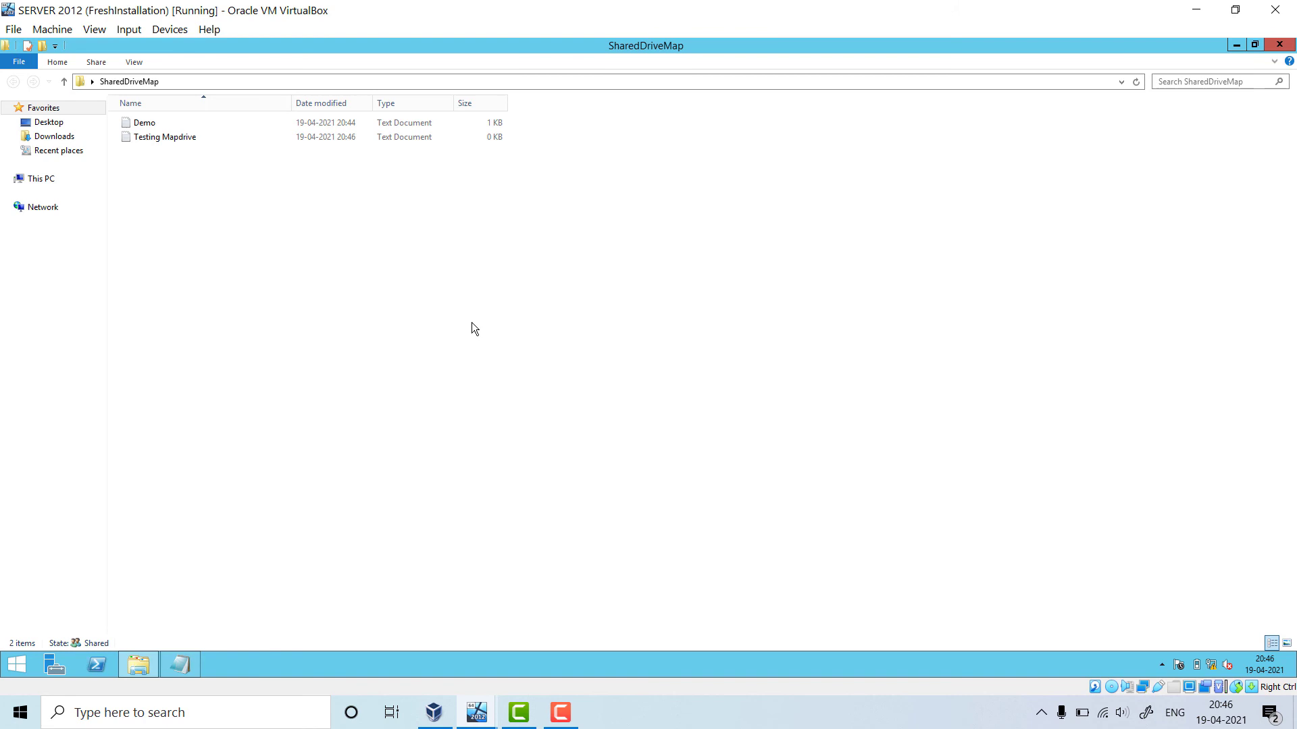
pyautogui.click(1279, 44)
pyautogui.moveTo(473, 720)
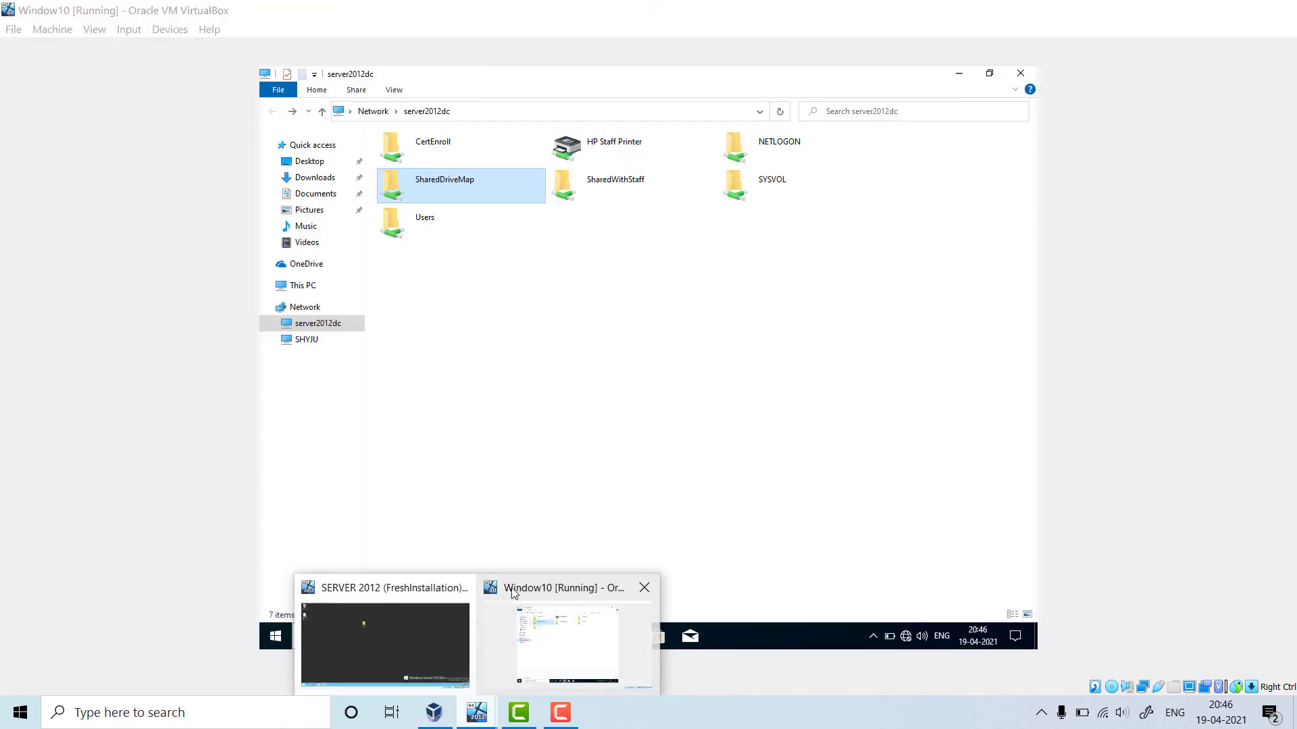
pyautogui.click(513, 593)
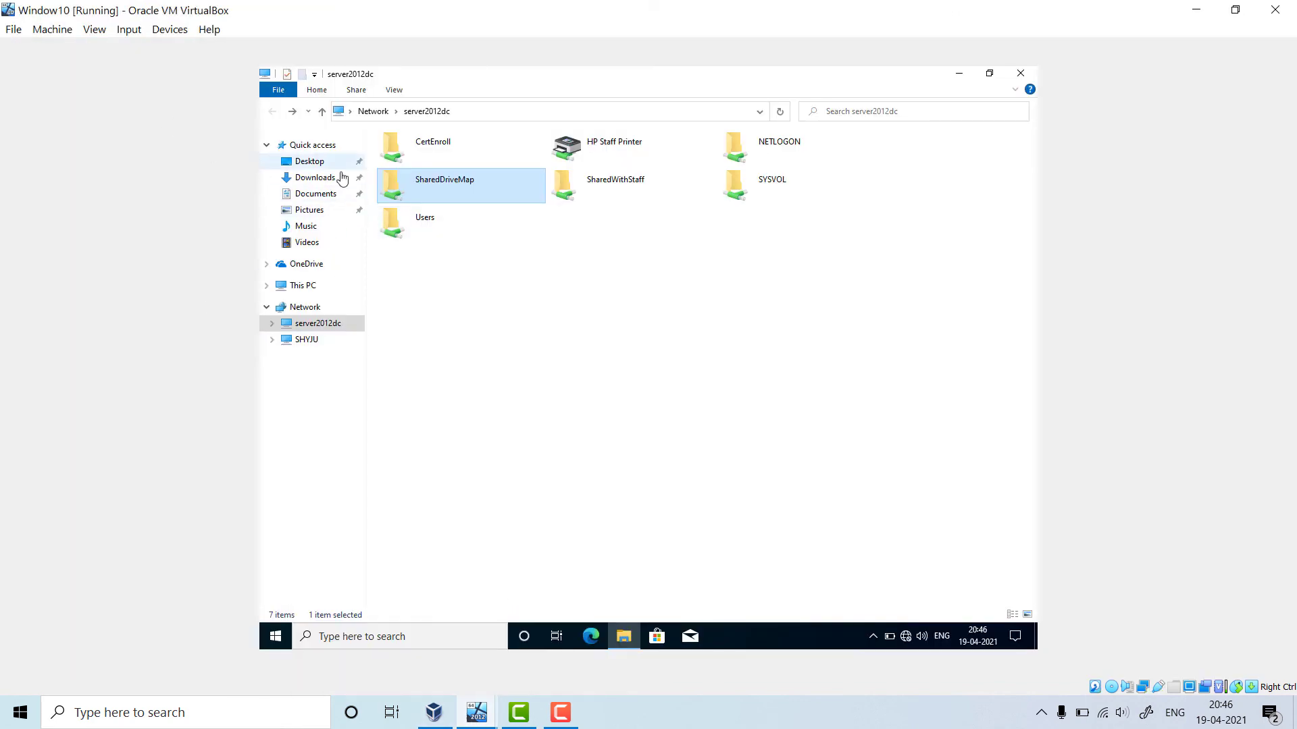
# Select SharedDriveMap (S:) under This PC, then close File Explorer
pyautogui.click(304, 285)
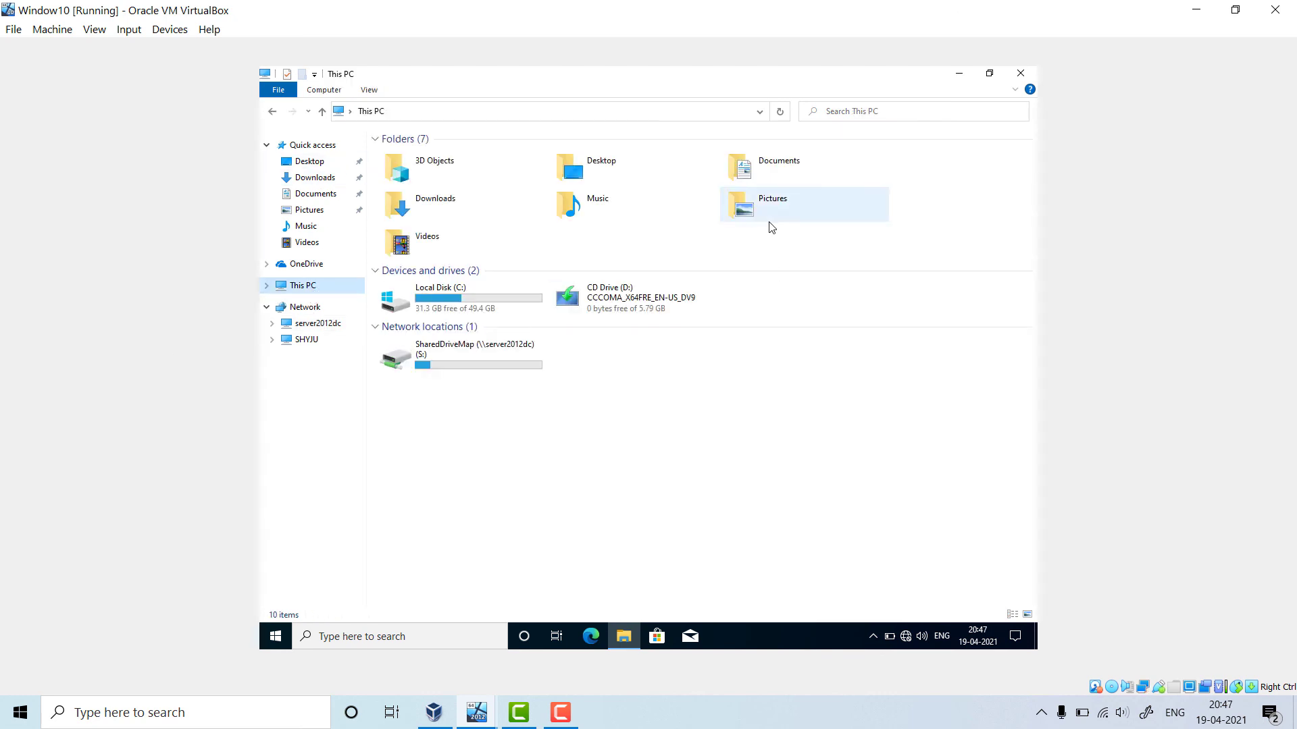
pyautogui.click(466, 354)
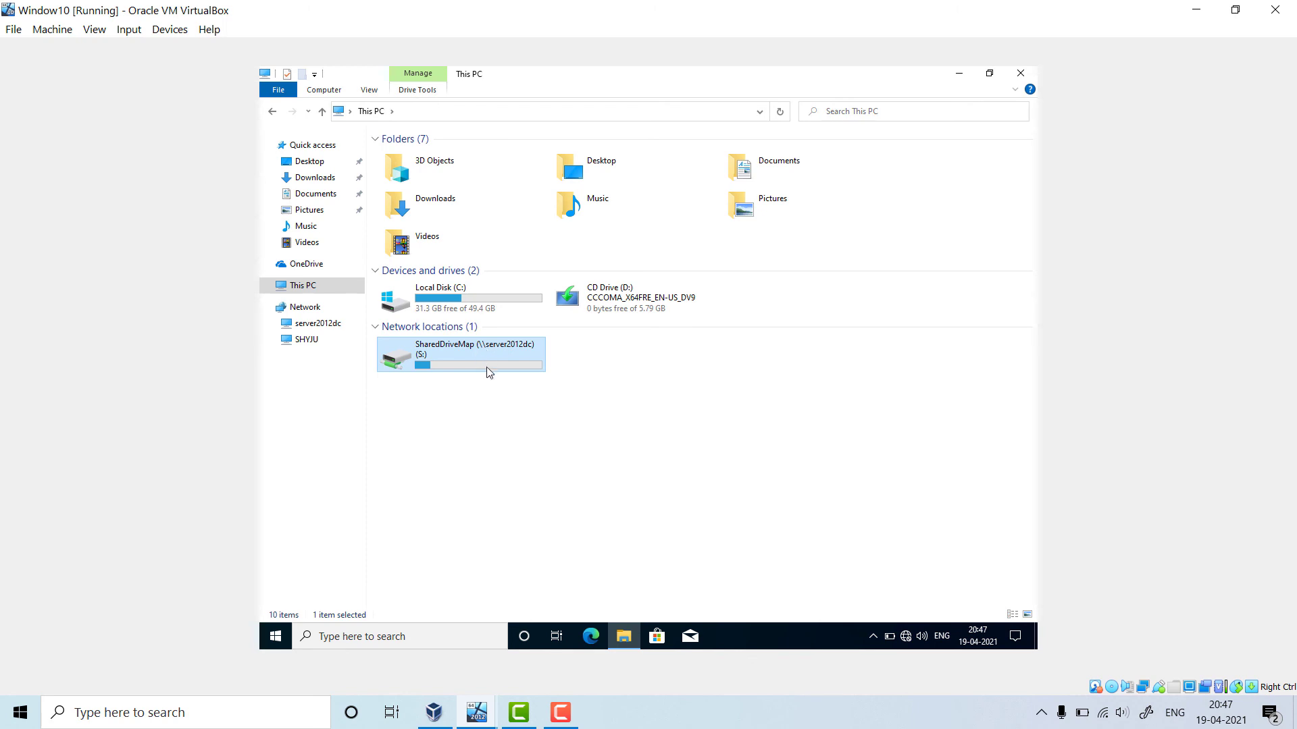
pyautogui.moveTo(474, 370)
pyautogui.click(959, 435)
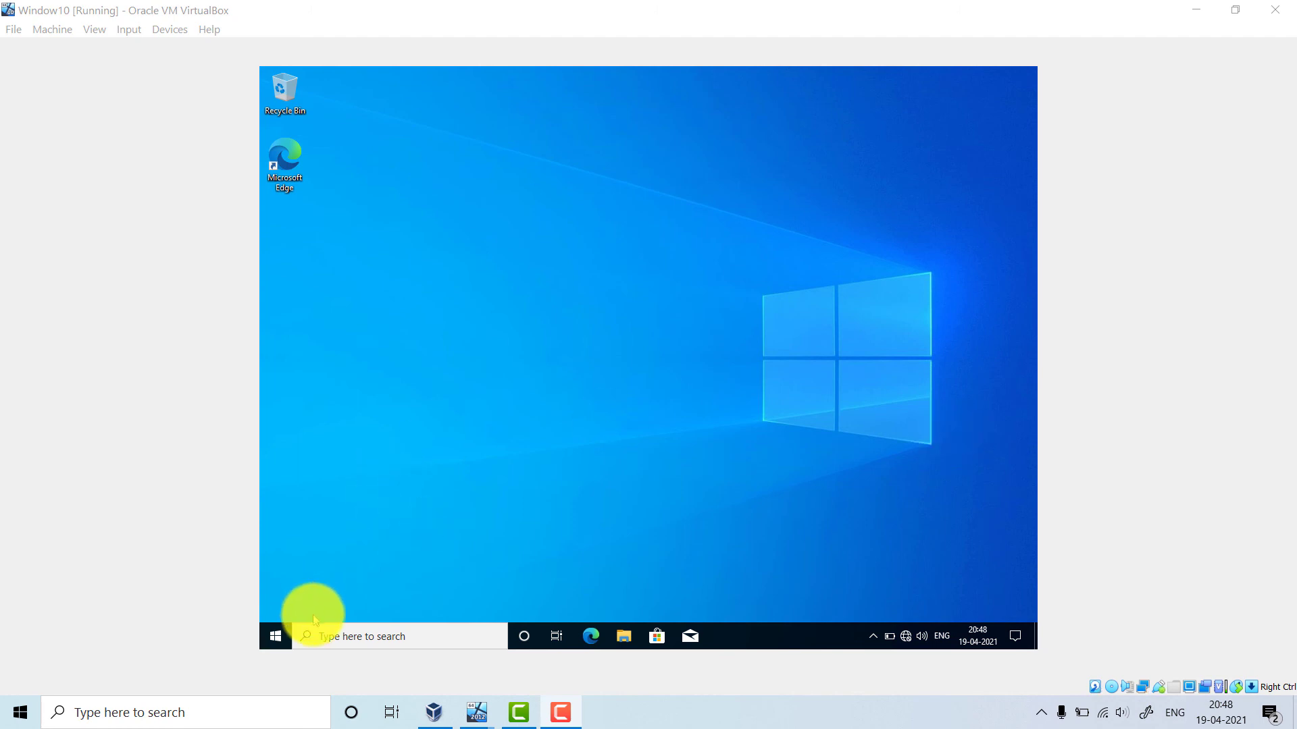
# Search the Windows 10 Start menu for 'this PC' and open This PC
pyautogui.click(287, 636)
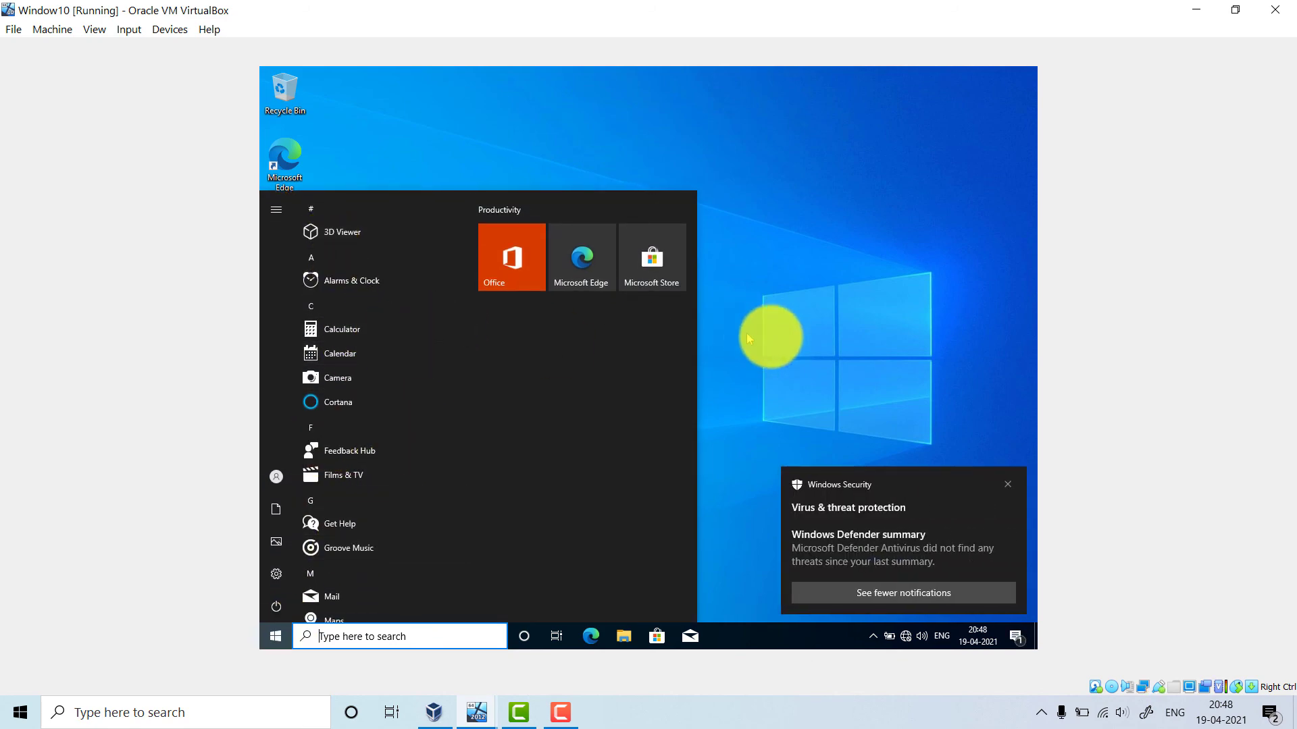
pyautogui.scroll(-4, 407, 460)
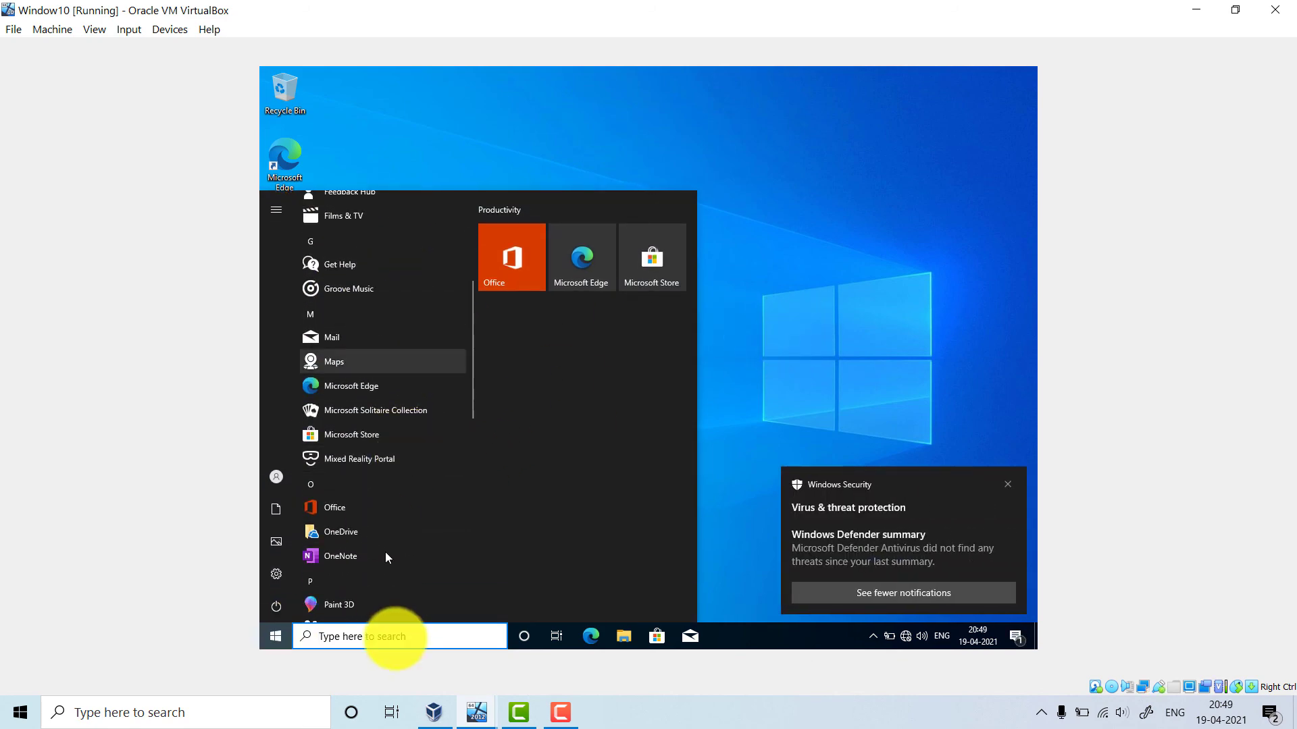
pyautogui.write('tni')
pyautogui.press('BackSpace')
pyautogui.press('BackSpace')
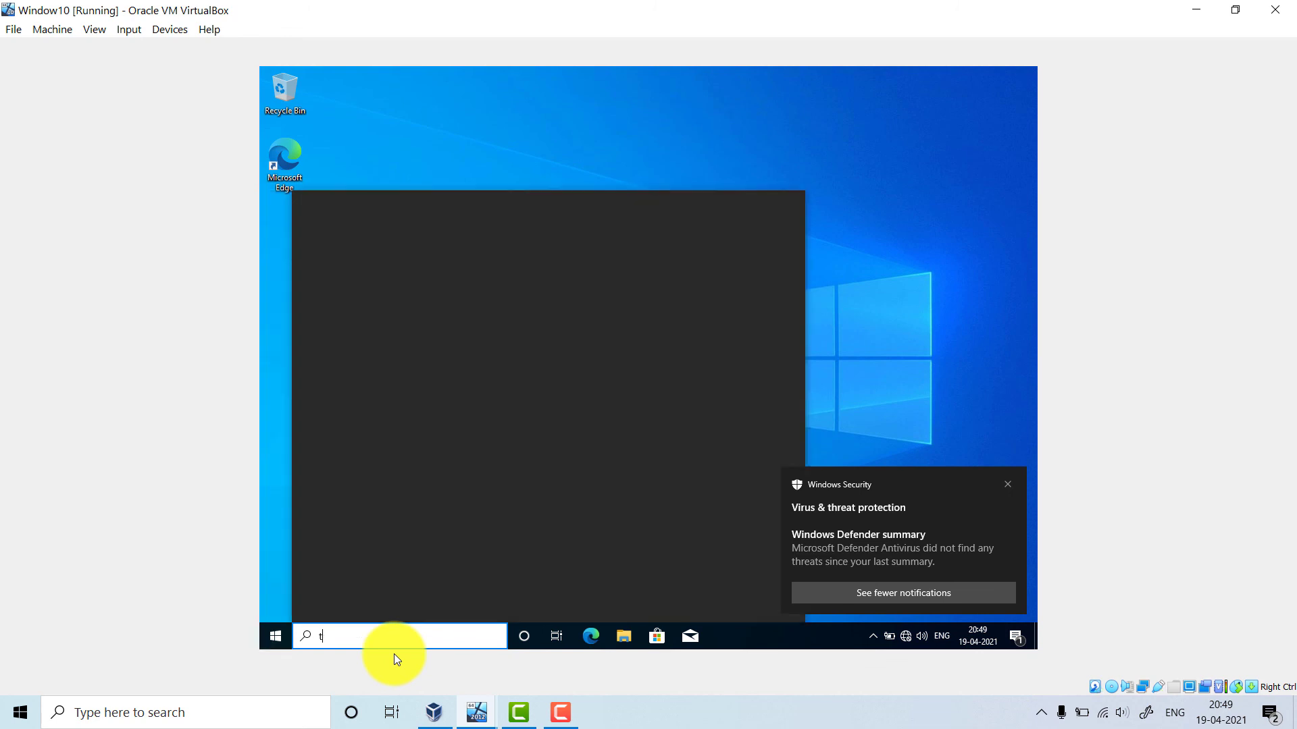
pyautogui.write('his')
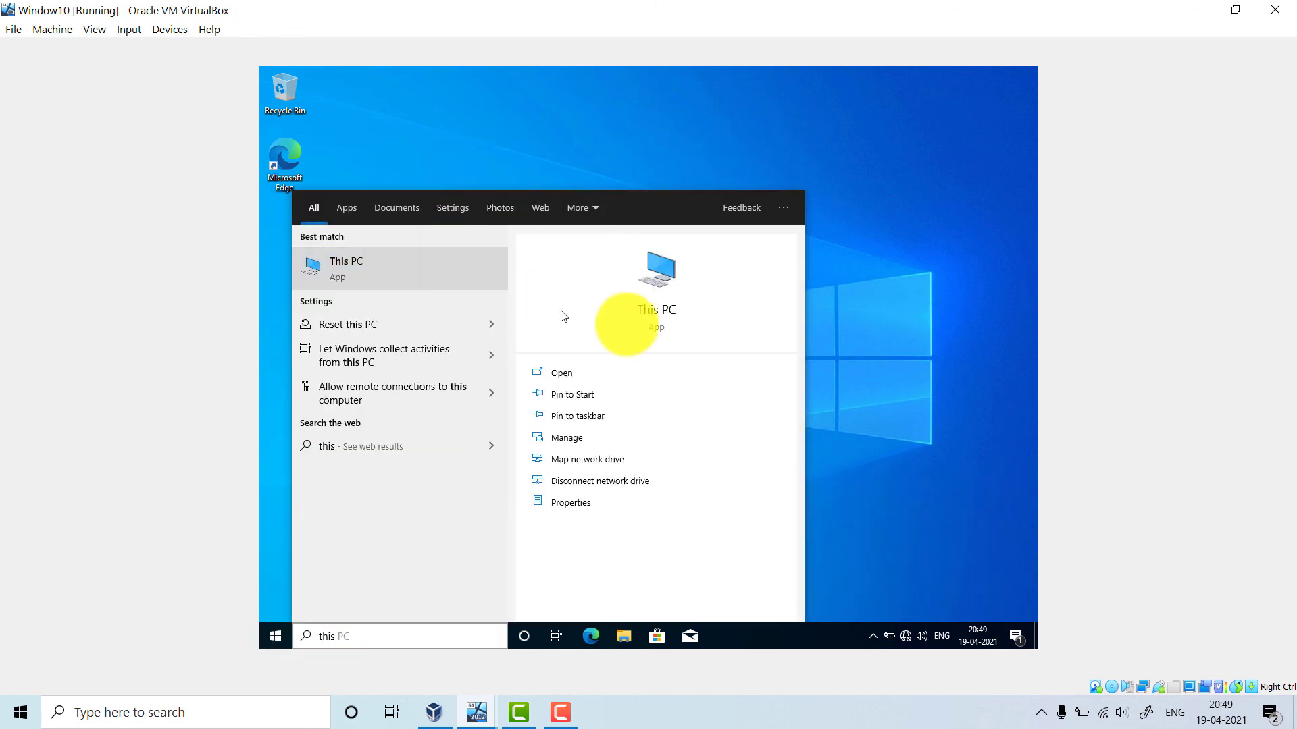
pyautogui.click(627, 321)
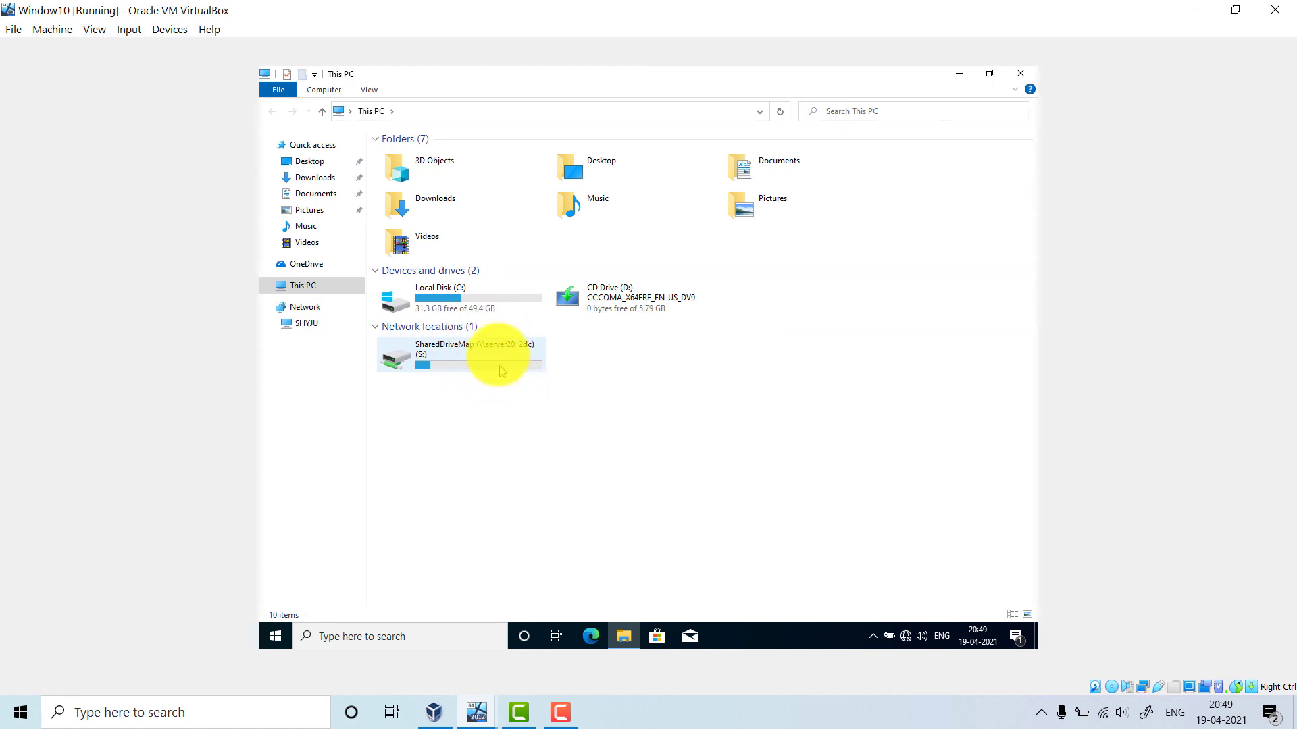
# Disconnect the SharedDriveMap (S:) network drive and refresh the This PC listing
pyautogui.rightClick(492, 349)
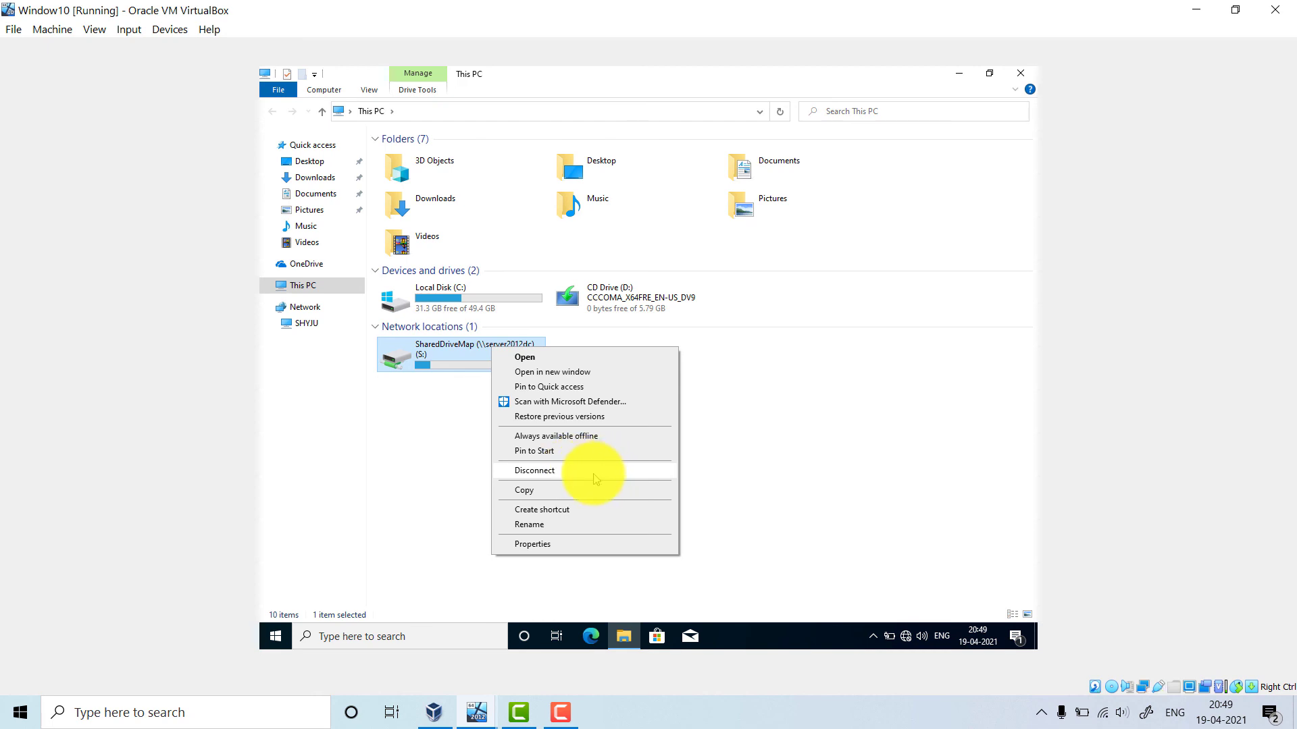
pyautogui.click(595, 478)
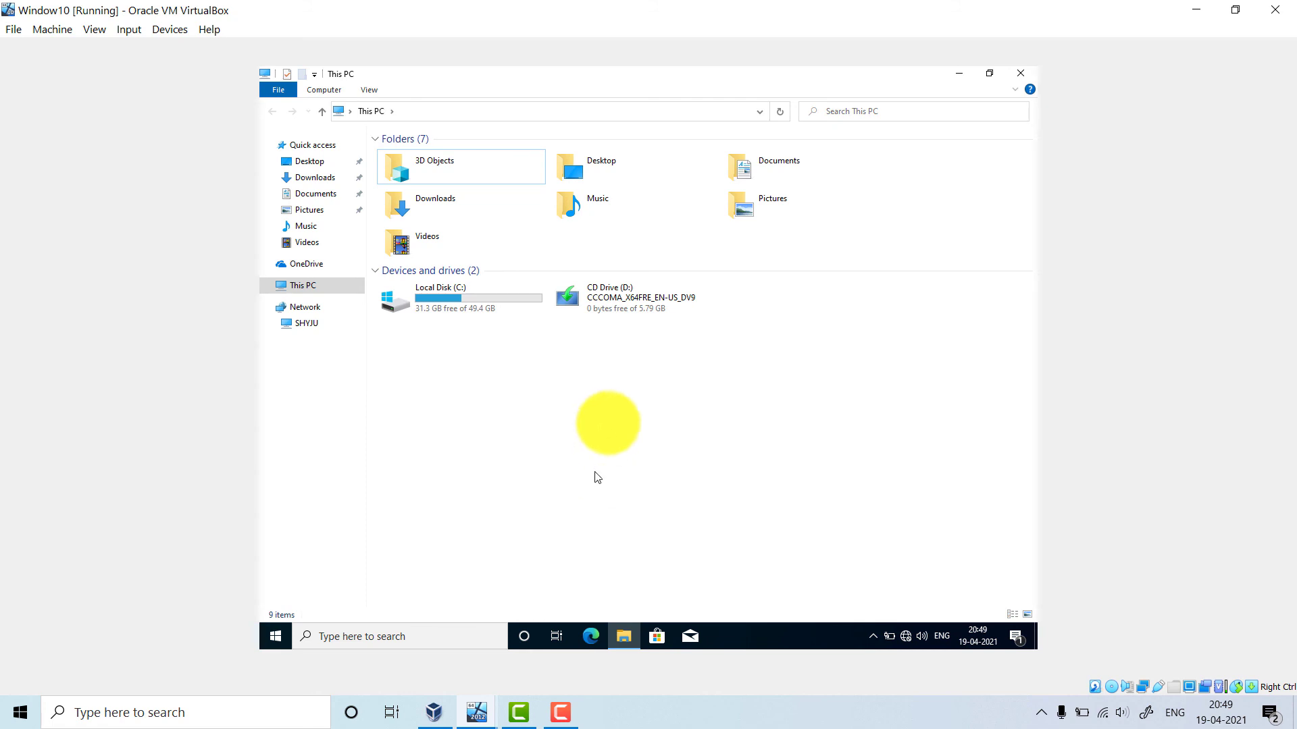
pyautogui.rightClick(615, 425)
pyautogui.rightClick(651, 350)
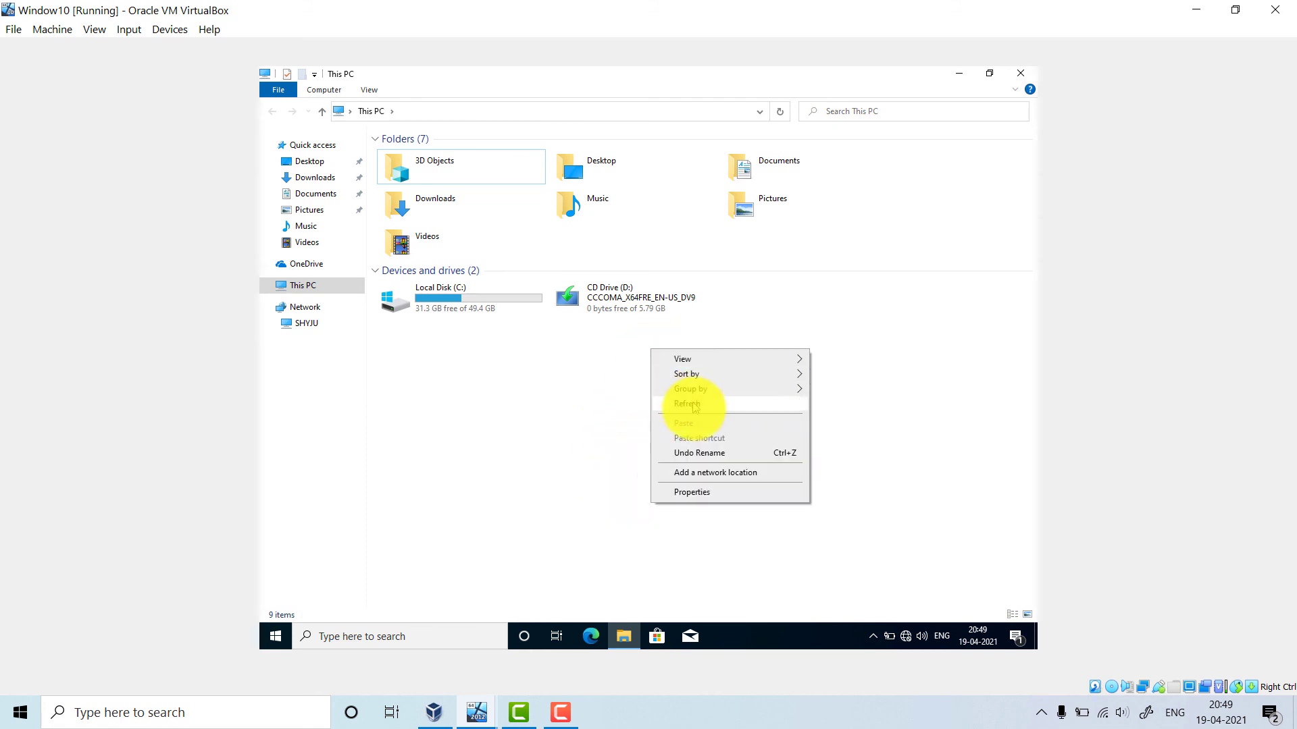
pyautogui.click(694, 410)
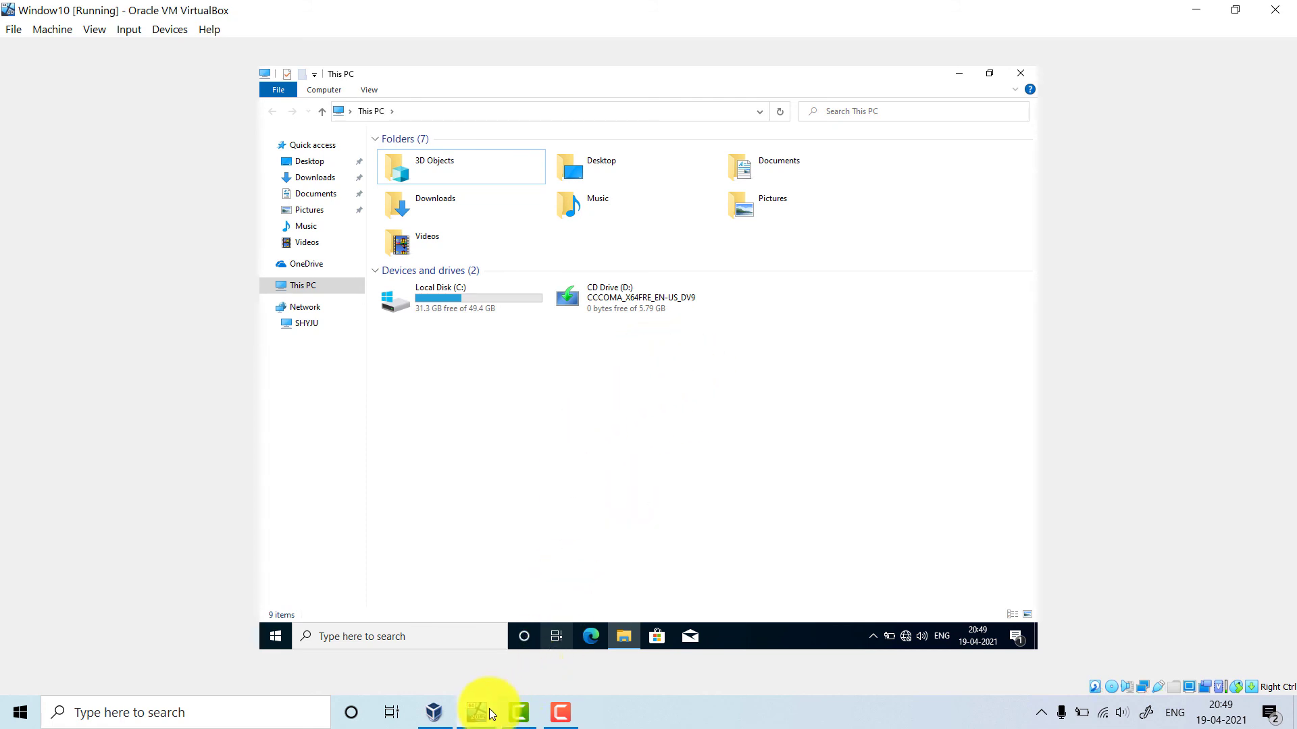
# On the Windows Server 2012 machine, refresh the desktop and open the SharedDriveMap folder
pyautogui.moveTo(480, 715)
pyautogui.click(433, 597)
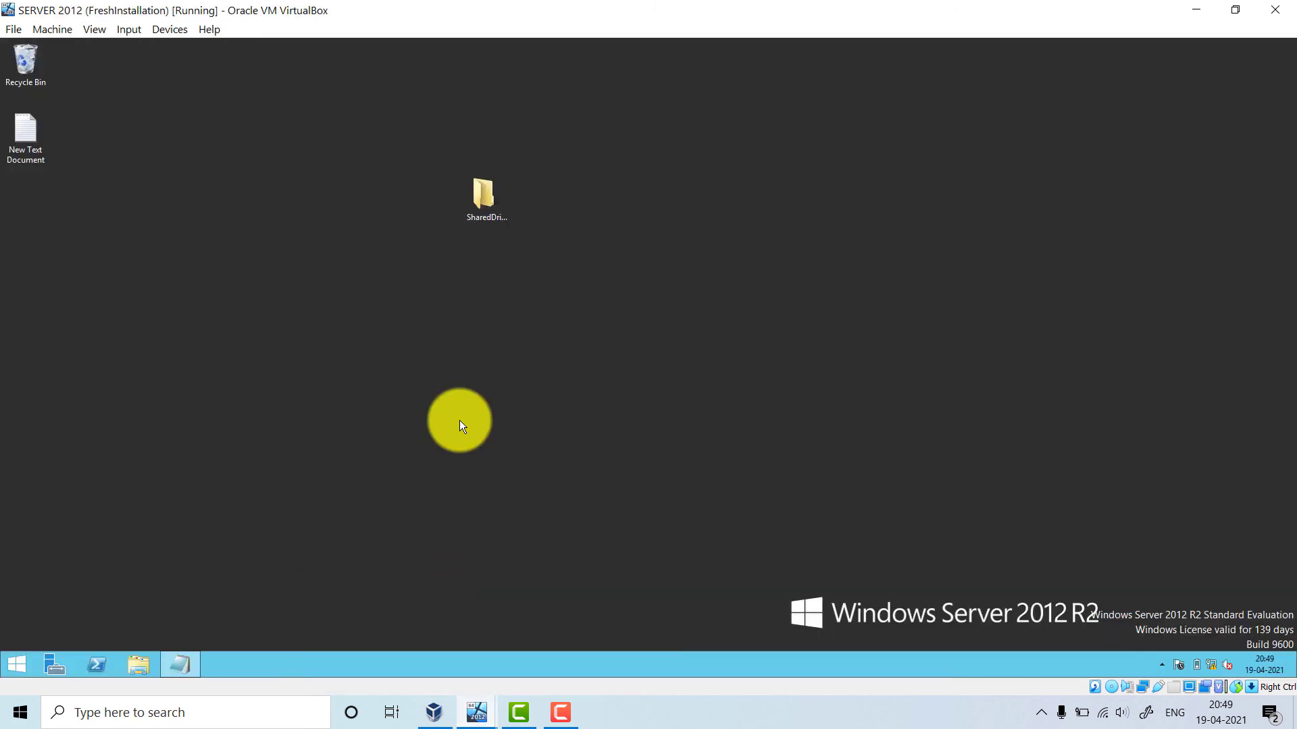
pyautogui.rightClick(478, 365)
pyautogui.click(521, 404)
pyautogui.doubleClick(486, 203)
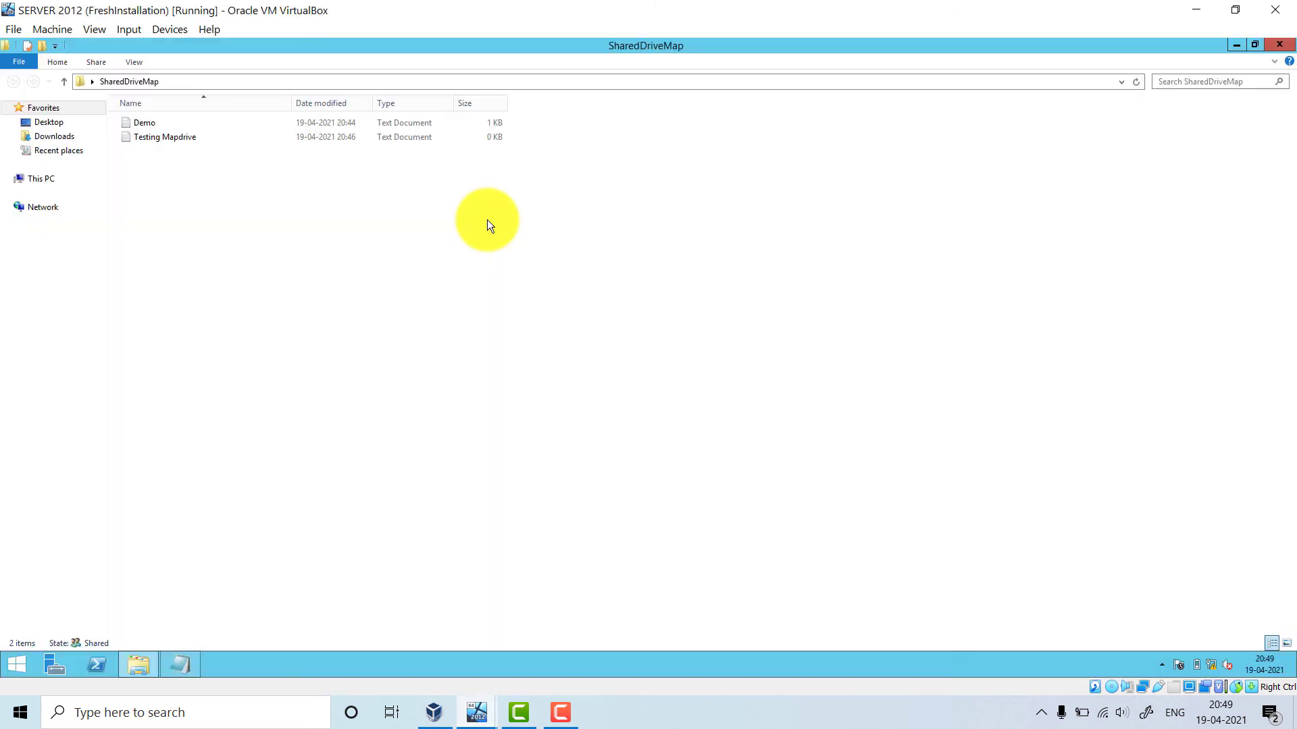
# Back on the Windows 10 client, refresh This PC to confirm S: is gone
pyautogui.moveTo(474, 711)
pyautogui.click(508, 596)
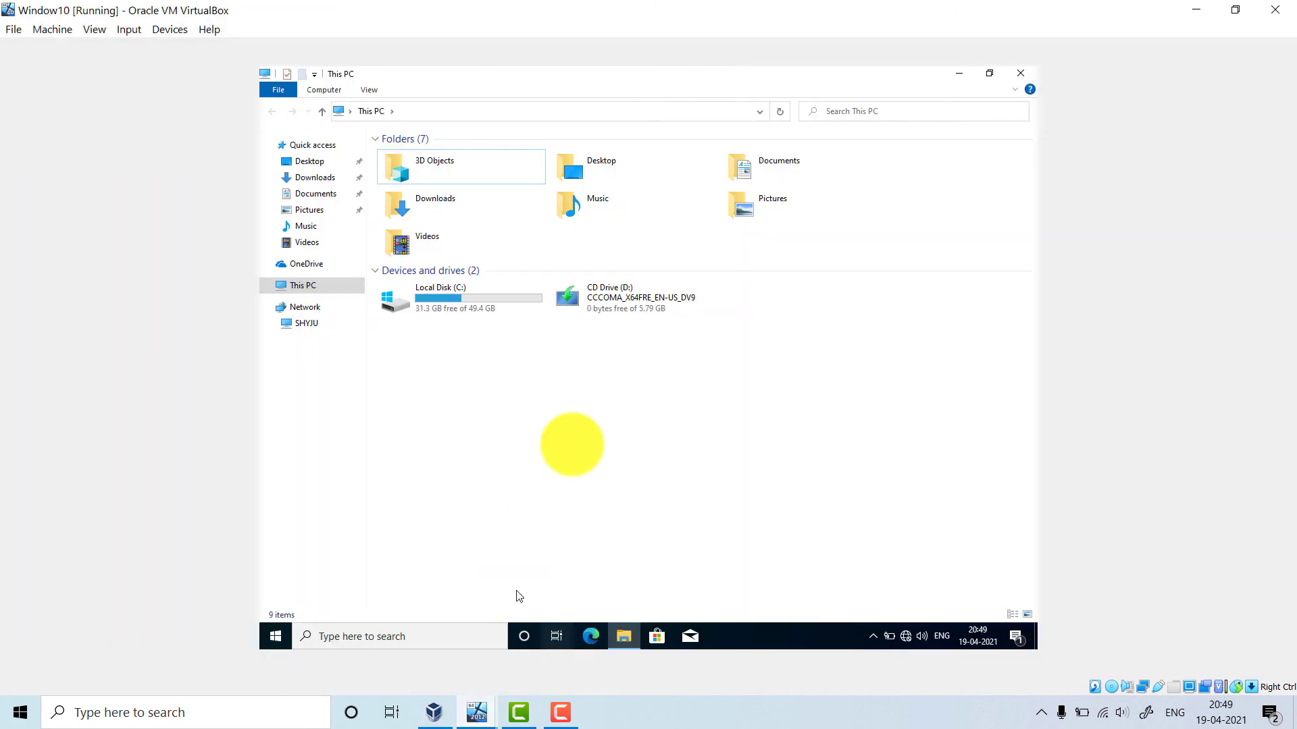
pyautogui.rightClick(589, 387)
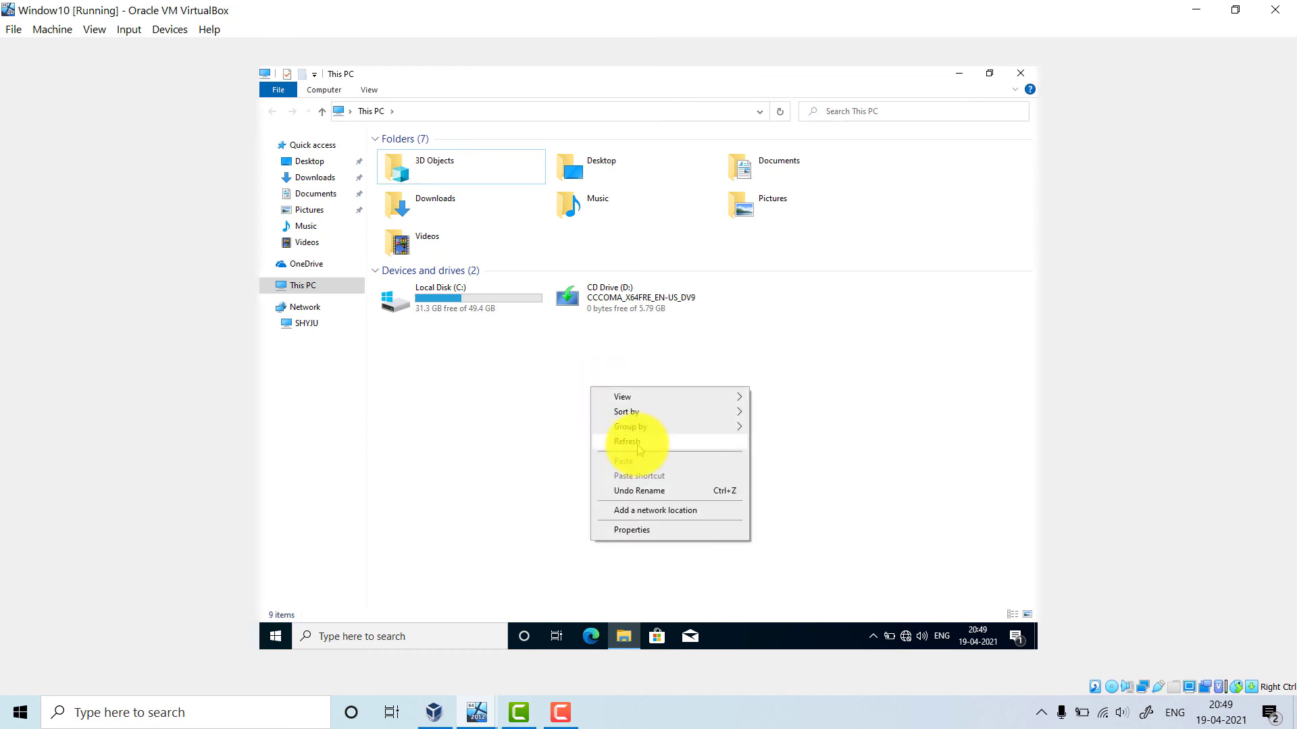
pyautogui.click(632, 441)
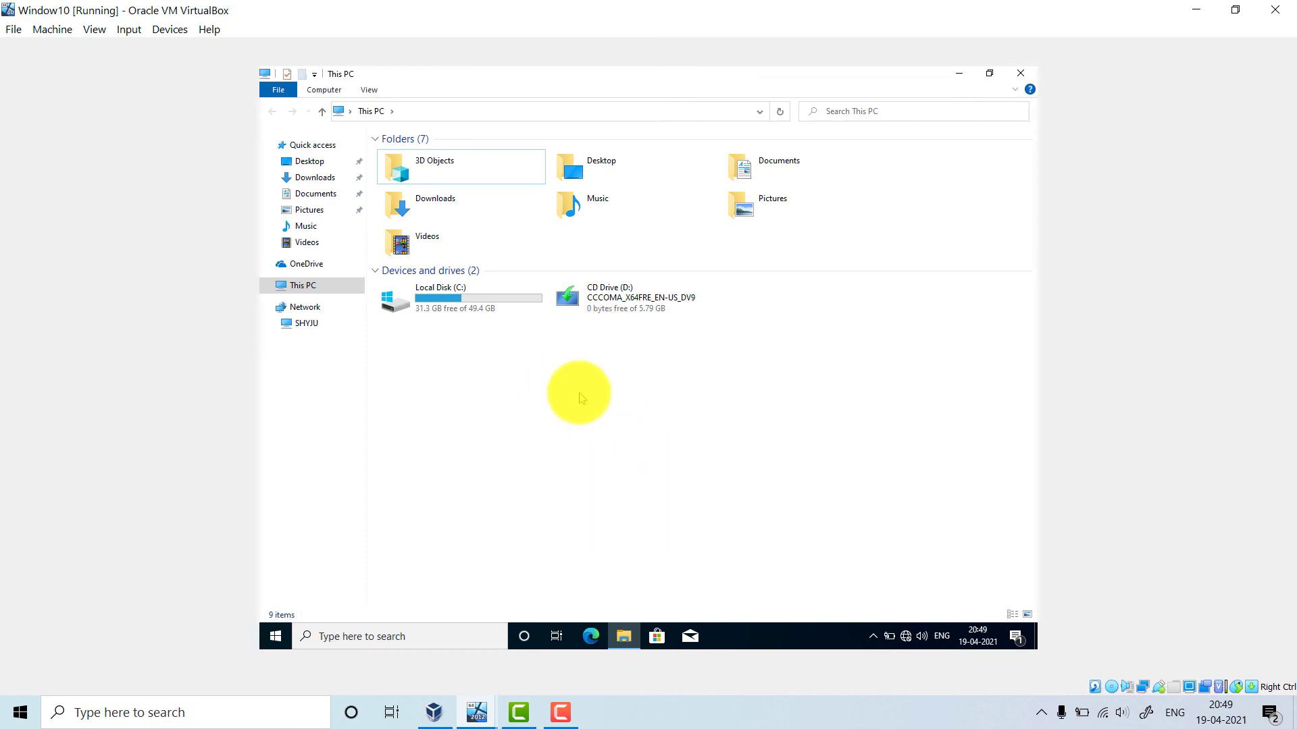
pyautogui.click(394, 638)
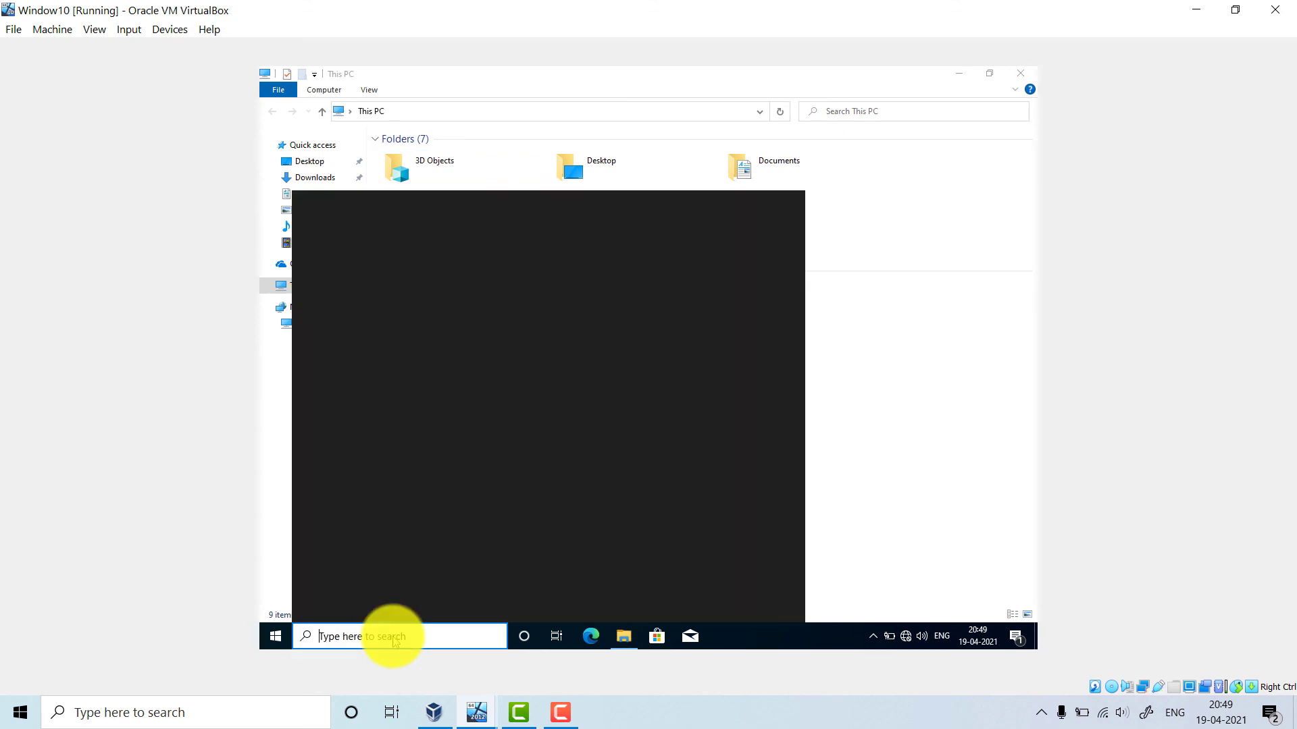
pyautogui.write('\\\\')
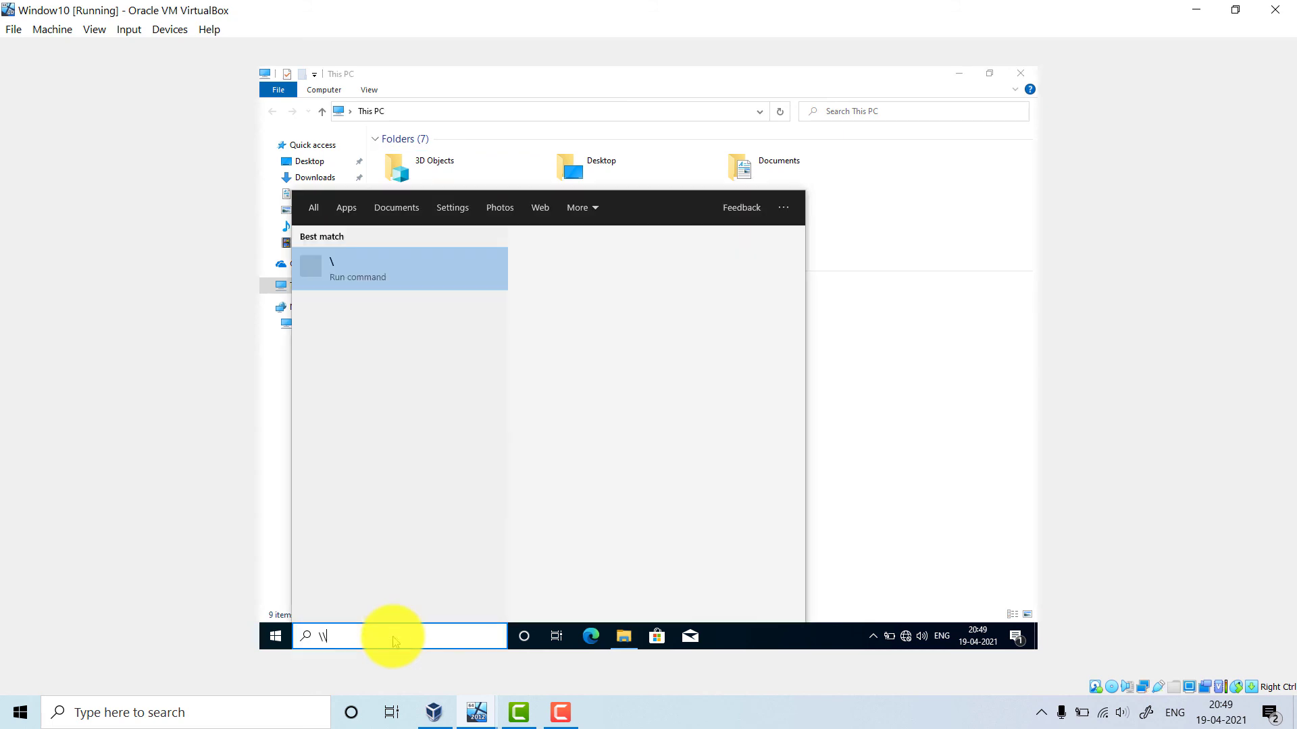
pyautogui.write('server')
pyautogui.click(914, 420)
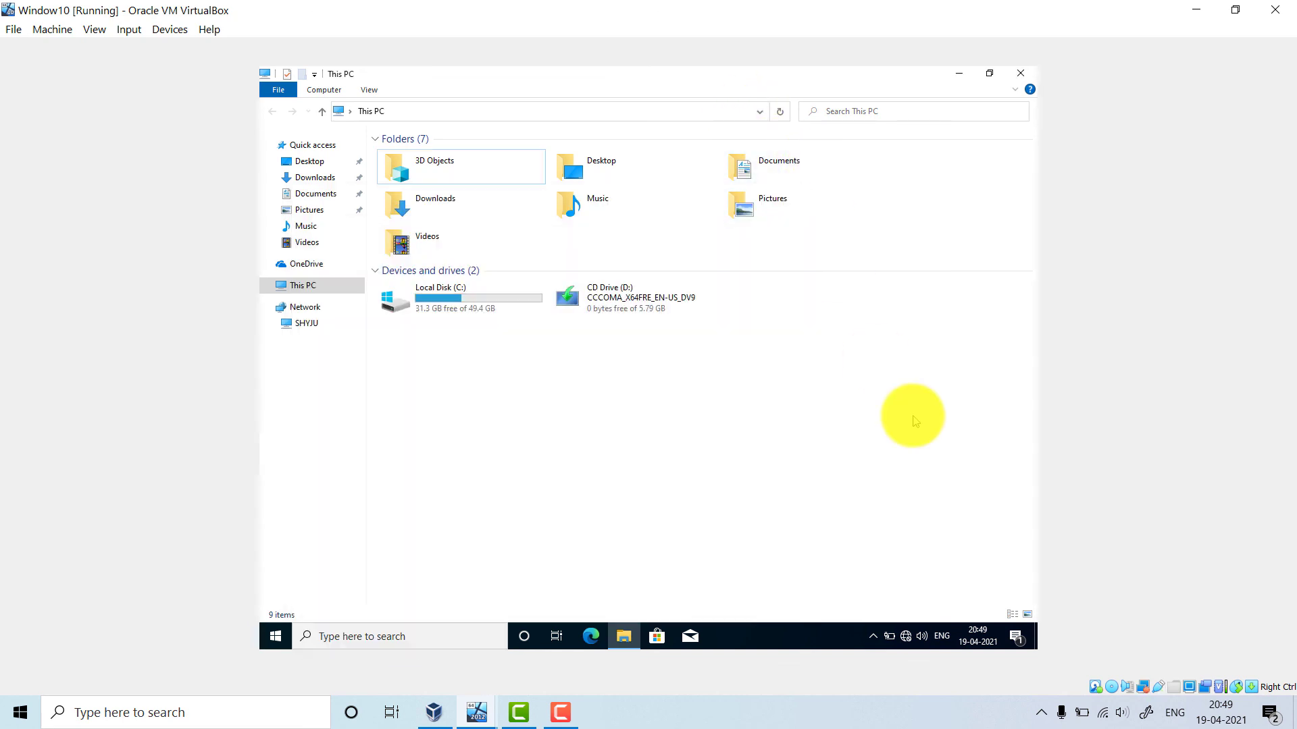
pyautogui.press('super+r')
pyautogui.press('Return')
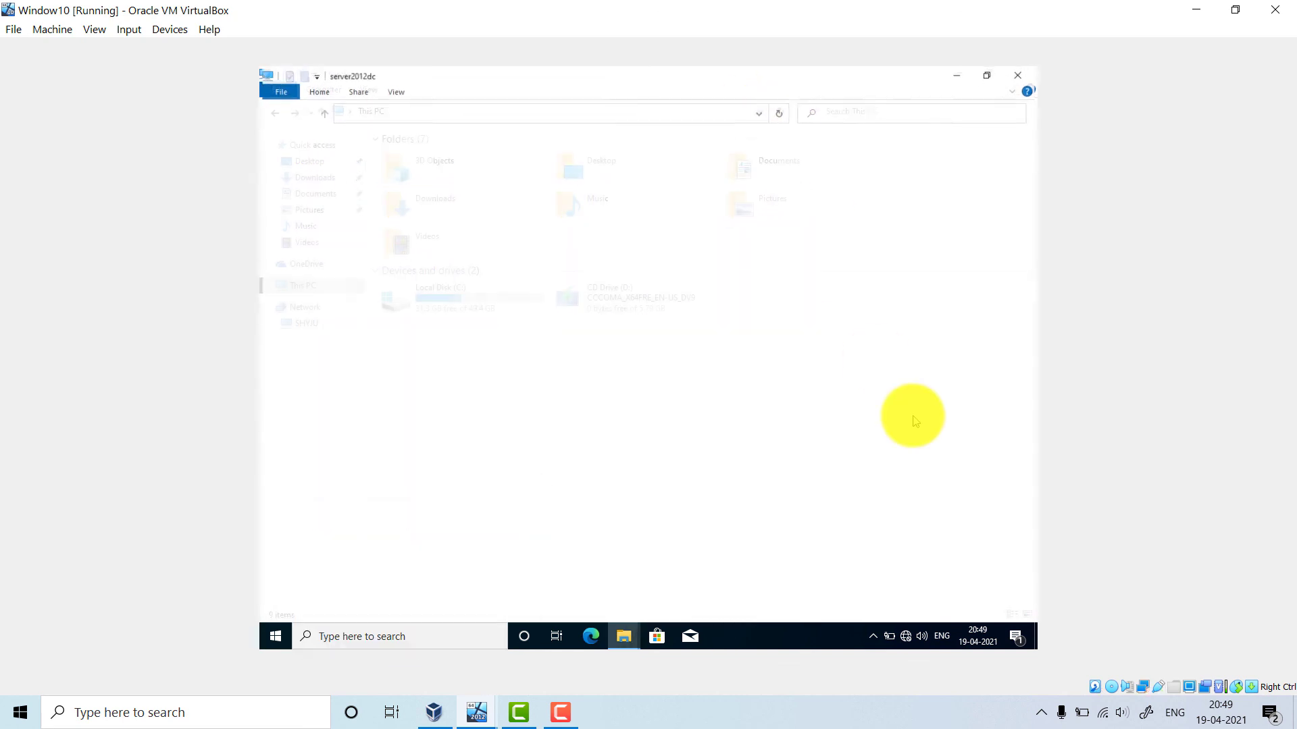
pyautogui.click(460, 192)
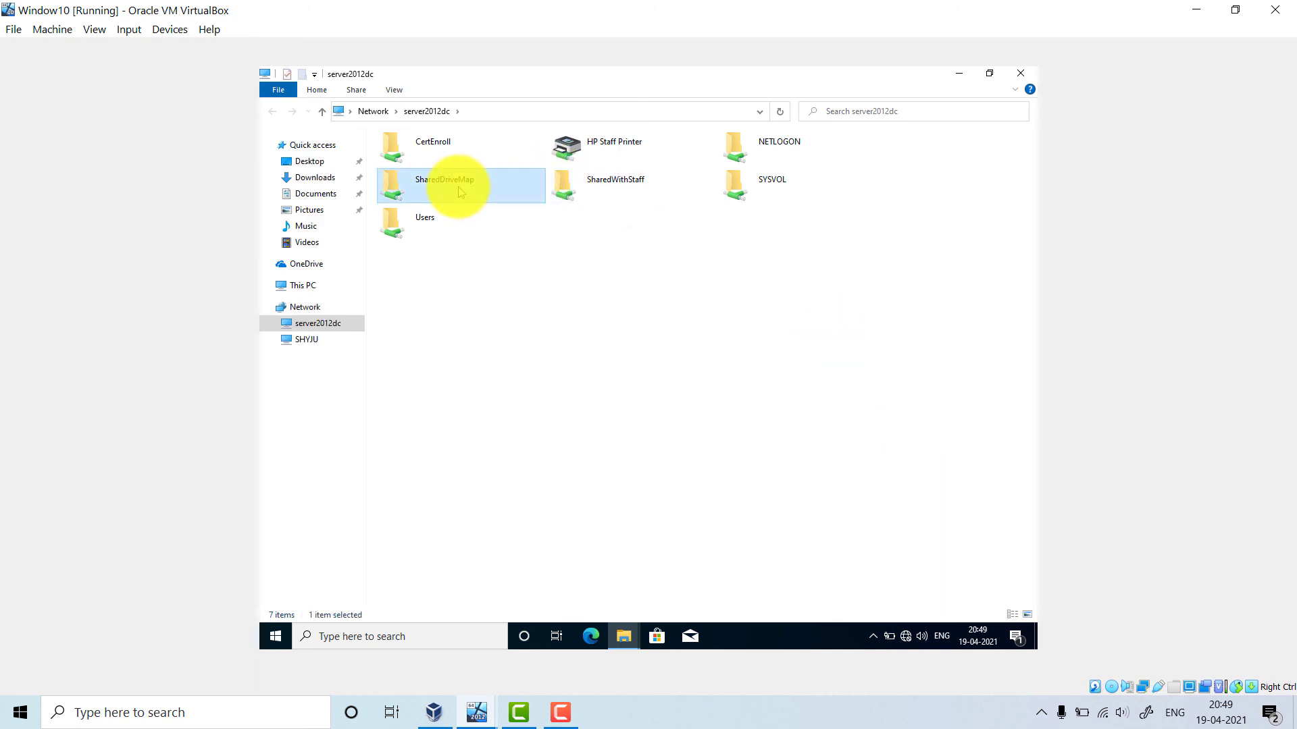
pyautogui.doubleClick(460, 193)
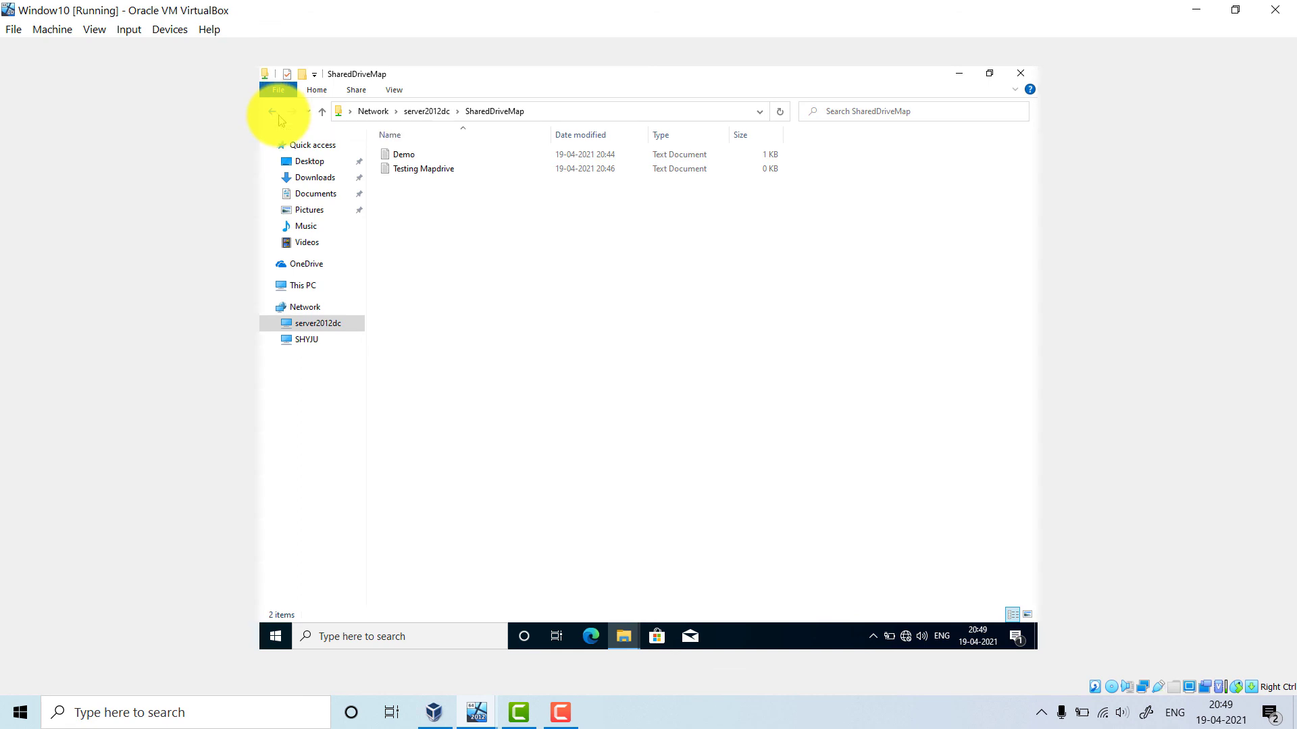
pyautogui.click(278, 116)
pyautogui.click(307, 285)
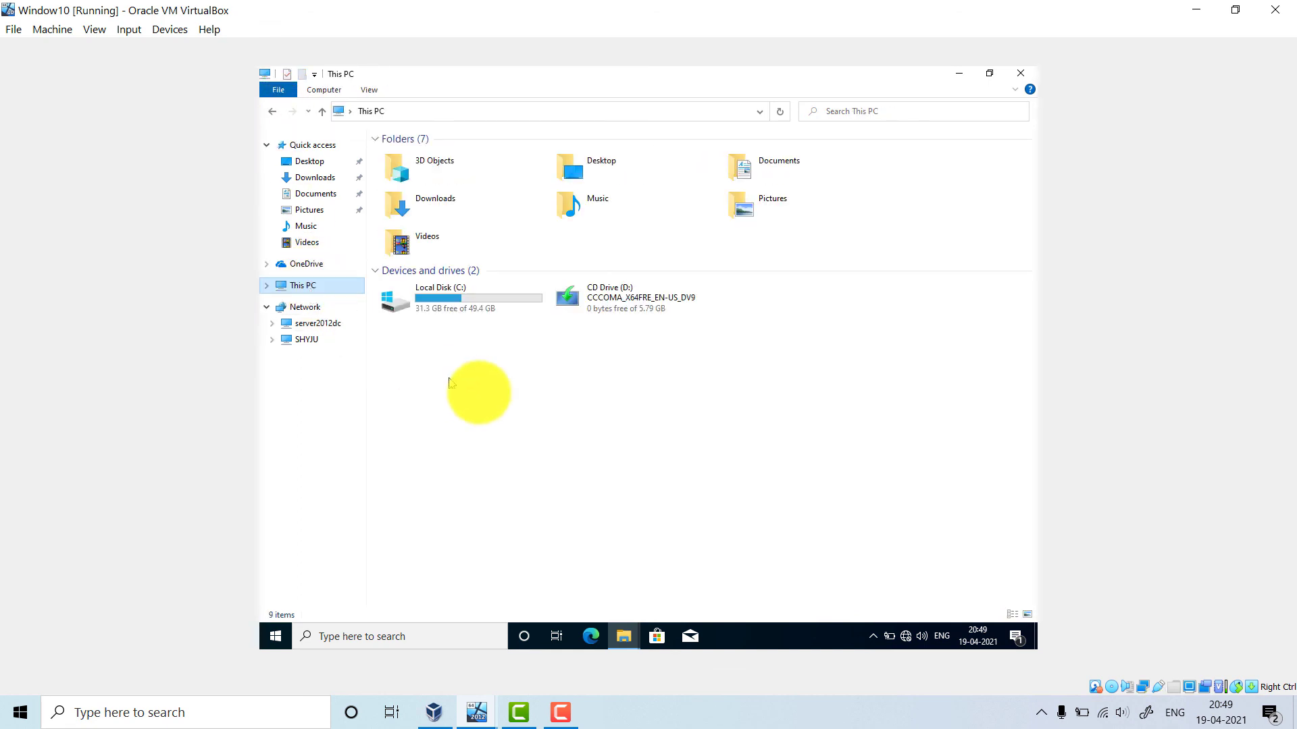